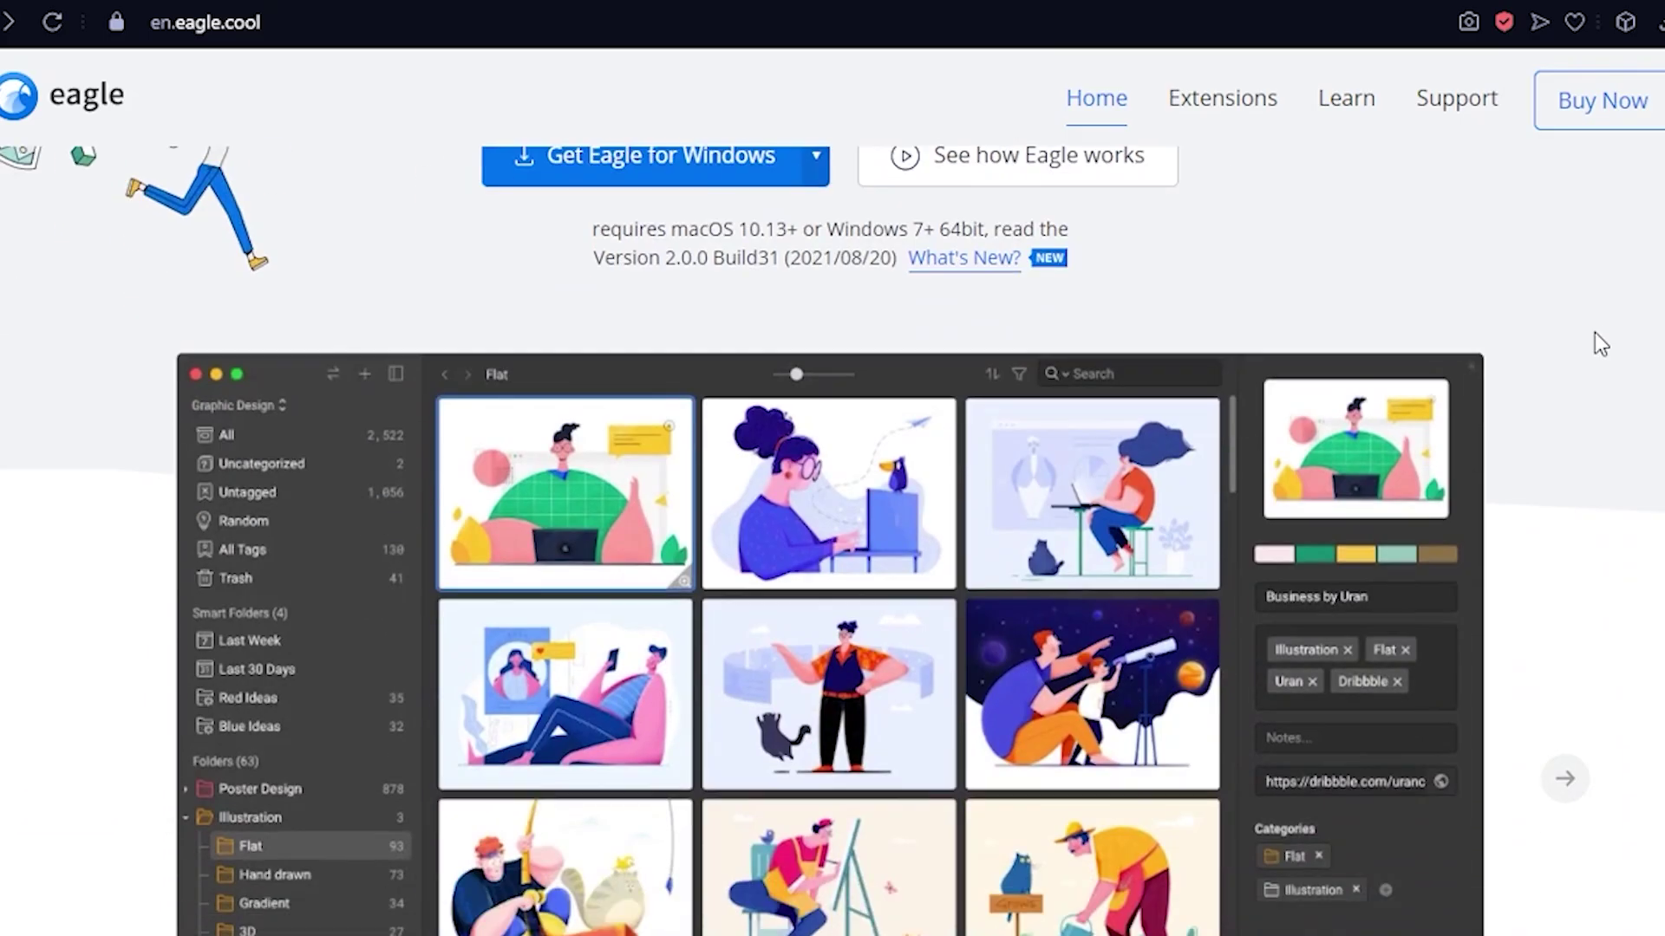
scroll(1599, 342, "down", 3)
scroll(1598, 343, "down", 3)
scroll(1598, 342, "down", 1)
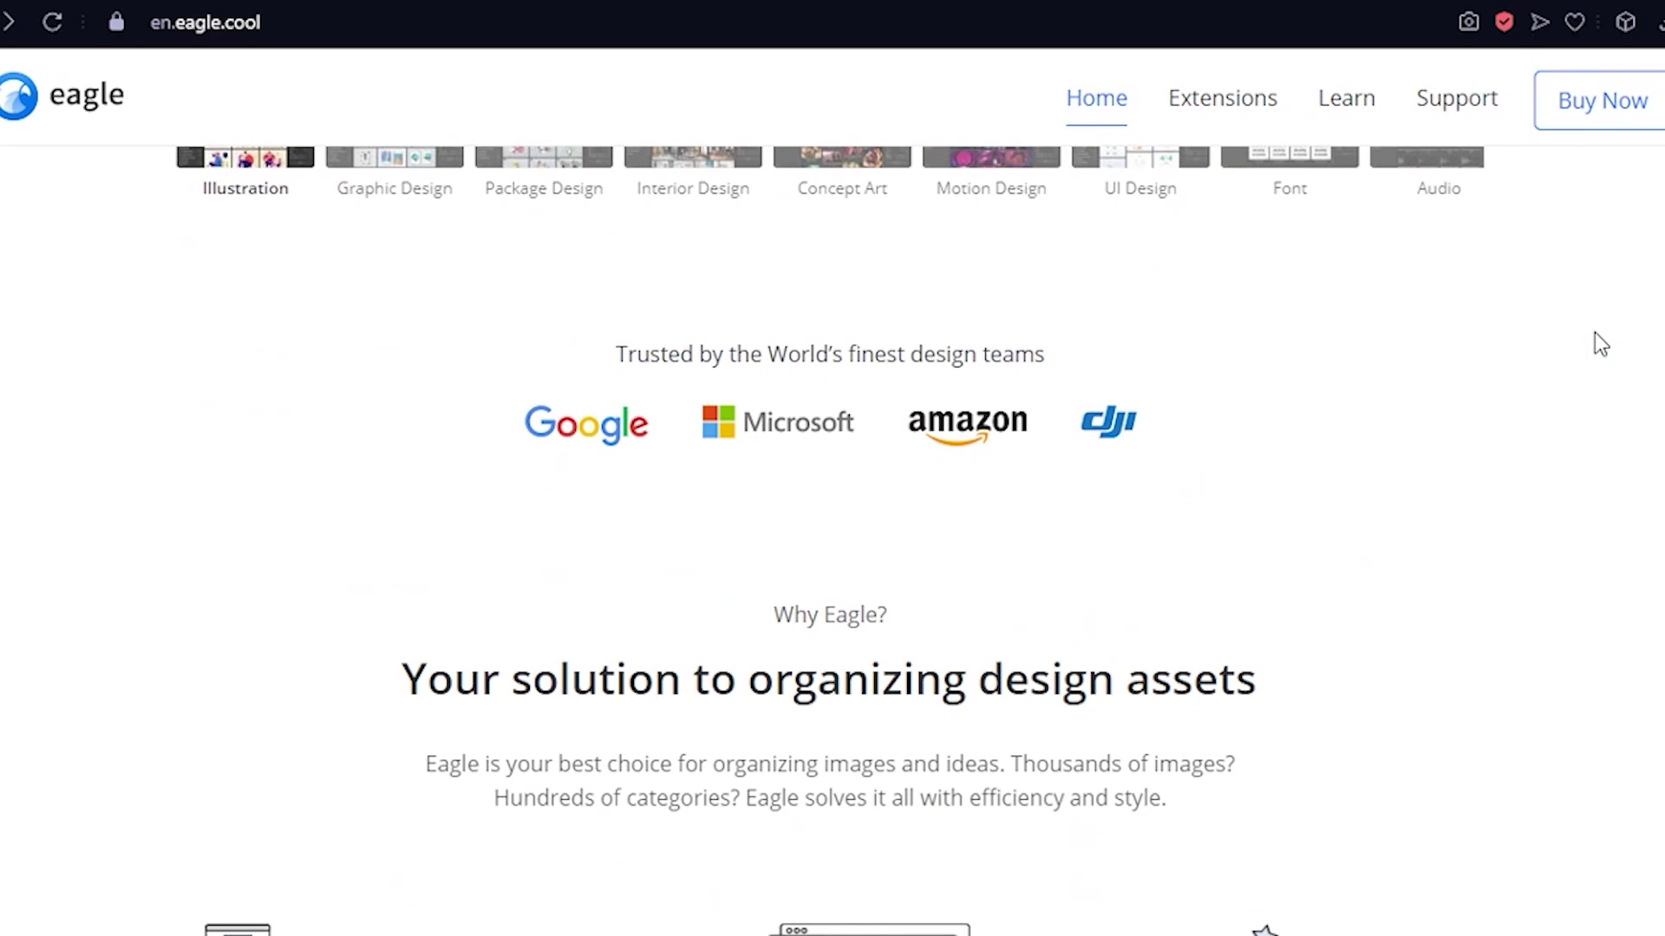
scroll(1595, 332, "down", 2)
scroll(1594, 332, "down", 3)
scroll(1594, 332, "down", 5)
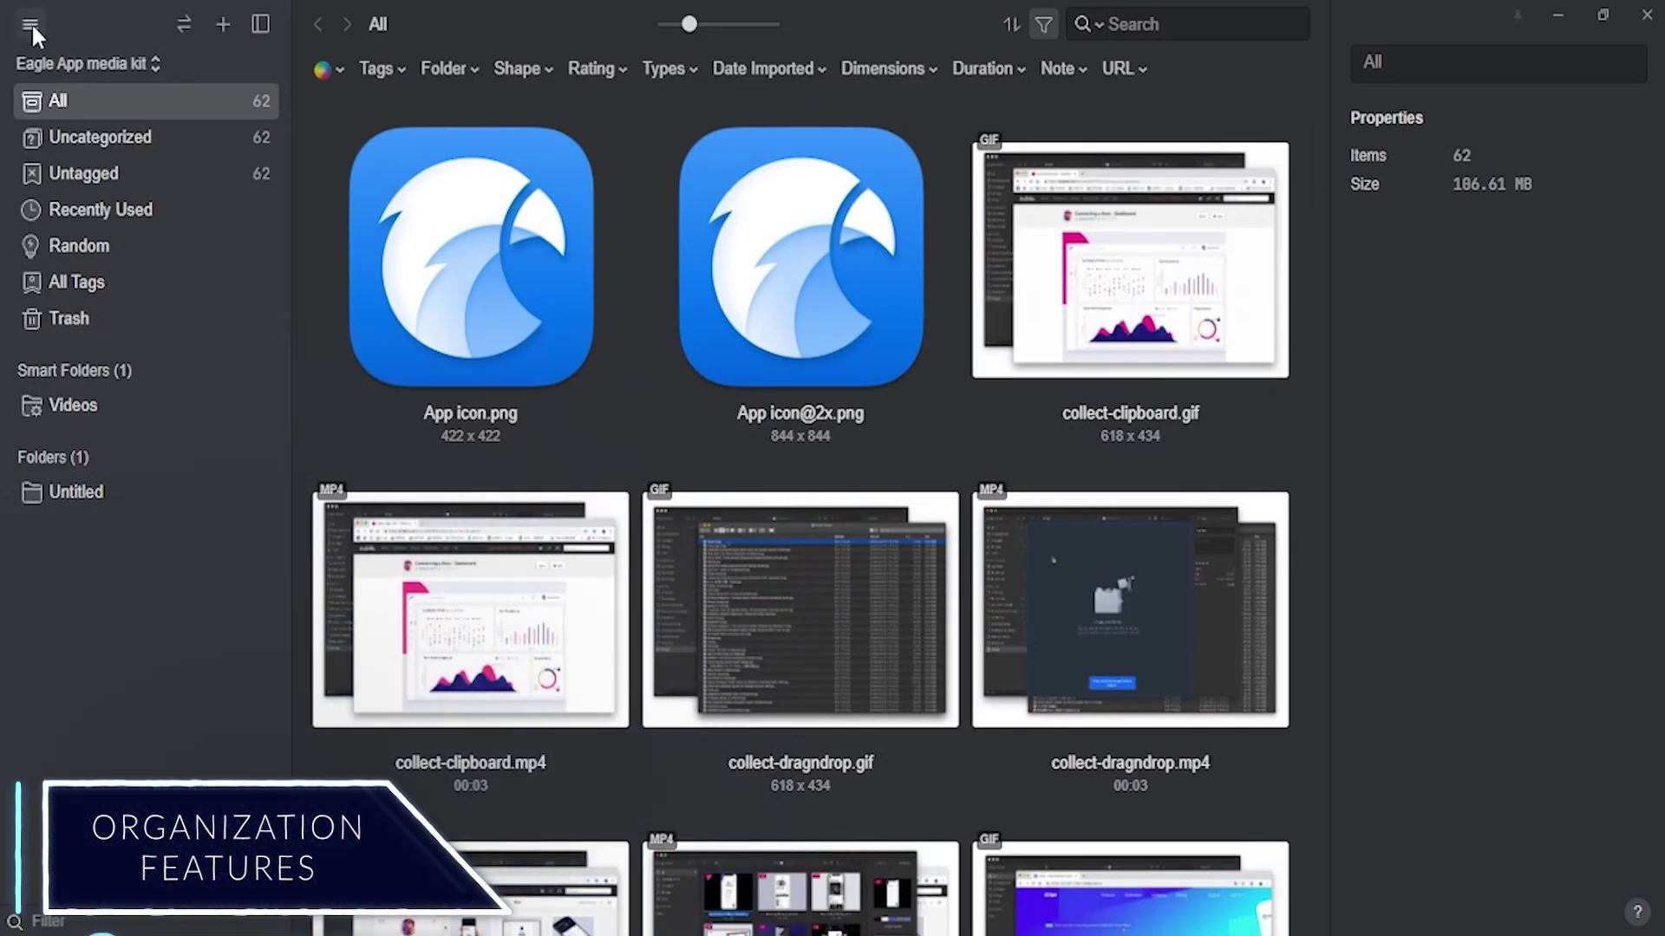
Start a new smart folder whose first condition requires the tag Poster.
left_click(31, 22)
mouse_move(92, 41)
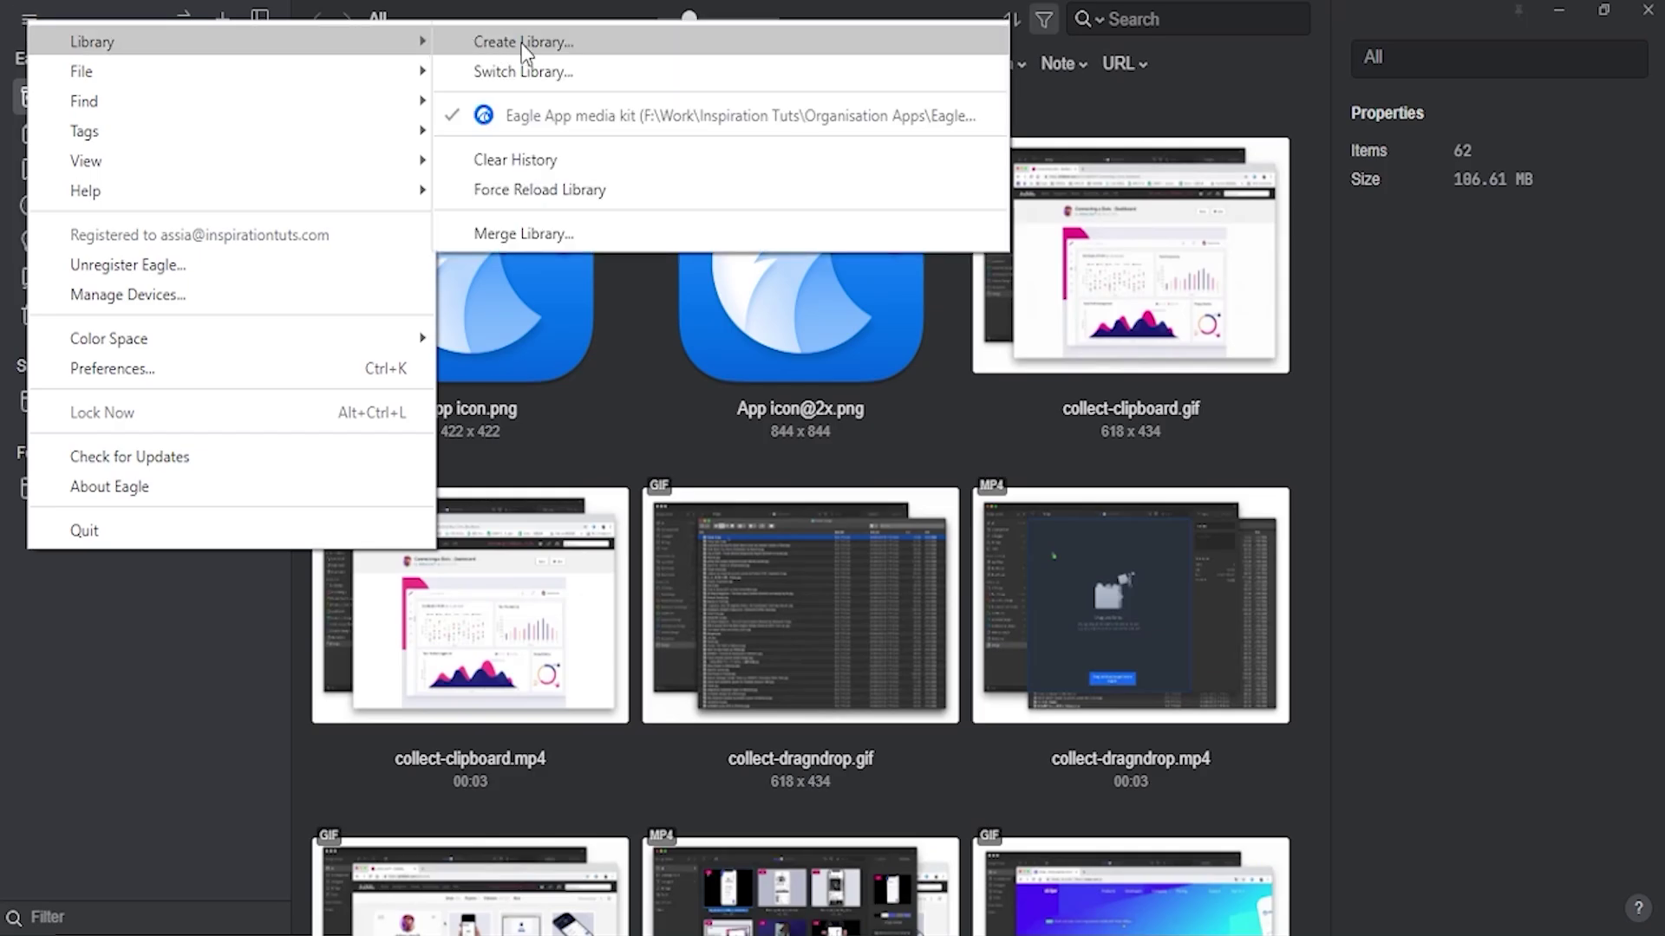
left_click(521, 43)
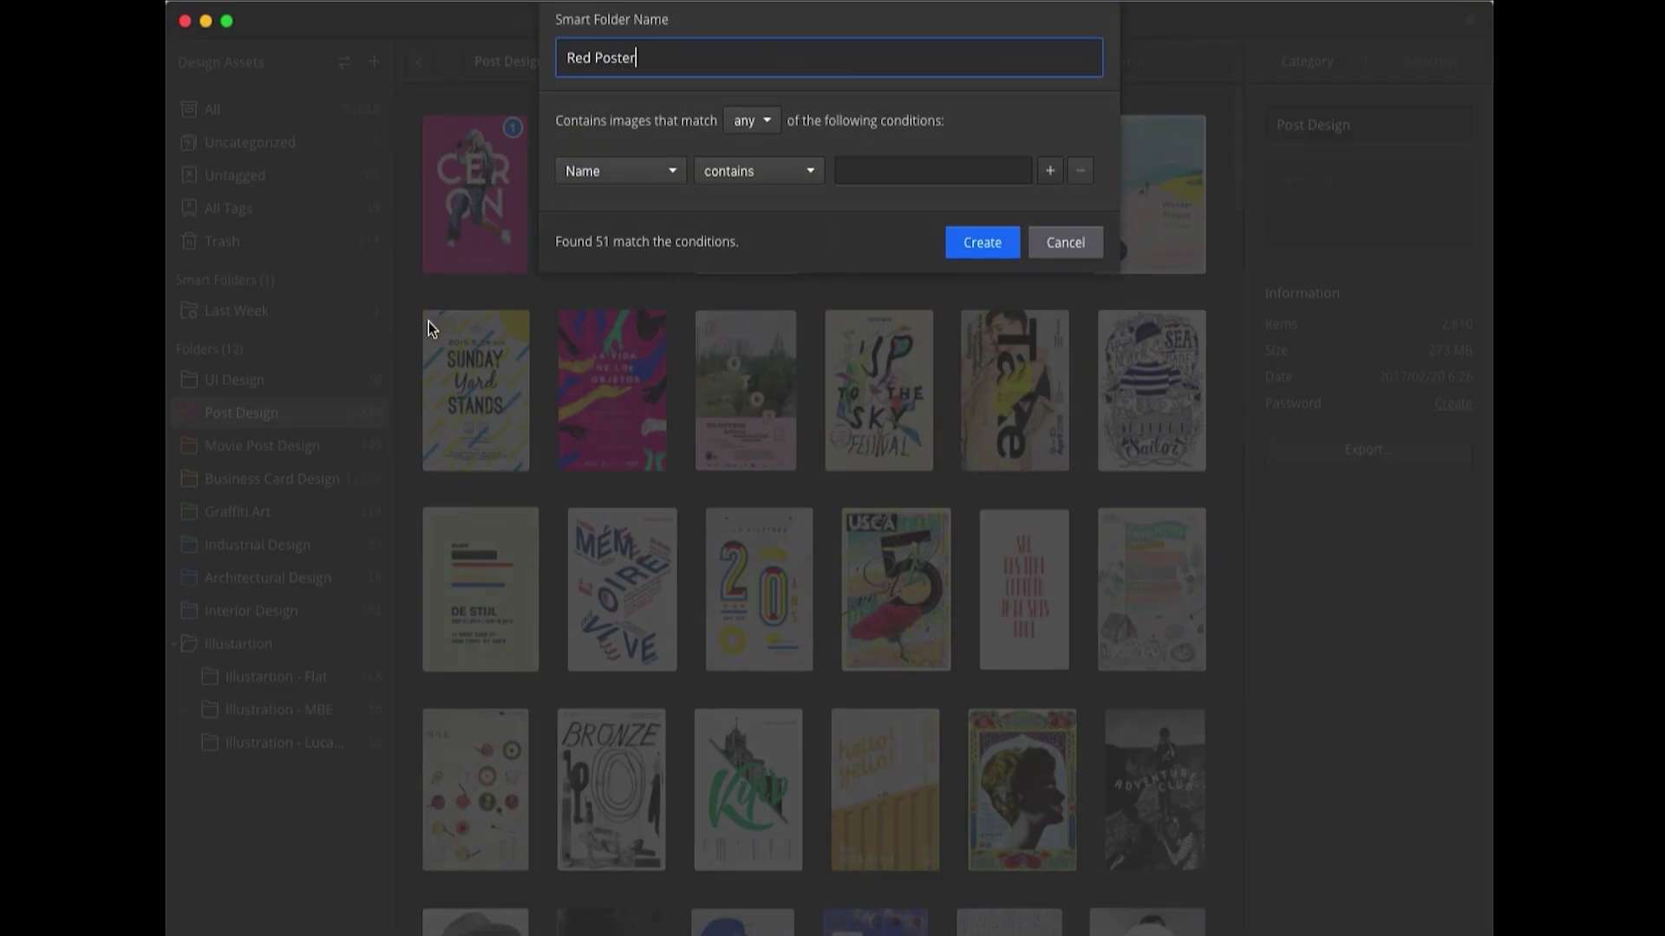
left_click(618, 171)
left_click(581, 320)
type("poster")
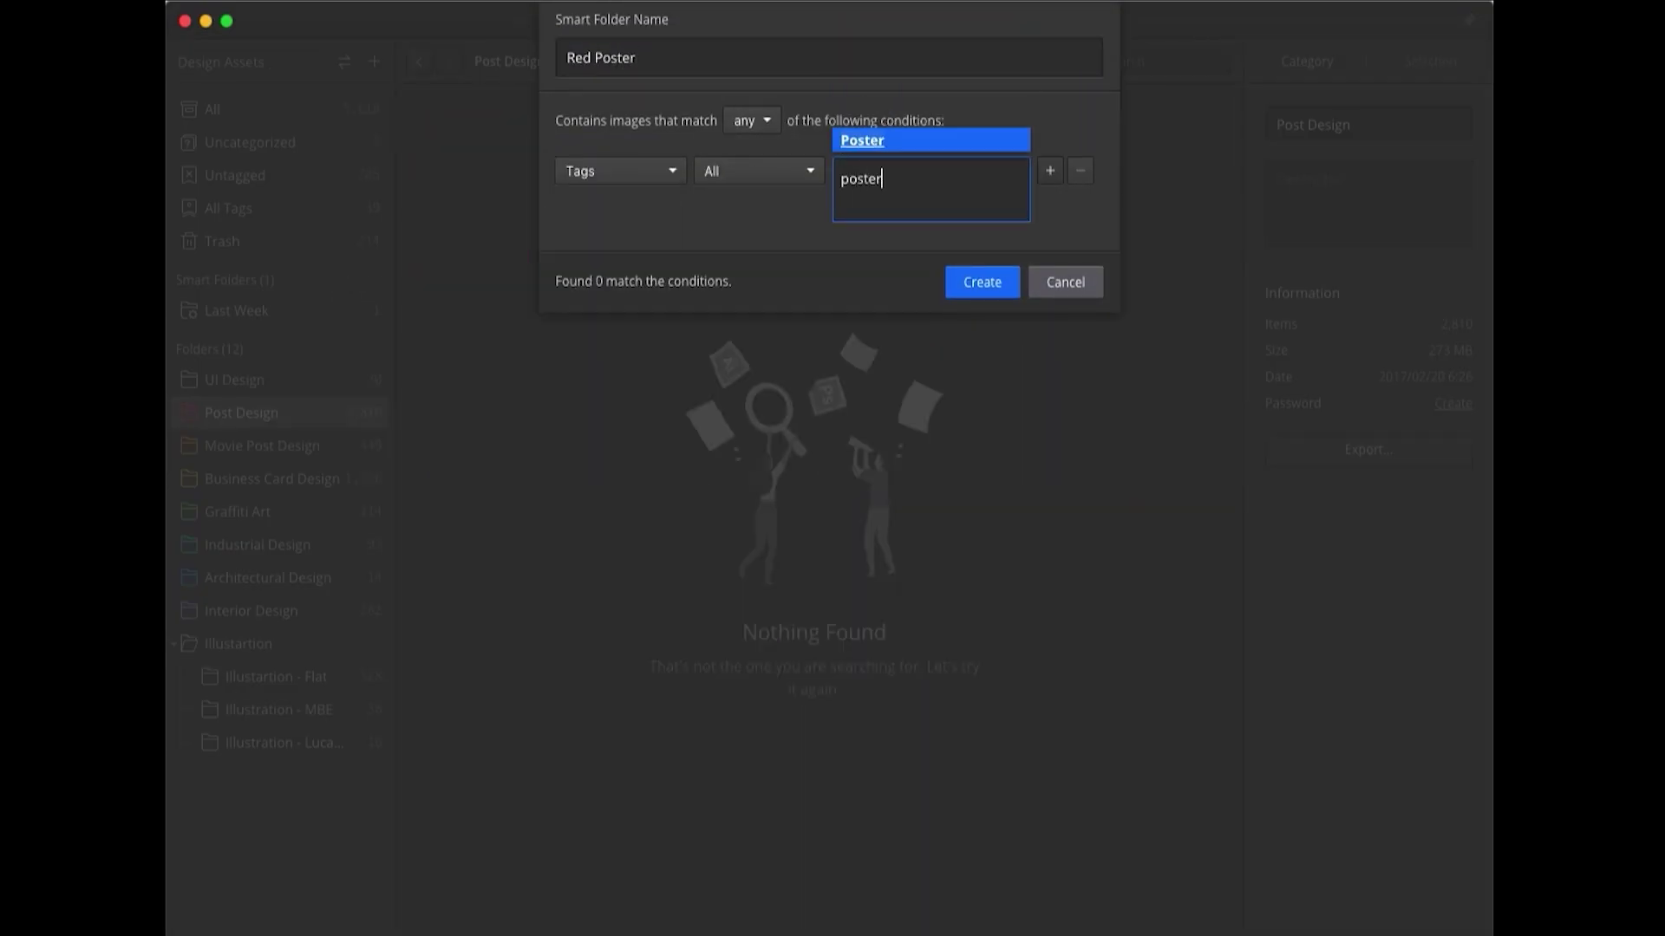
key("Return")
Add a red colour condition, require all conditions, and create the Red Poster folder.
left_click(1048, 171)
left_click(618, 252)
left_click(582, 438)
left_click(1236, 676)
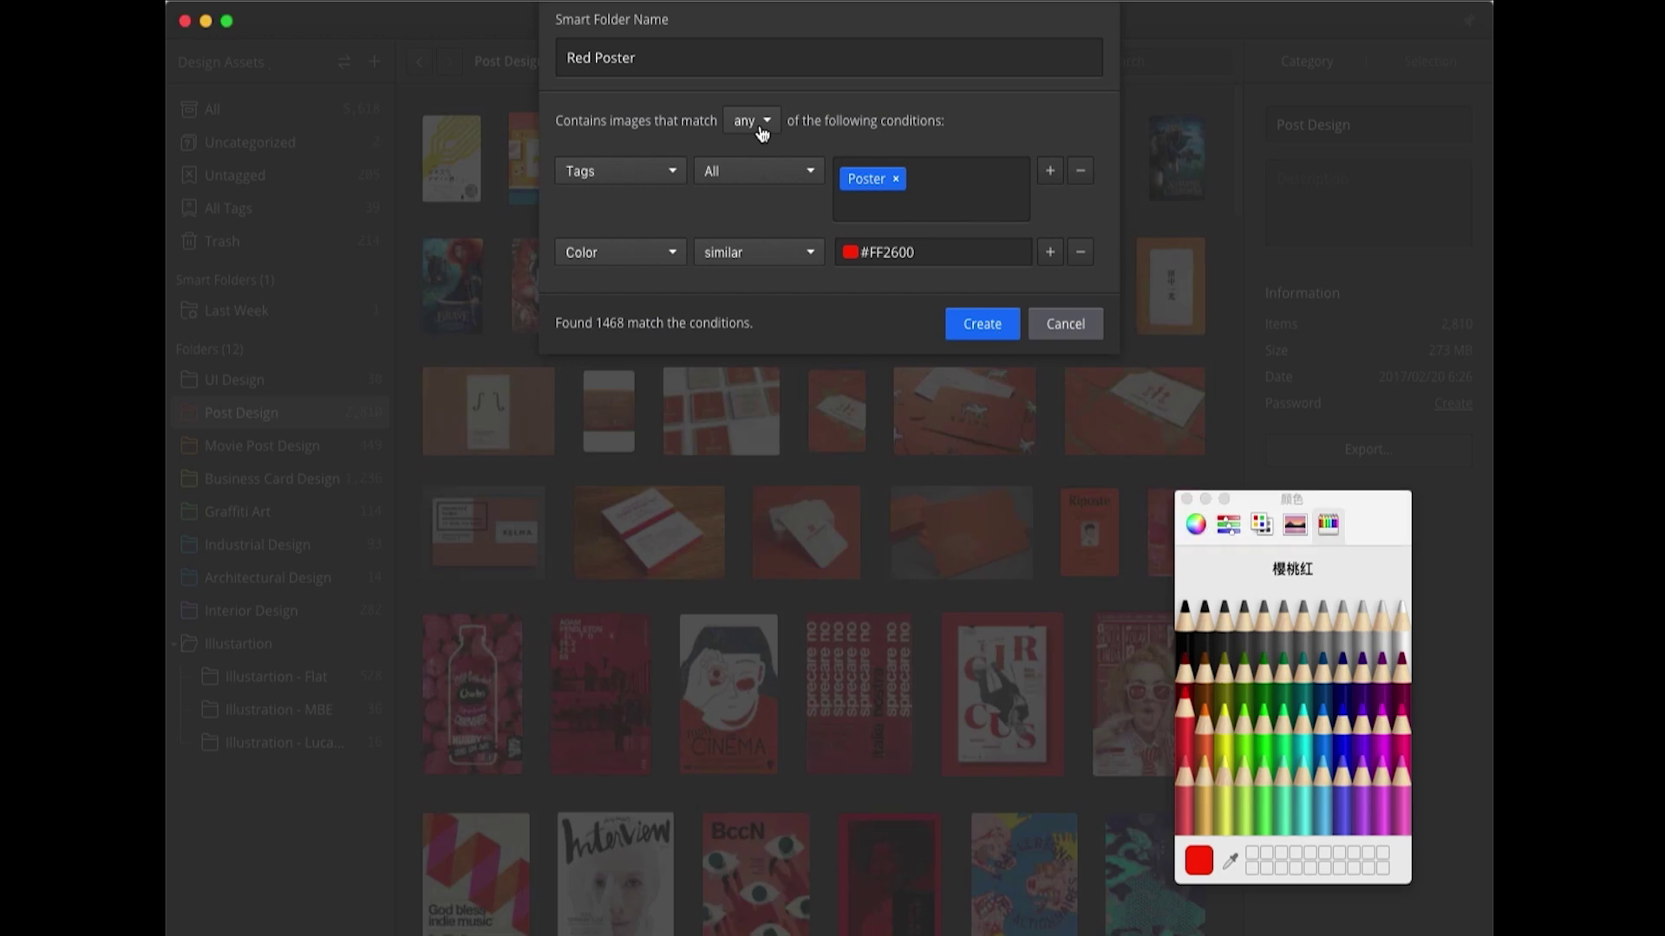
left_click(752, 119)
left_click(753, 141)
left_click(985, 323)
Clone Red Poster into Blue Poster with a blue colour rule, then view both folders.
right_click(238, 343)
left_click(300, 397)
right_click(238, 376)
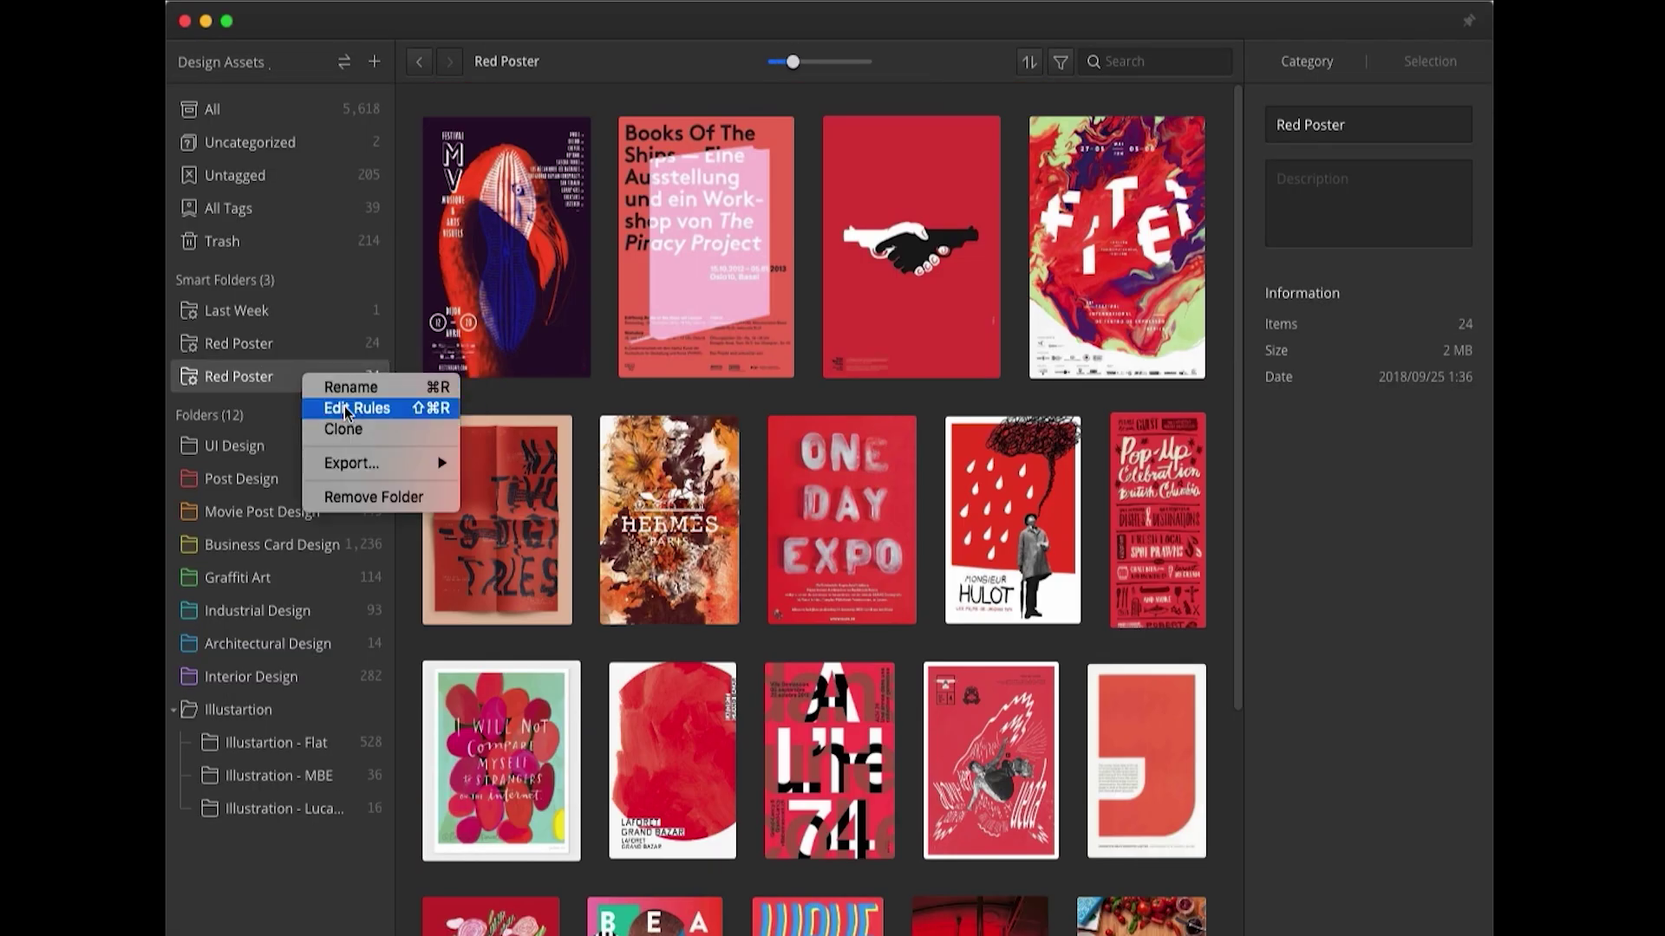
left_click(345, 407)
type("Blue Poster")
left_click(850, 253)
left_click(1335, 735)
left_click(965, 323)
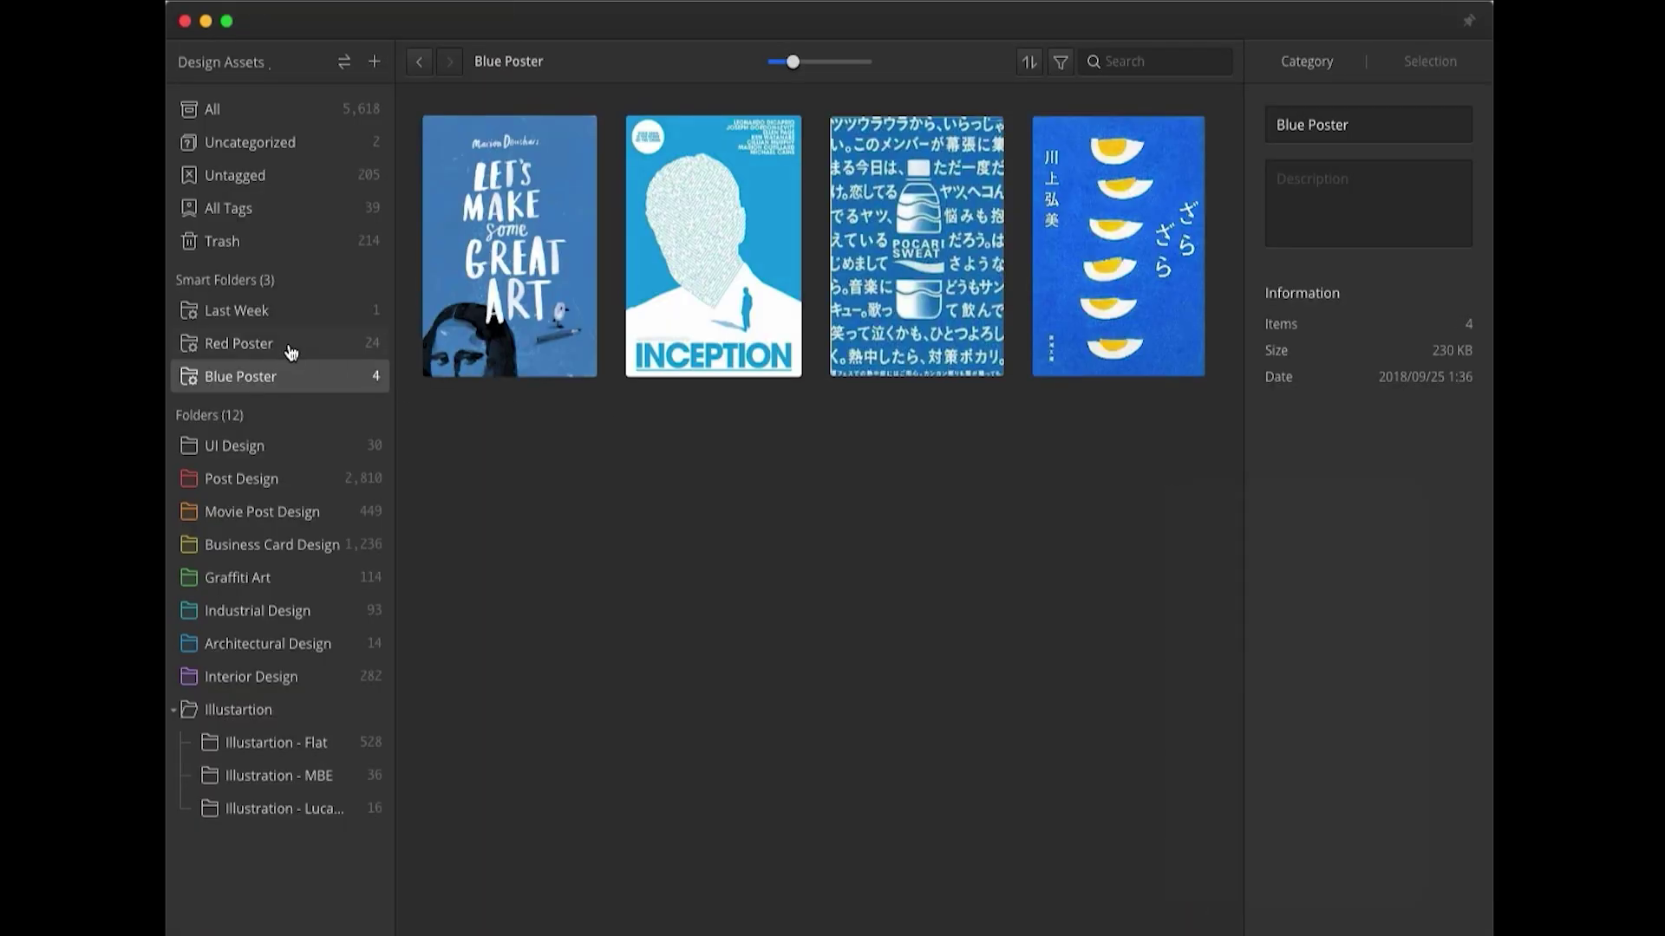
left_click(239, 343)
left_click(289, 375)
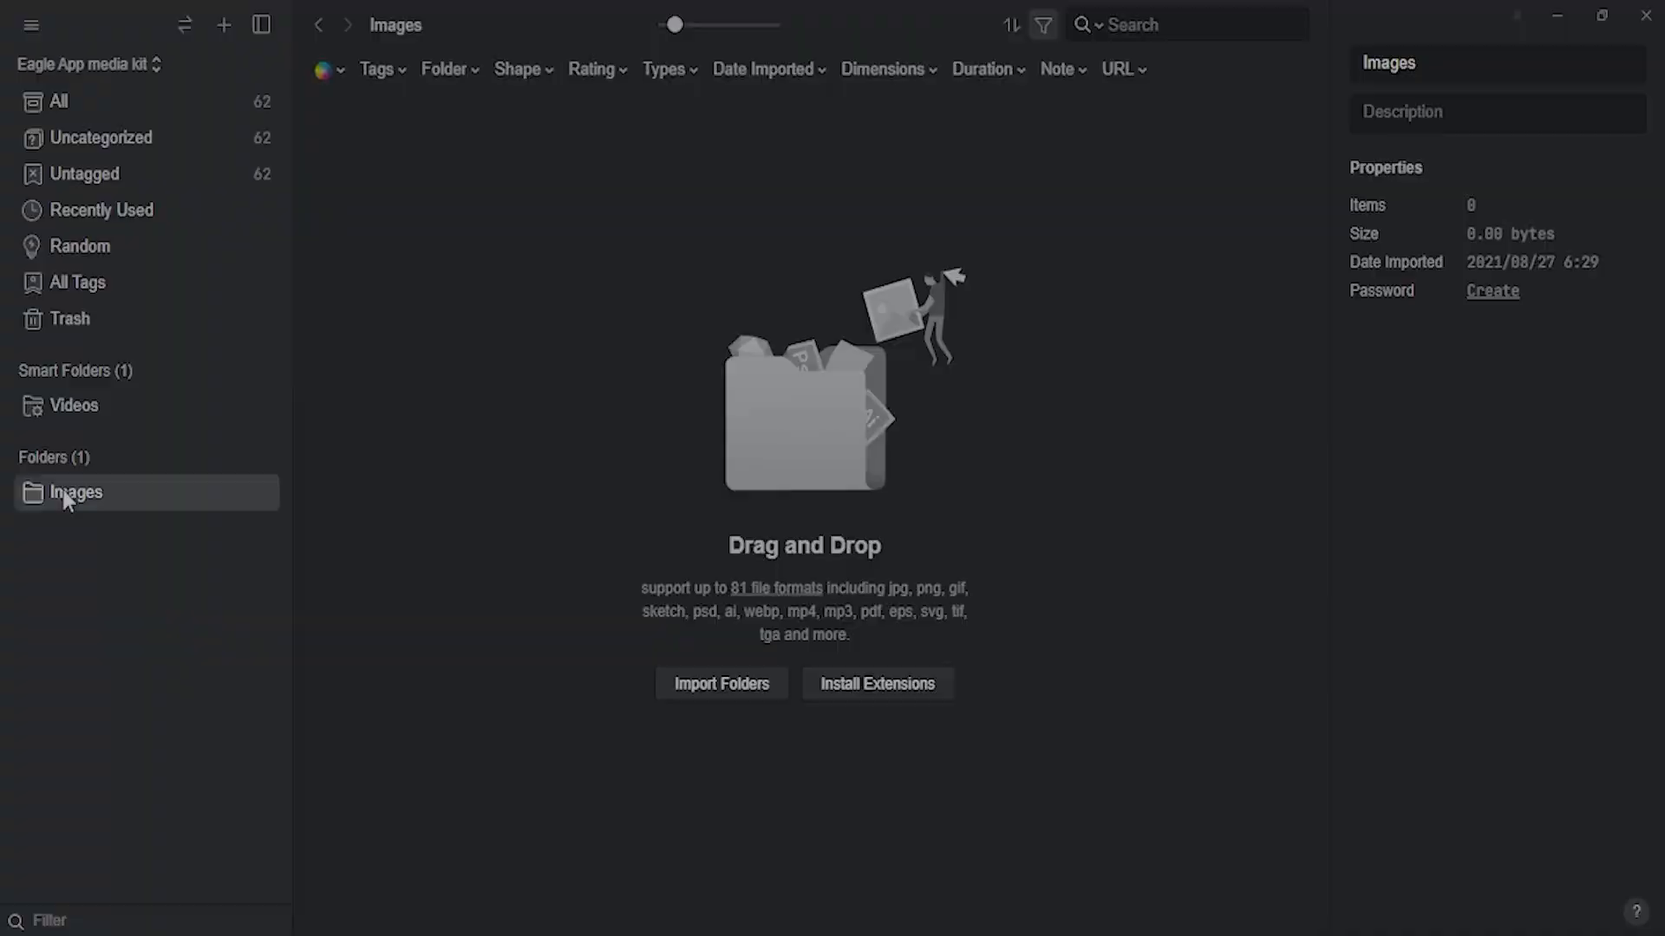
Add a new subfolder under Images and name it 'Facebook Page Graphics'.
right_click(63, 492)
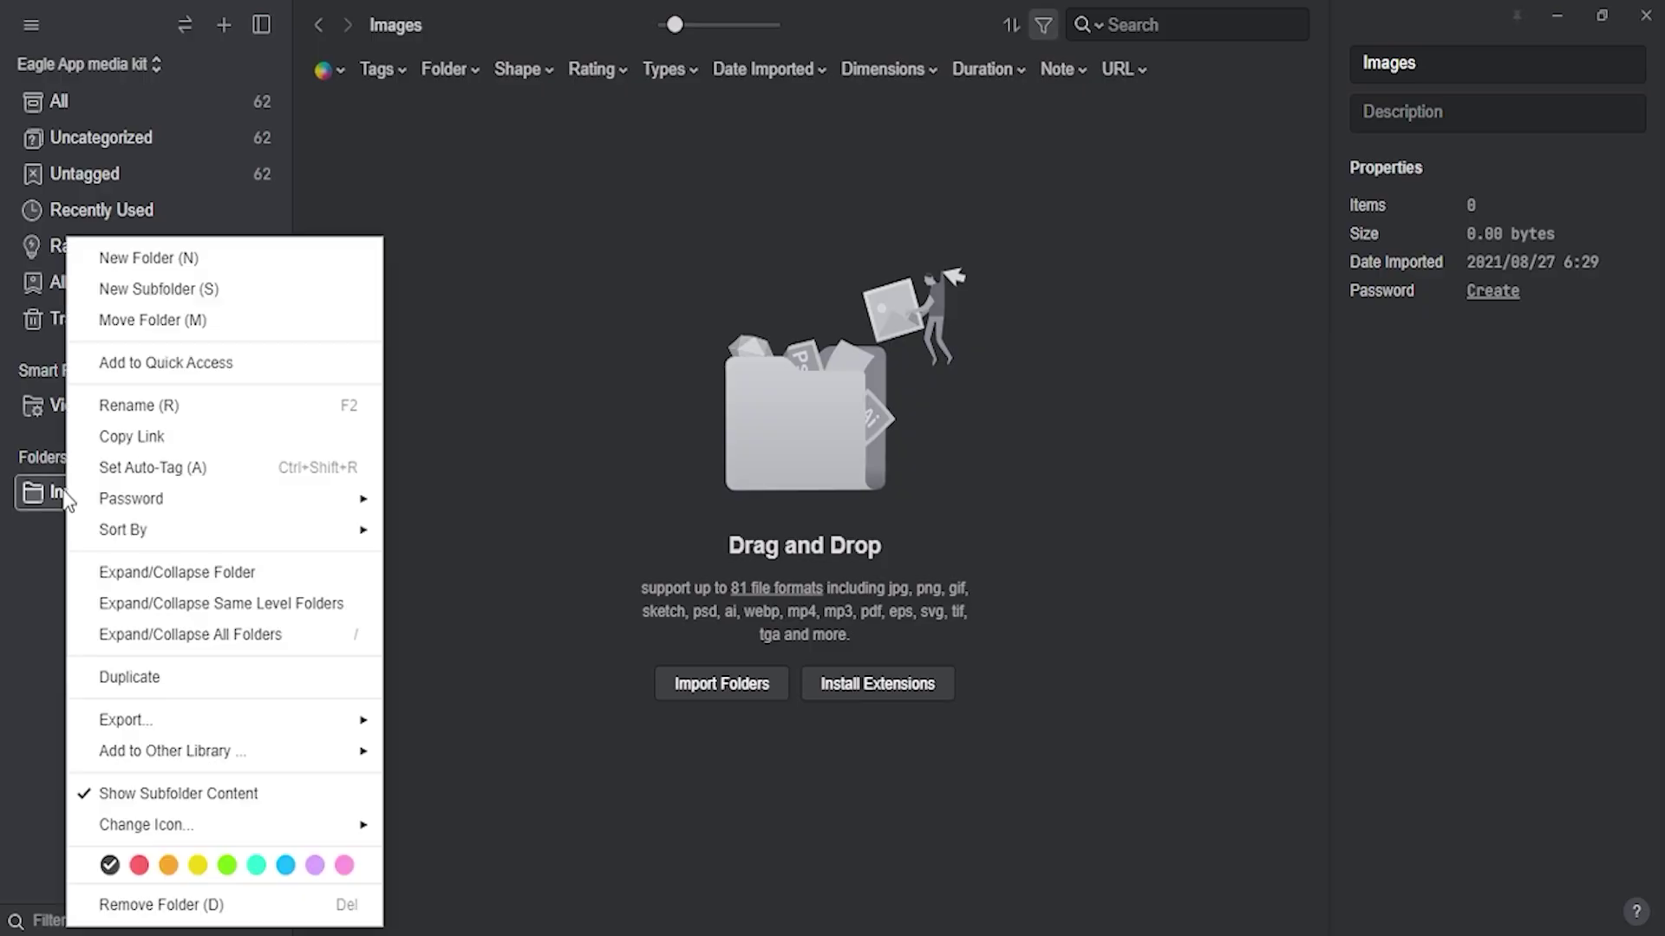
left_click(145, 292)
type("Faceb")
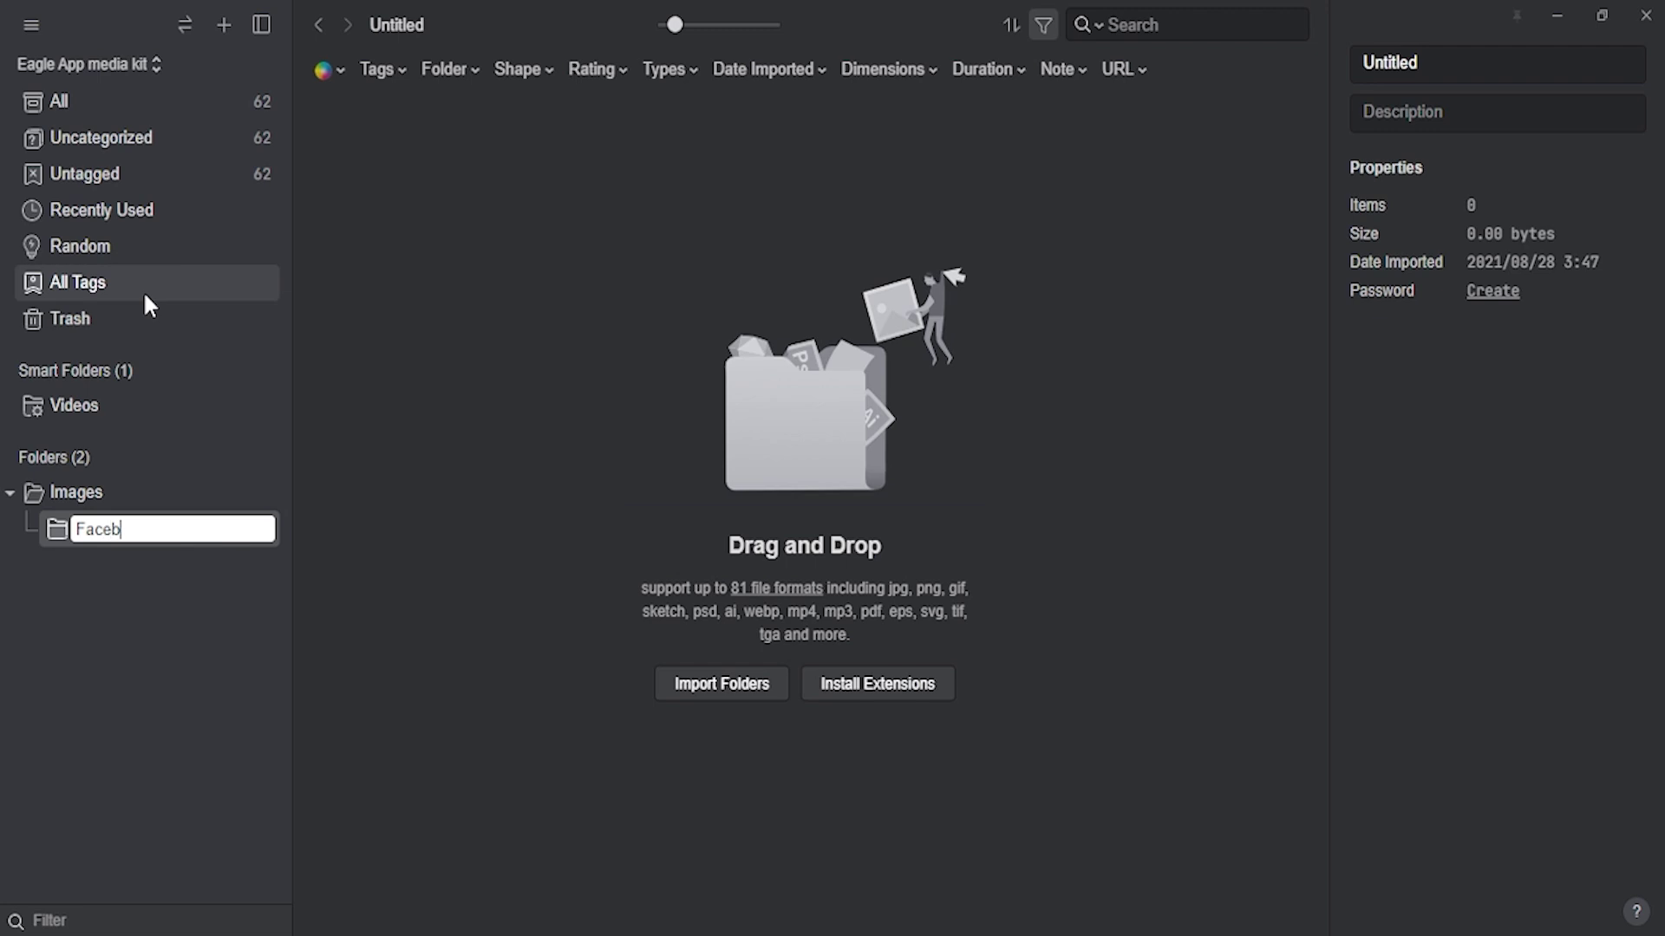
type("ook Page G")
type("raphics")
key("Return")
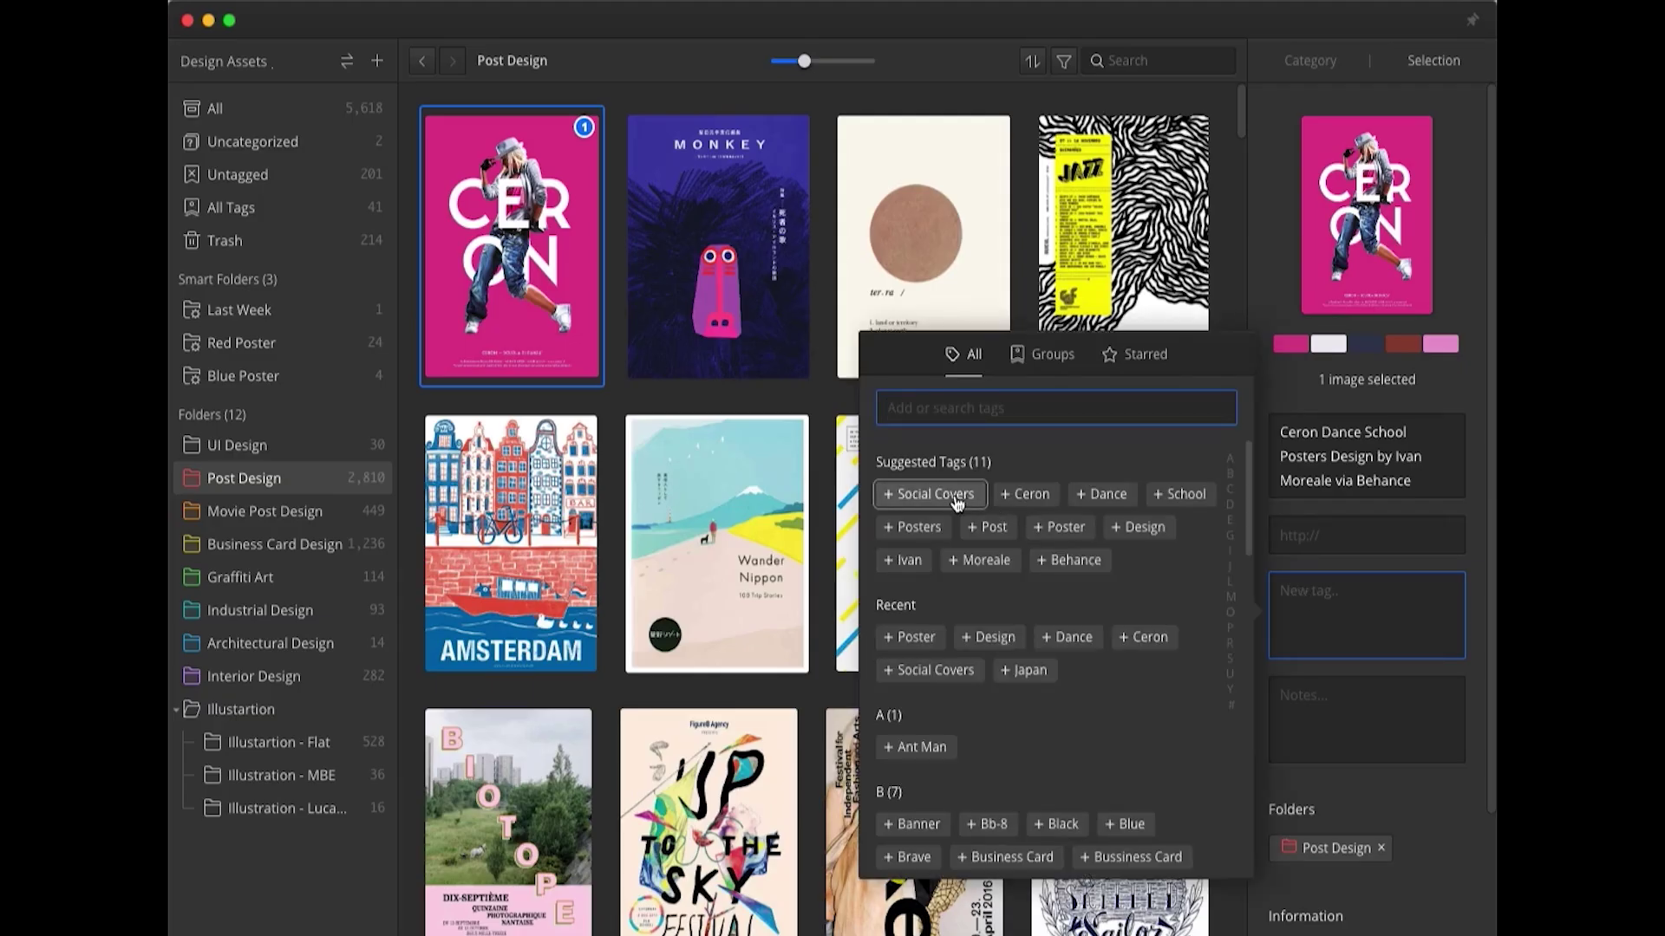
Tag the Ceron poster with Social Covers, Ceron, Dance and School.
left_click(956, 494)
left_click(1028, 494)
left_click(1103, 495)
left_click(1181, 494)
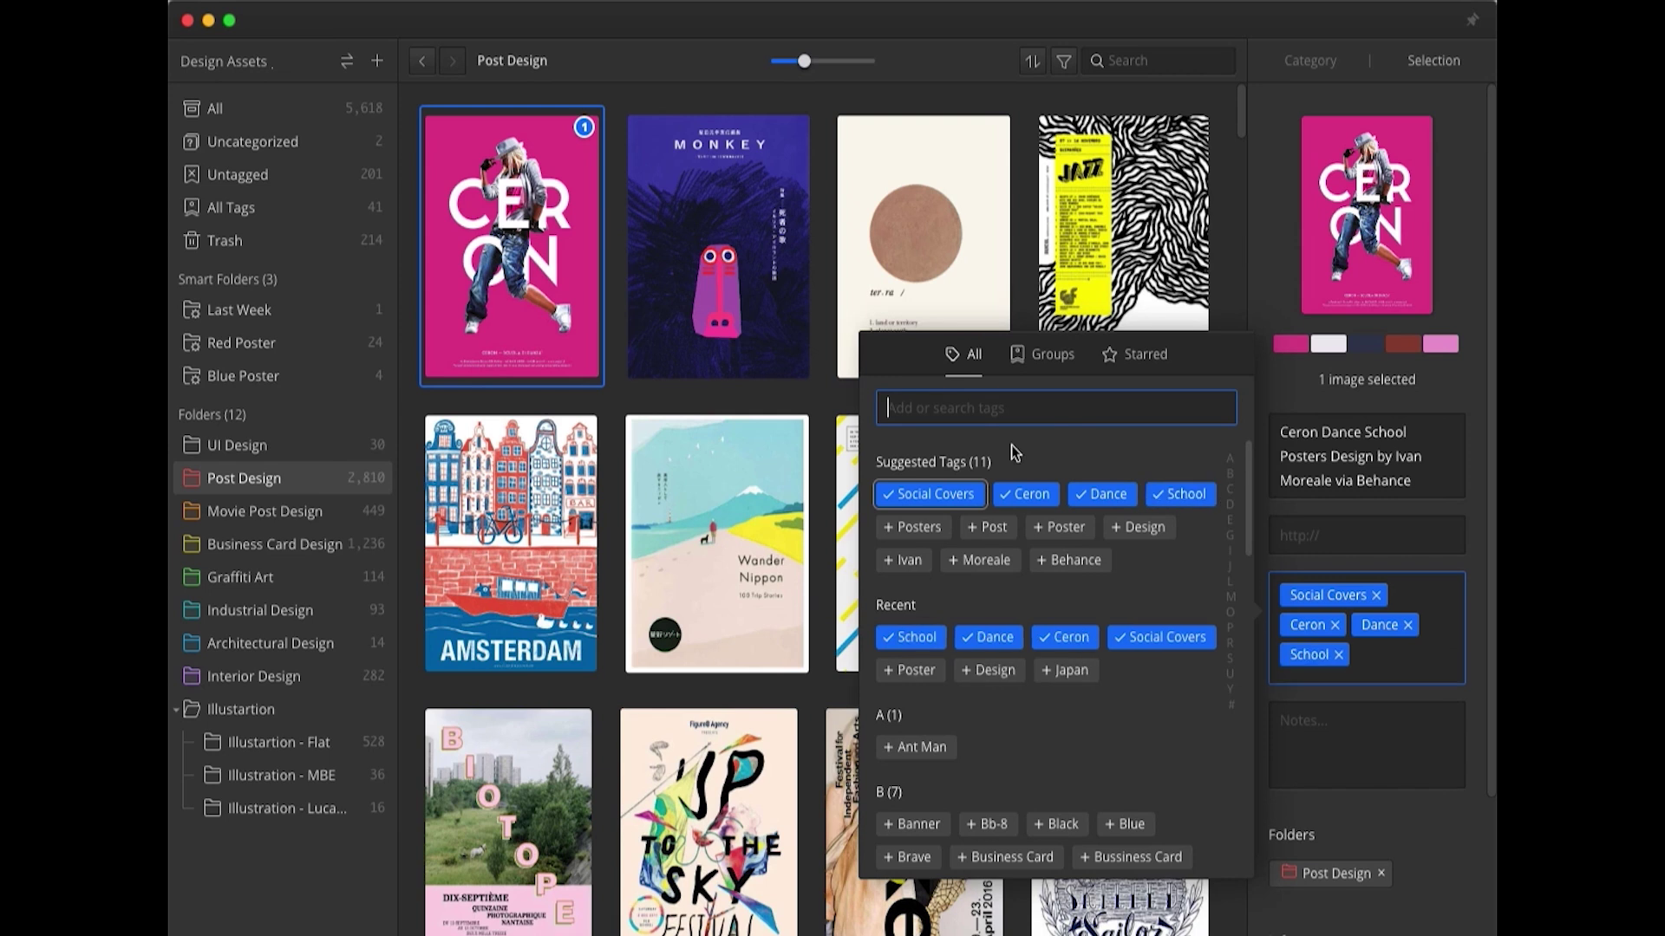
key("Escape")
Select eight posters and tag them all with Poster and Design.
left_click(1086, 554, "shift")
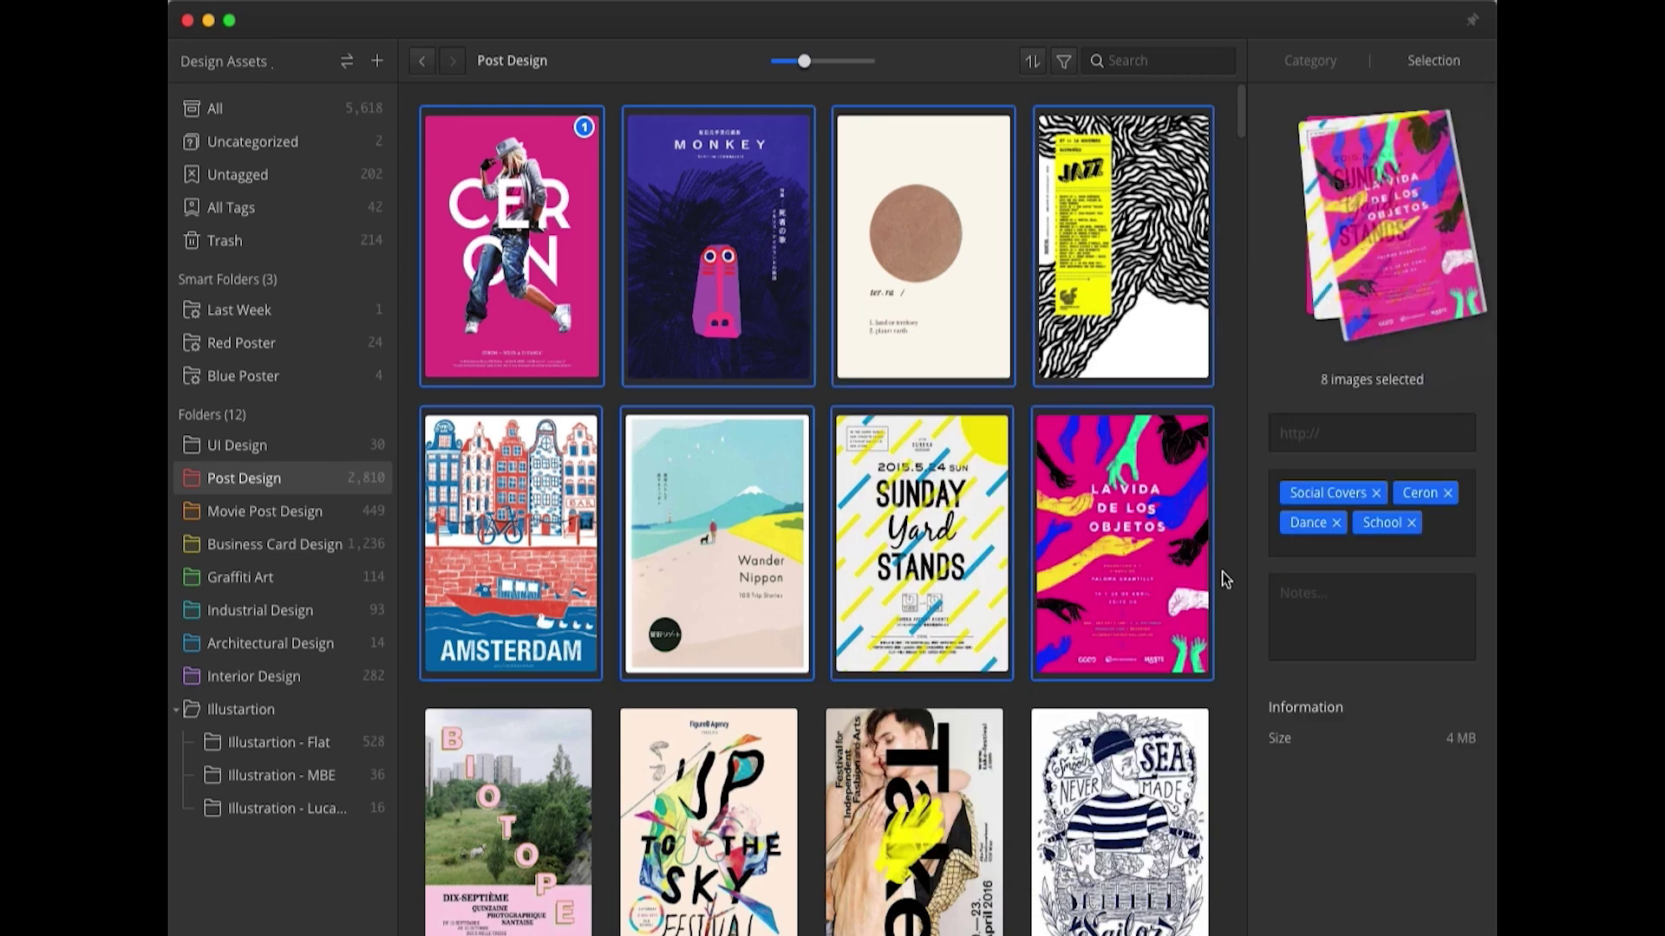
left_click(1317, 531)
left_click(916, 391)
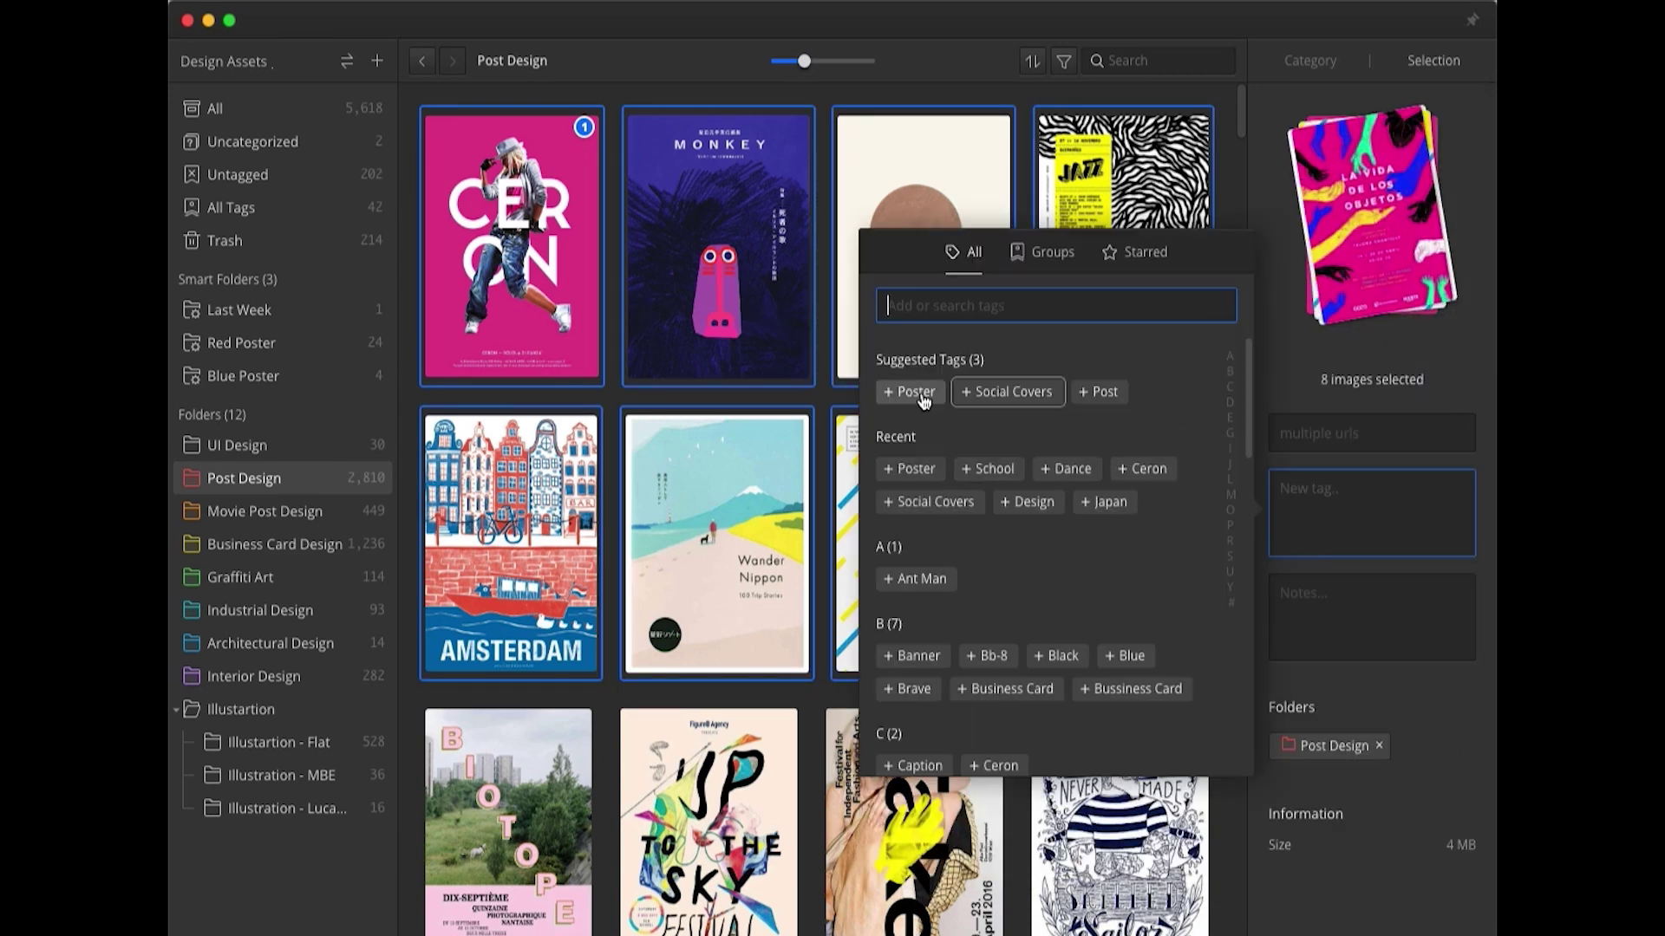
type("Design")
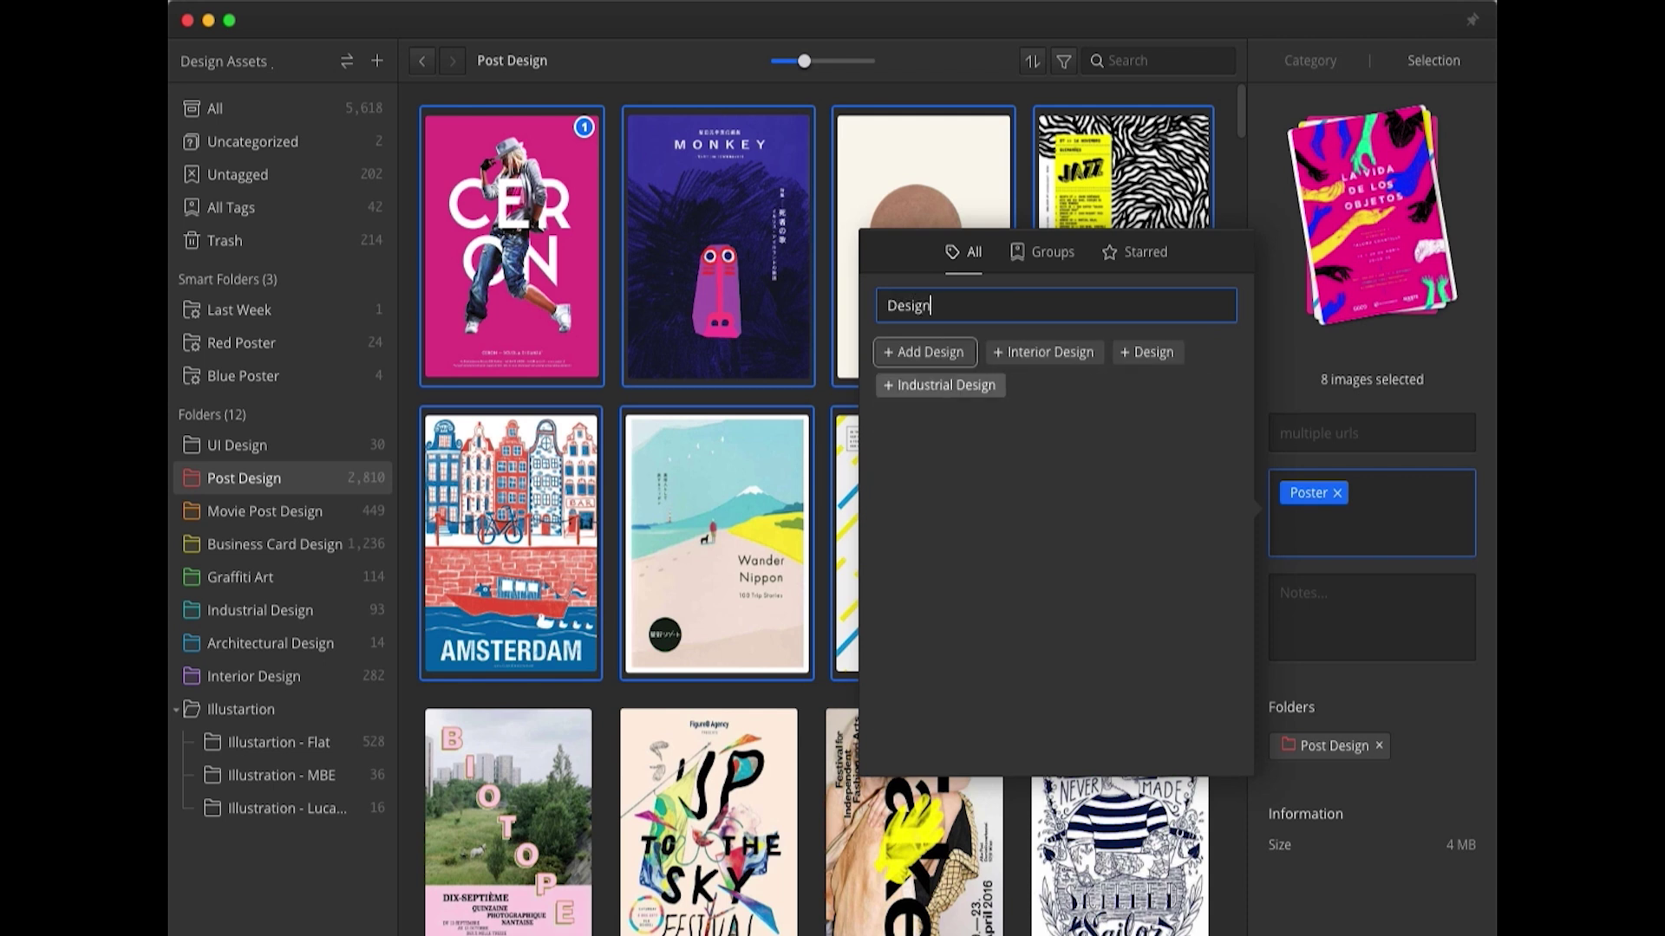
key("Return")
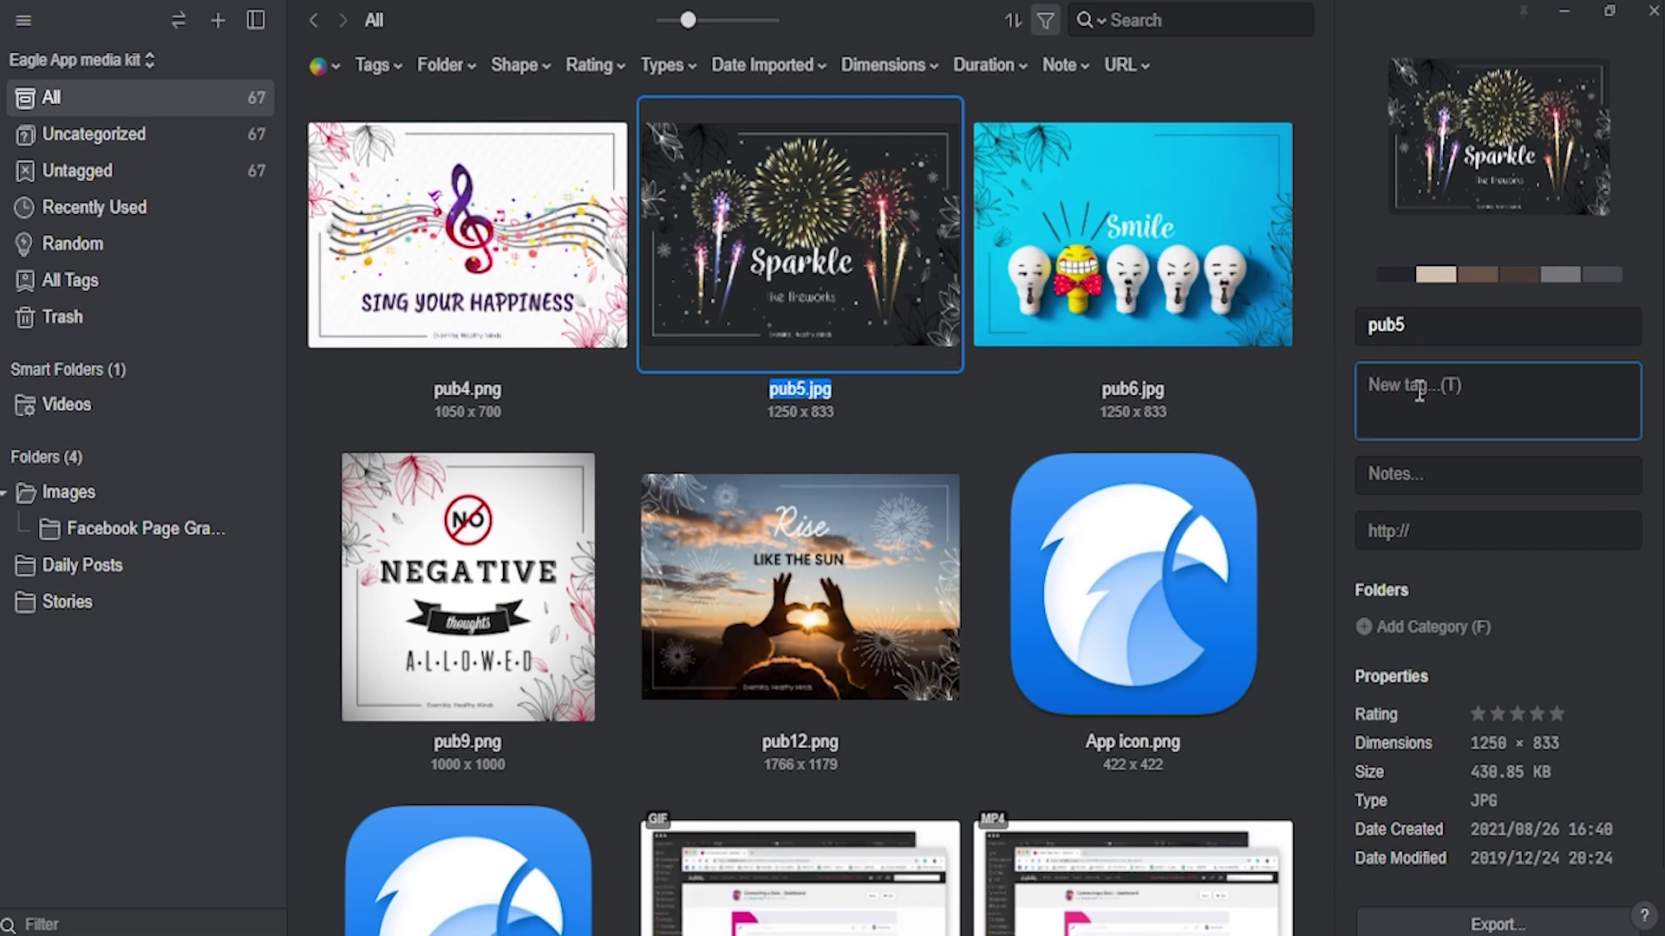
Give pub5.jpg a fifth-Facebook-post note, four stars, and the Facebook Page Graphics and Daily Posts folders.
left_click(1419, 392)
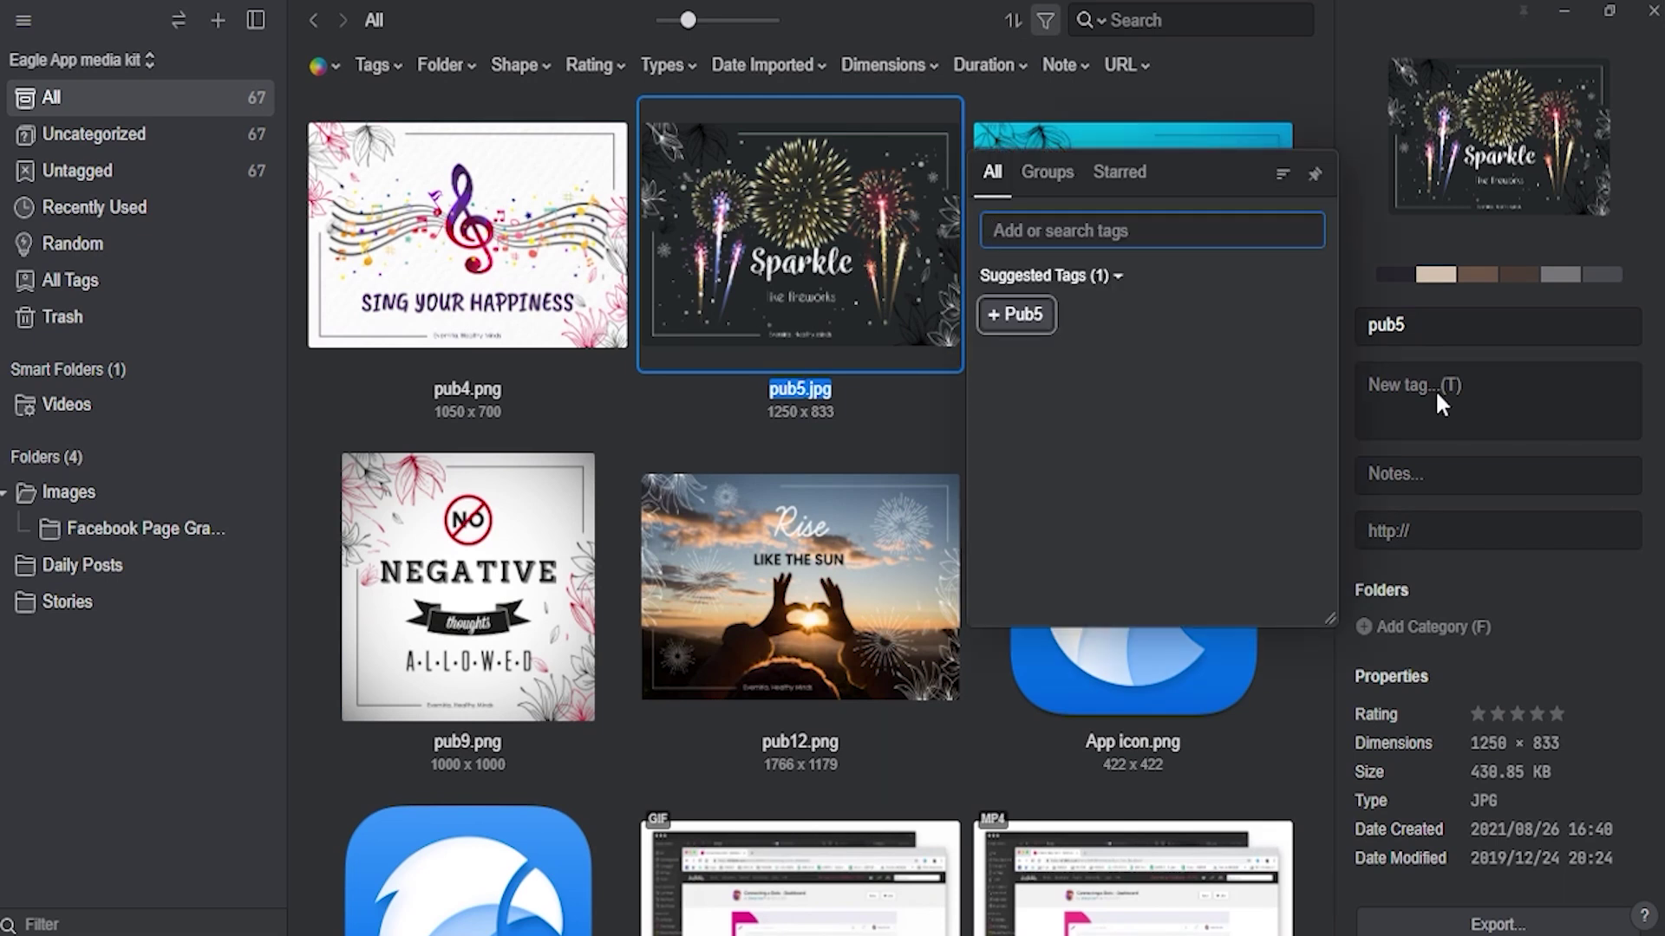
left_click(1437, 473)
type("Fifth Post on the Facebook Pags")
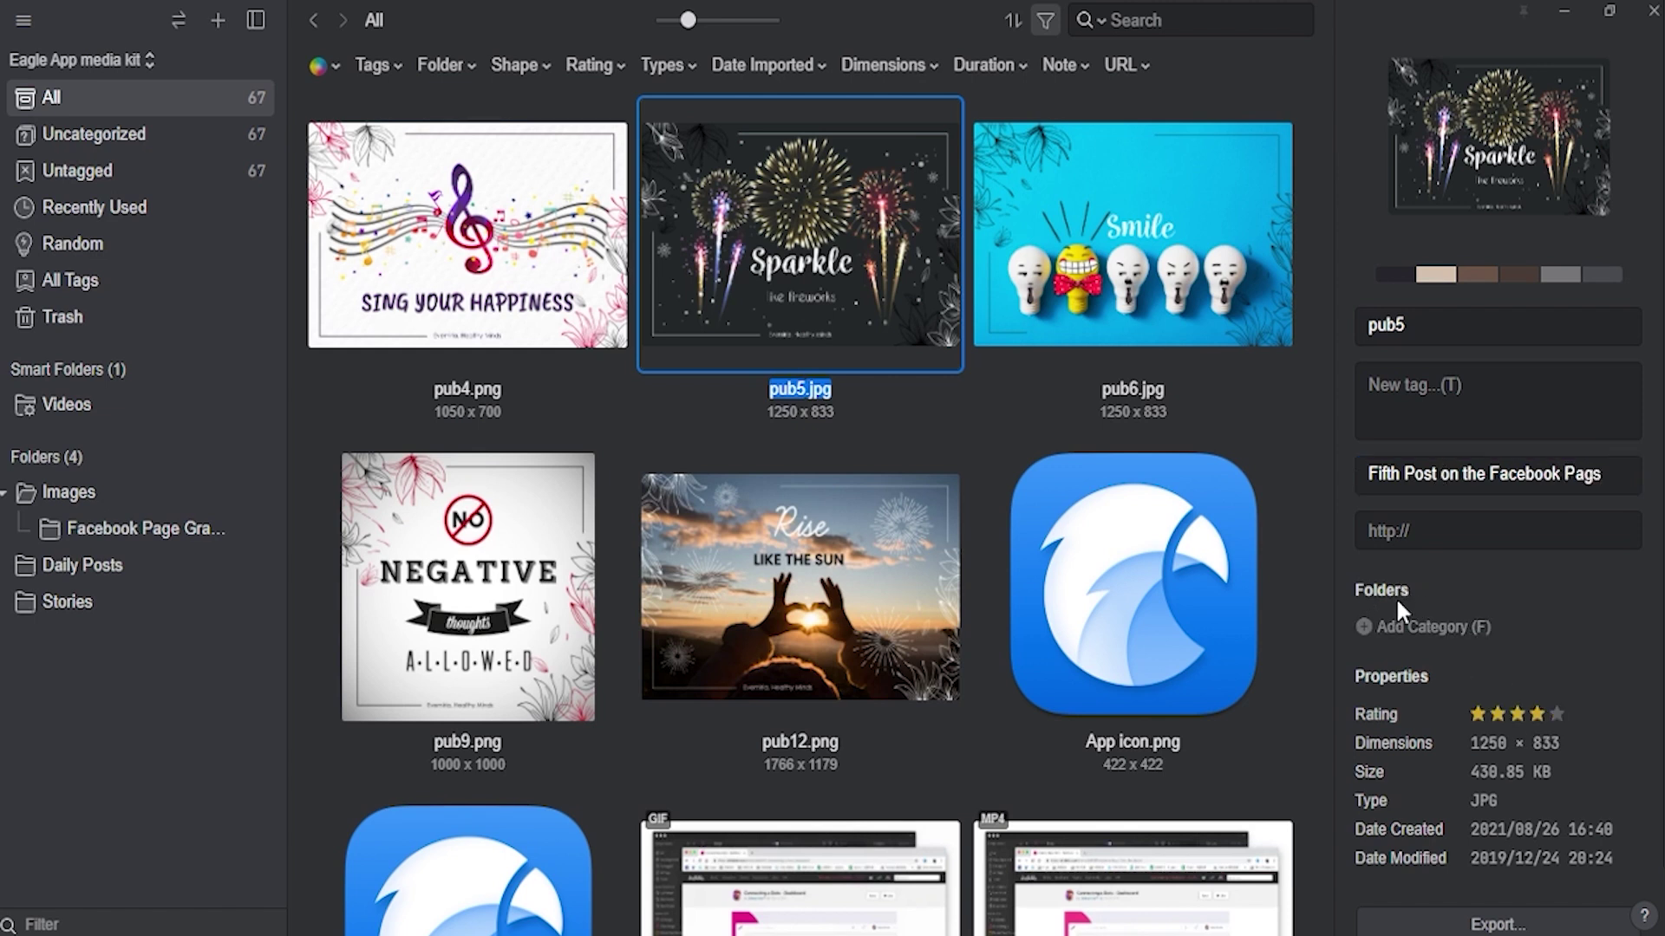
left_click(1363, 629)
left_click(1046, 487)
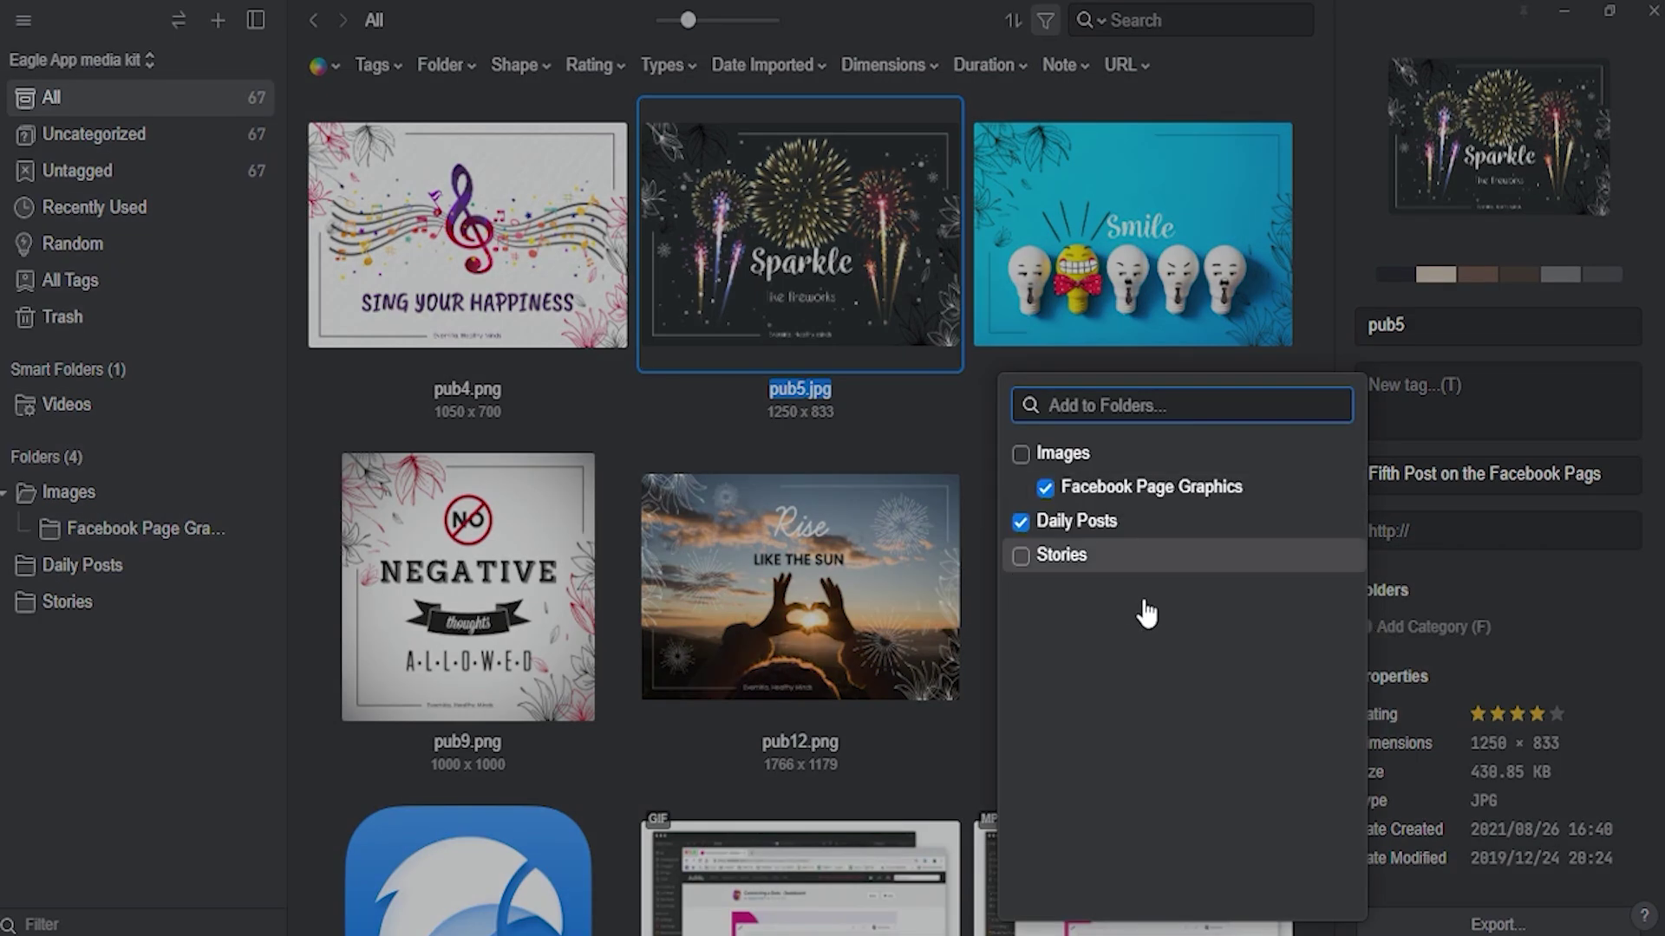
left_click(1531, 584)
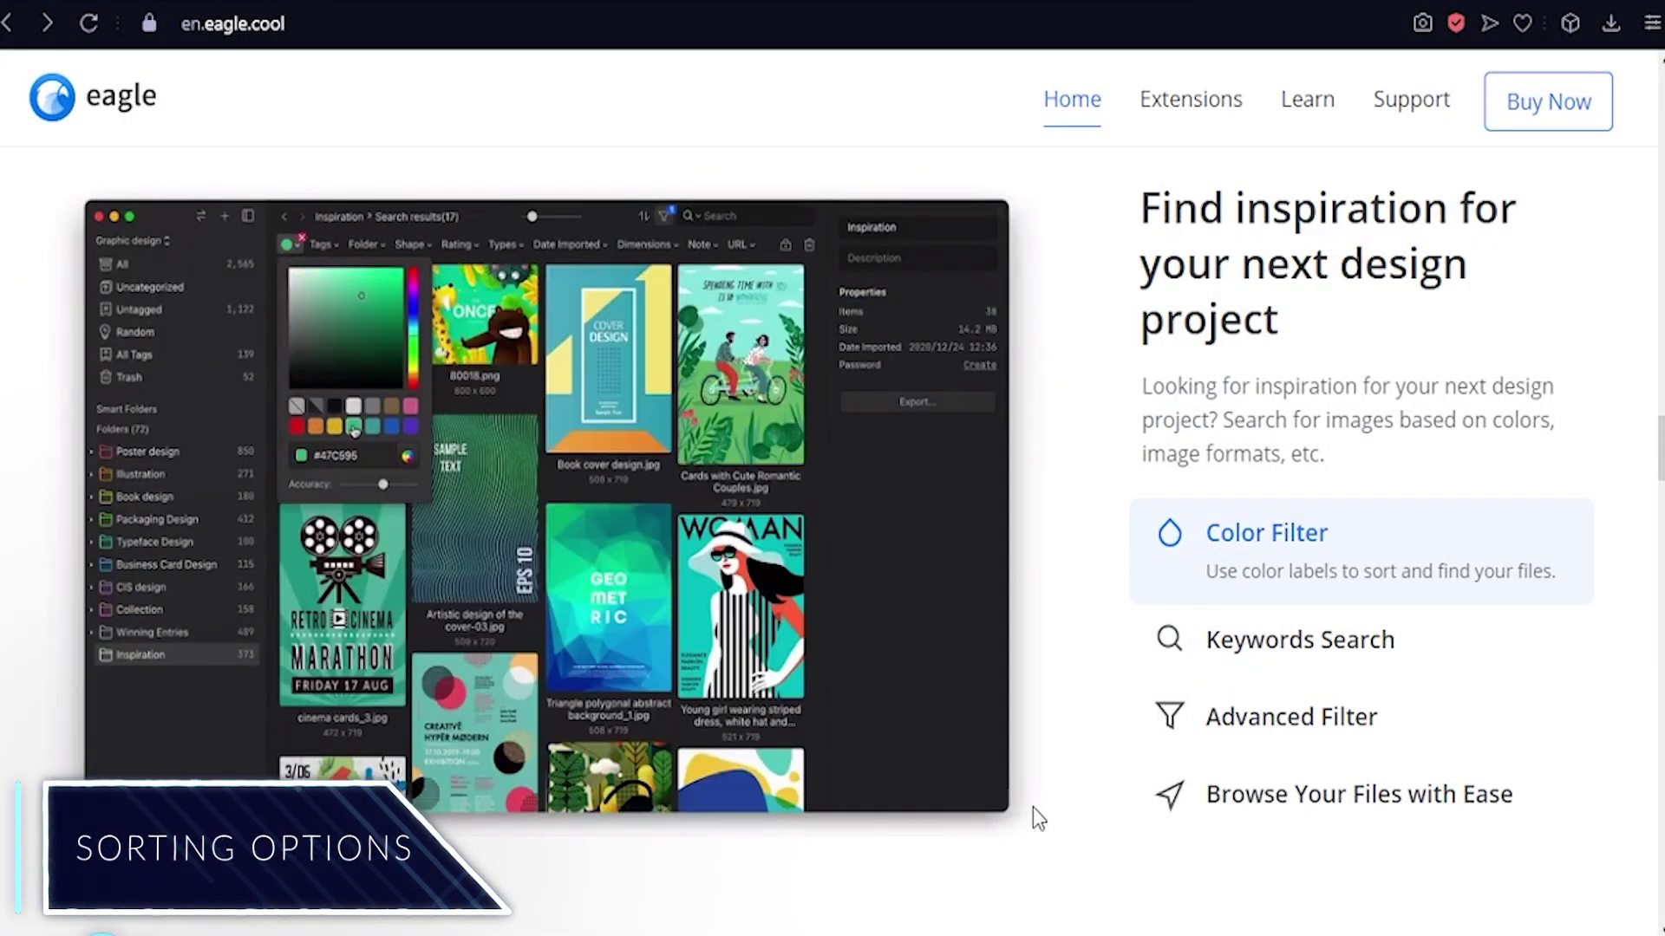
Cycle the inspiration section through the Keywords Search, Advanced Filter and Browse Your Files demos.
left_click(1262, 631)
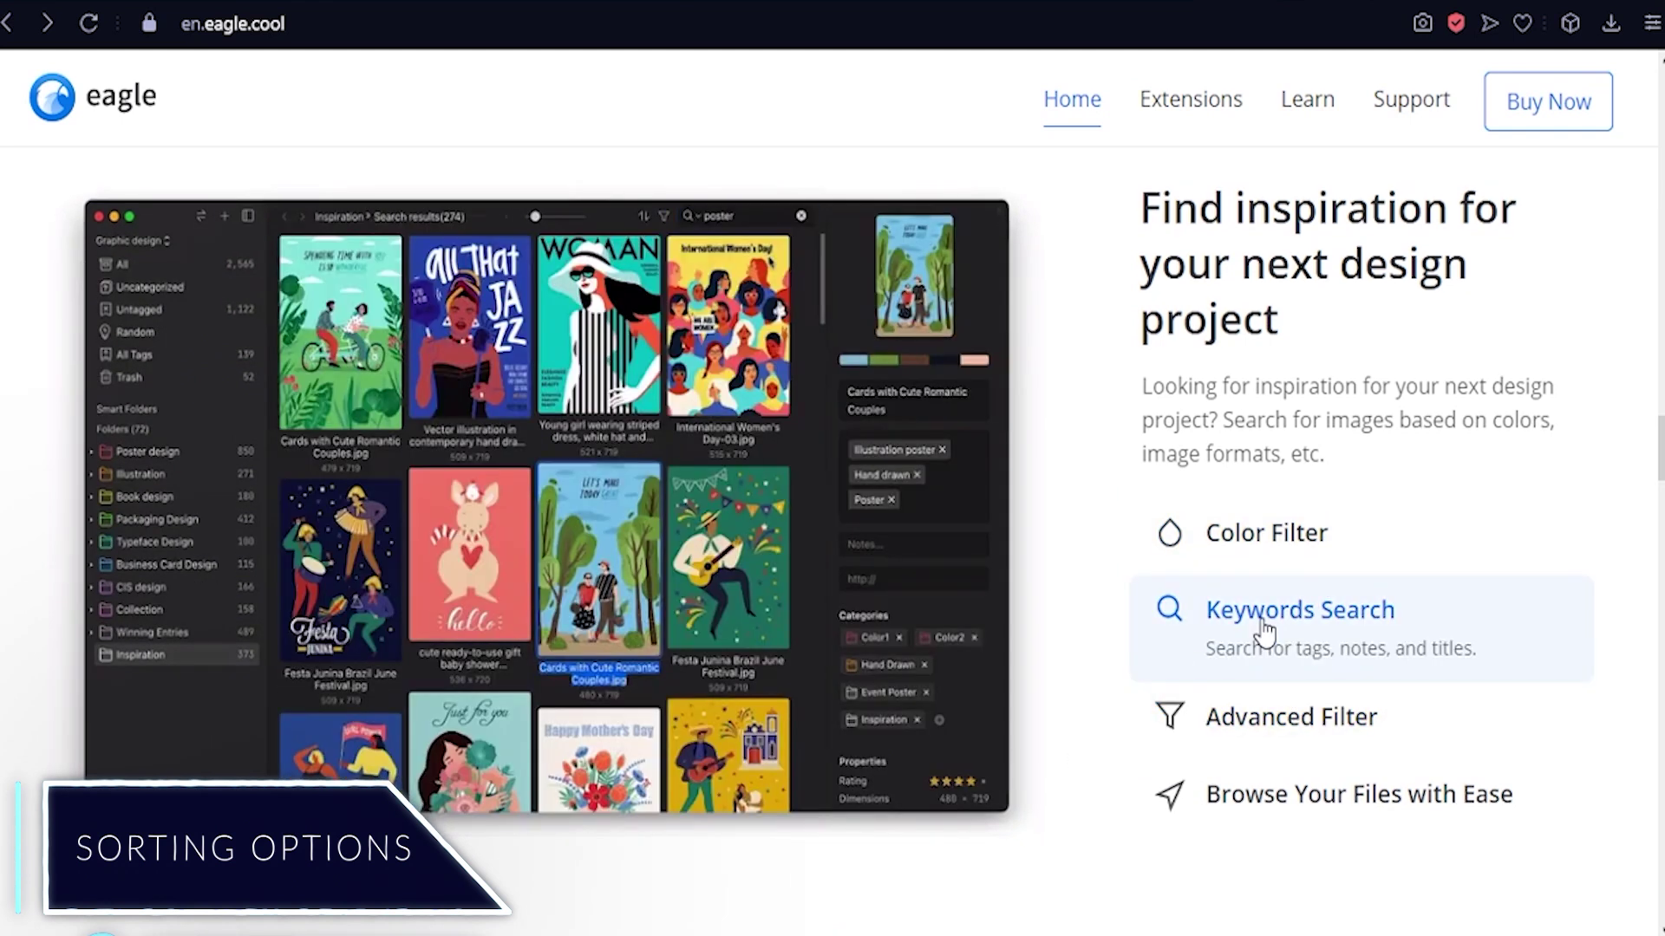
left_click(1269, 722)
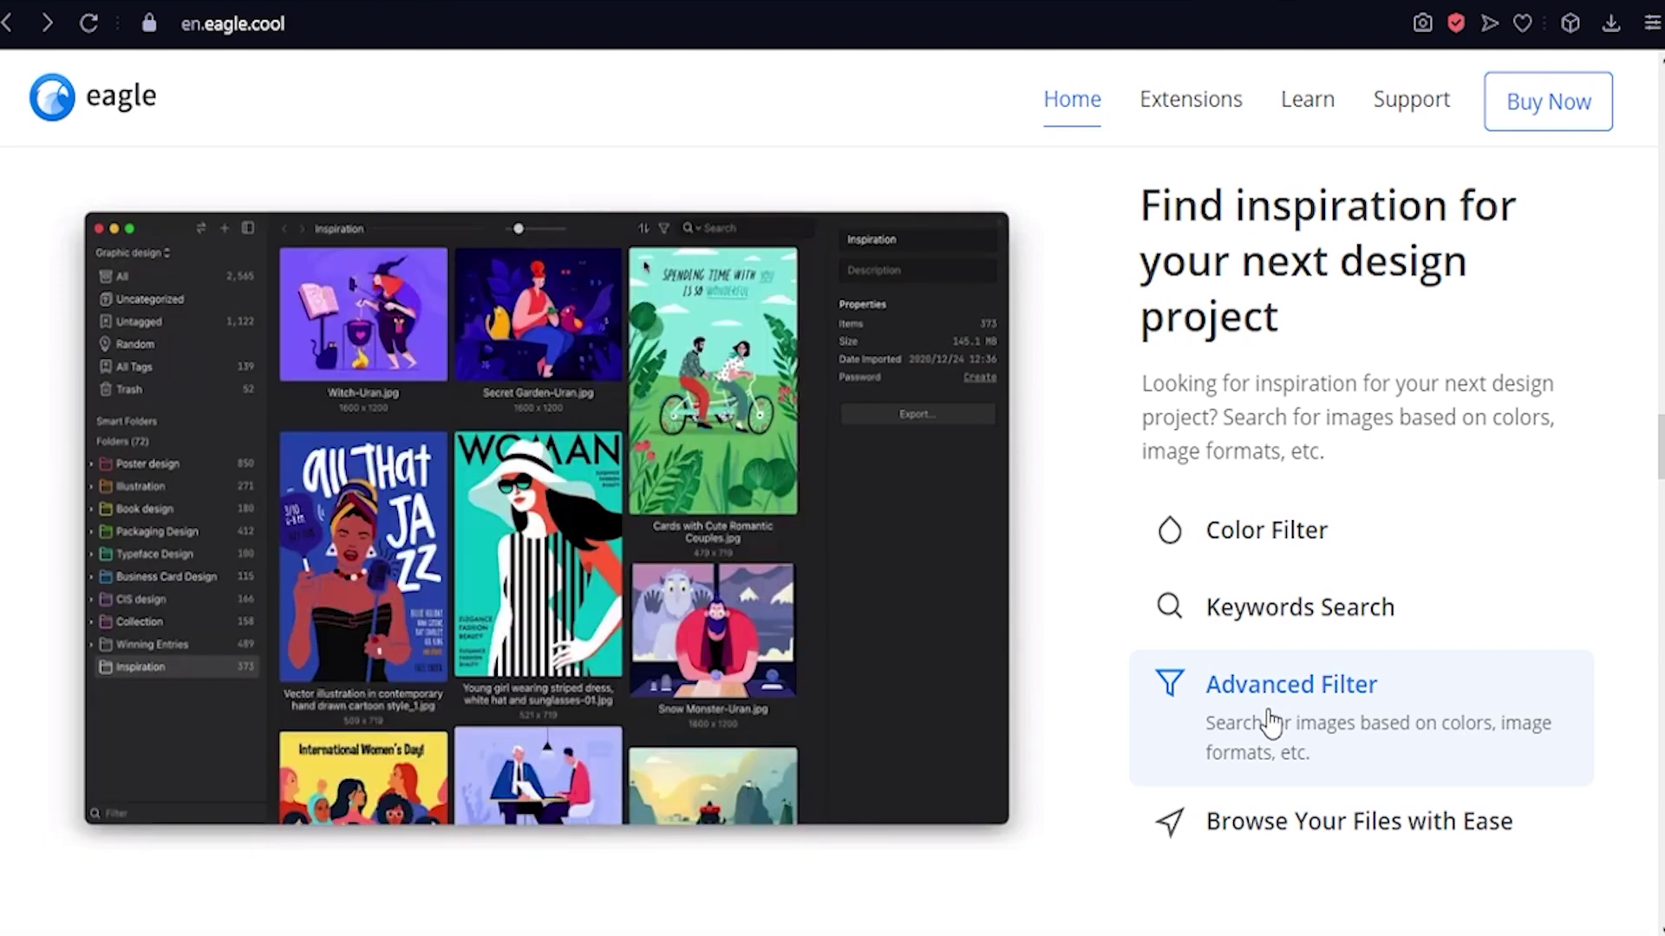
left_click(1272, 813)
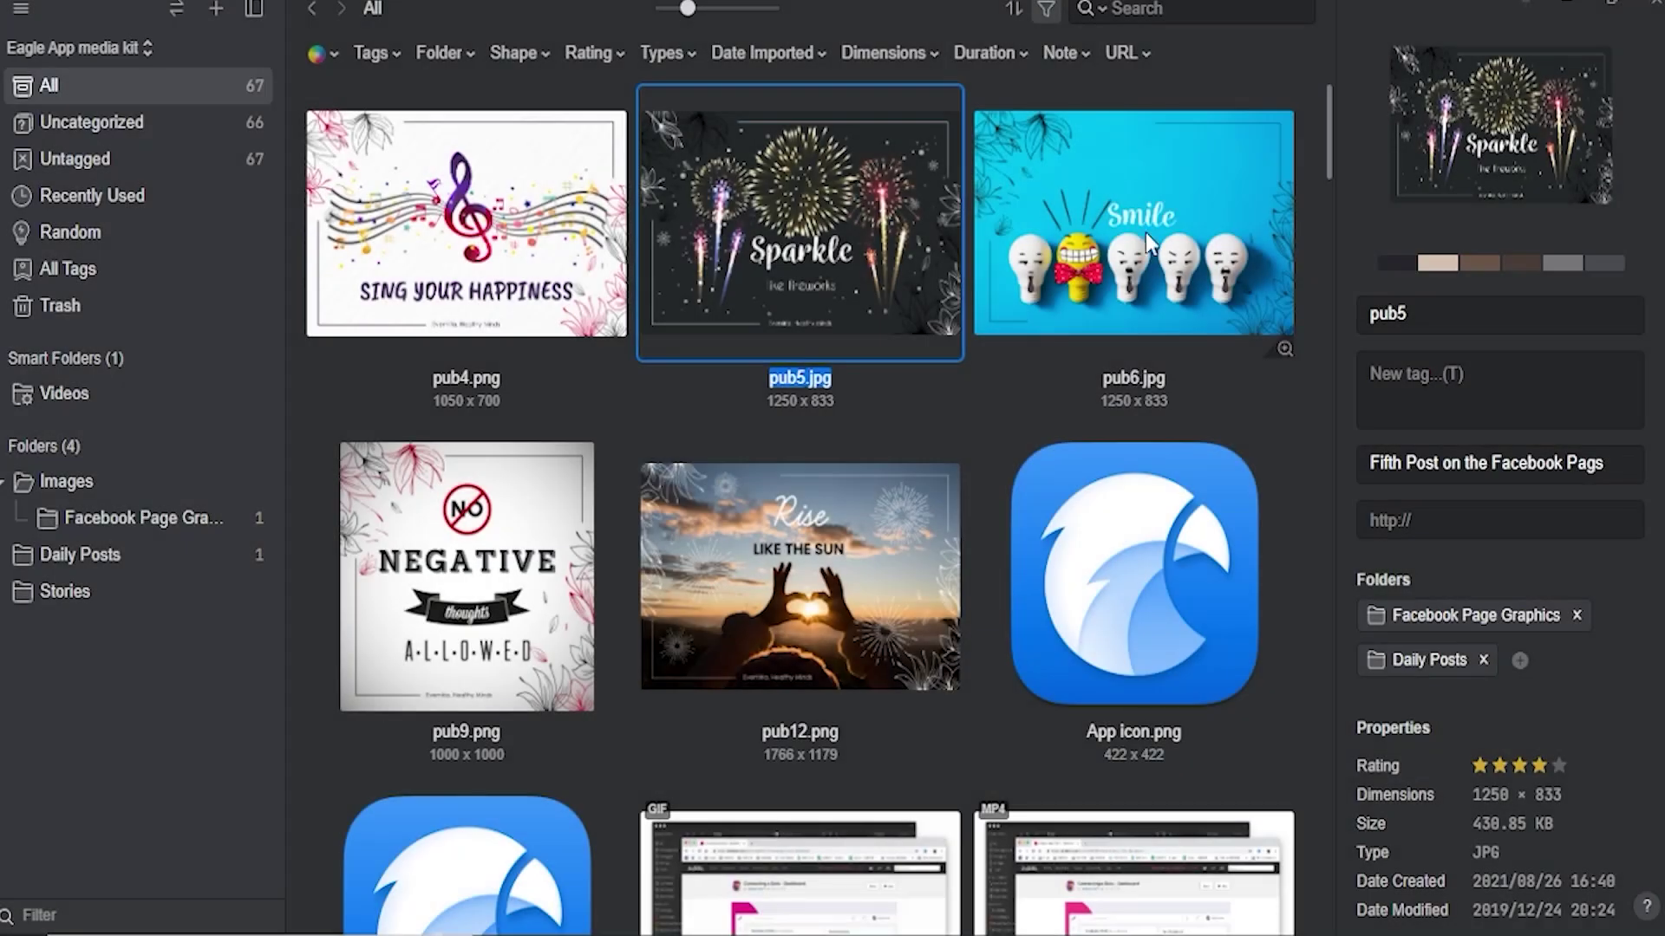
left_click(1146, 234)
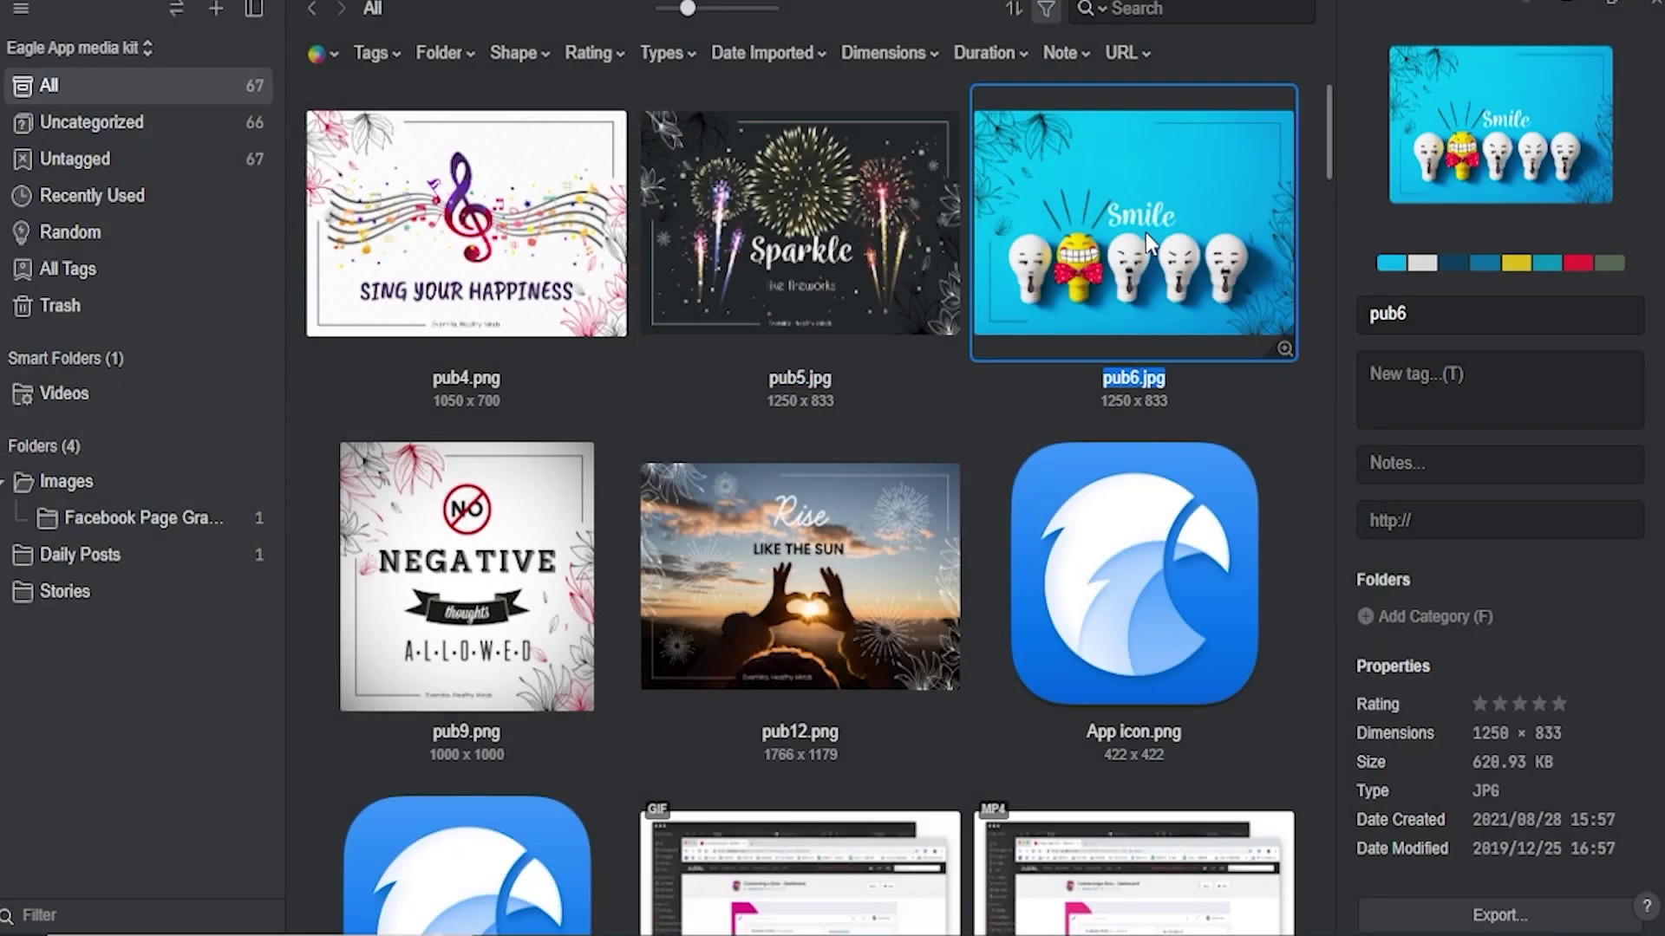
right_click(1575, 263)
left_click(1575, 283)
left_click(1392, 264)
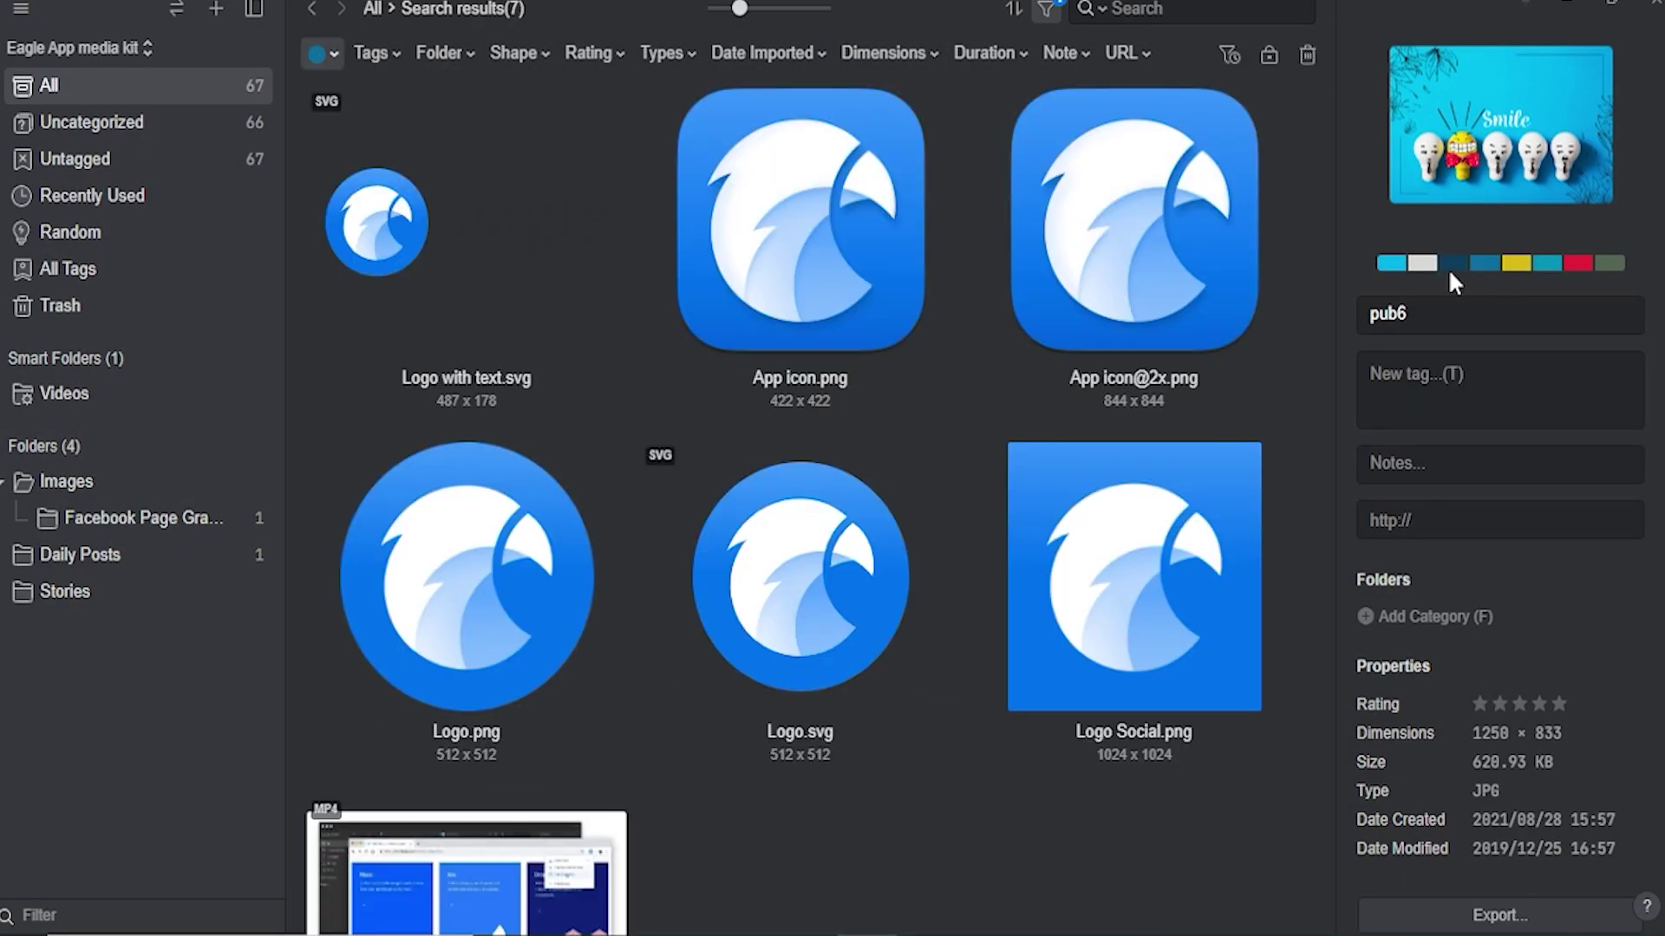
right_click(1420, 264)
left_click(1454, 281)
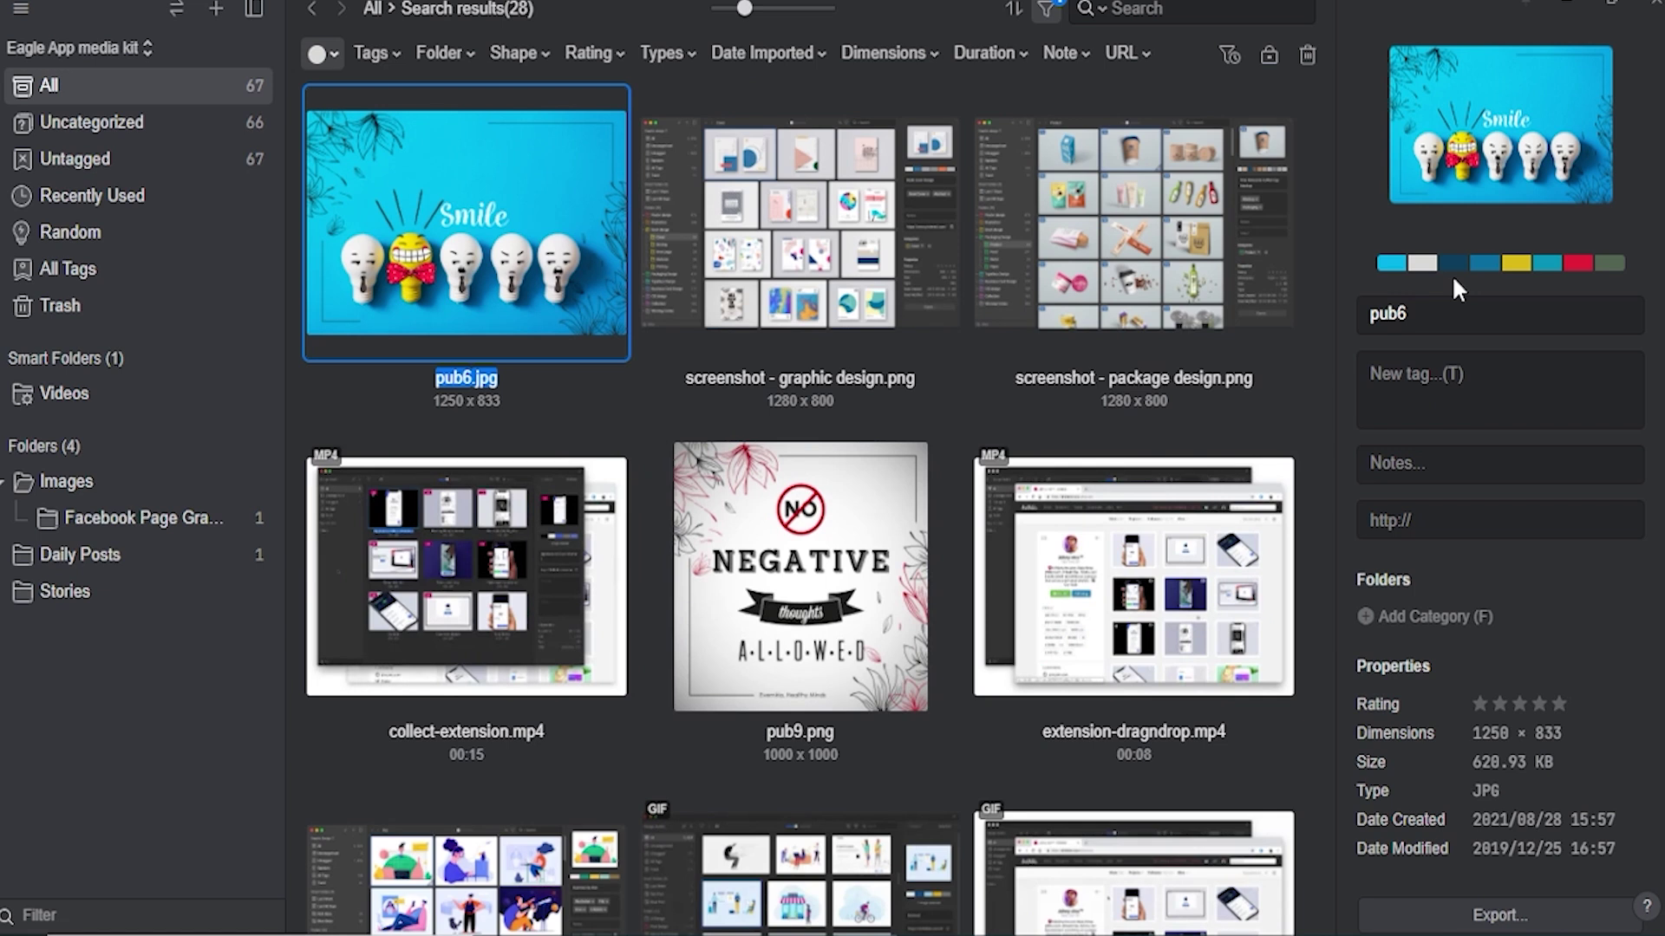
left_click(799, 593)
right_click(1497, 265)
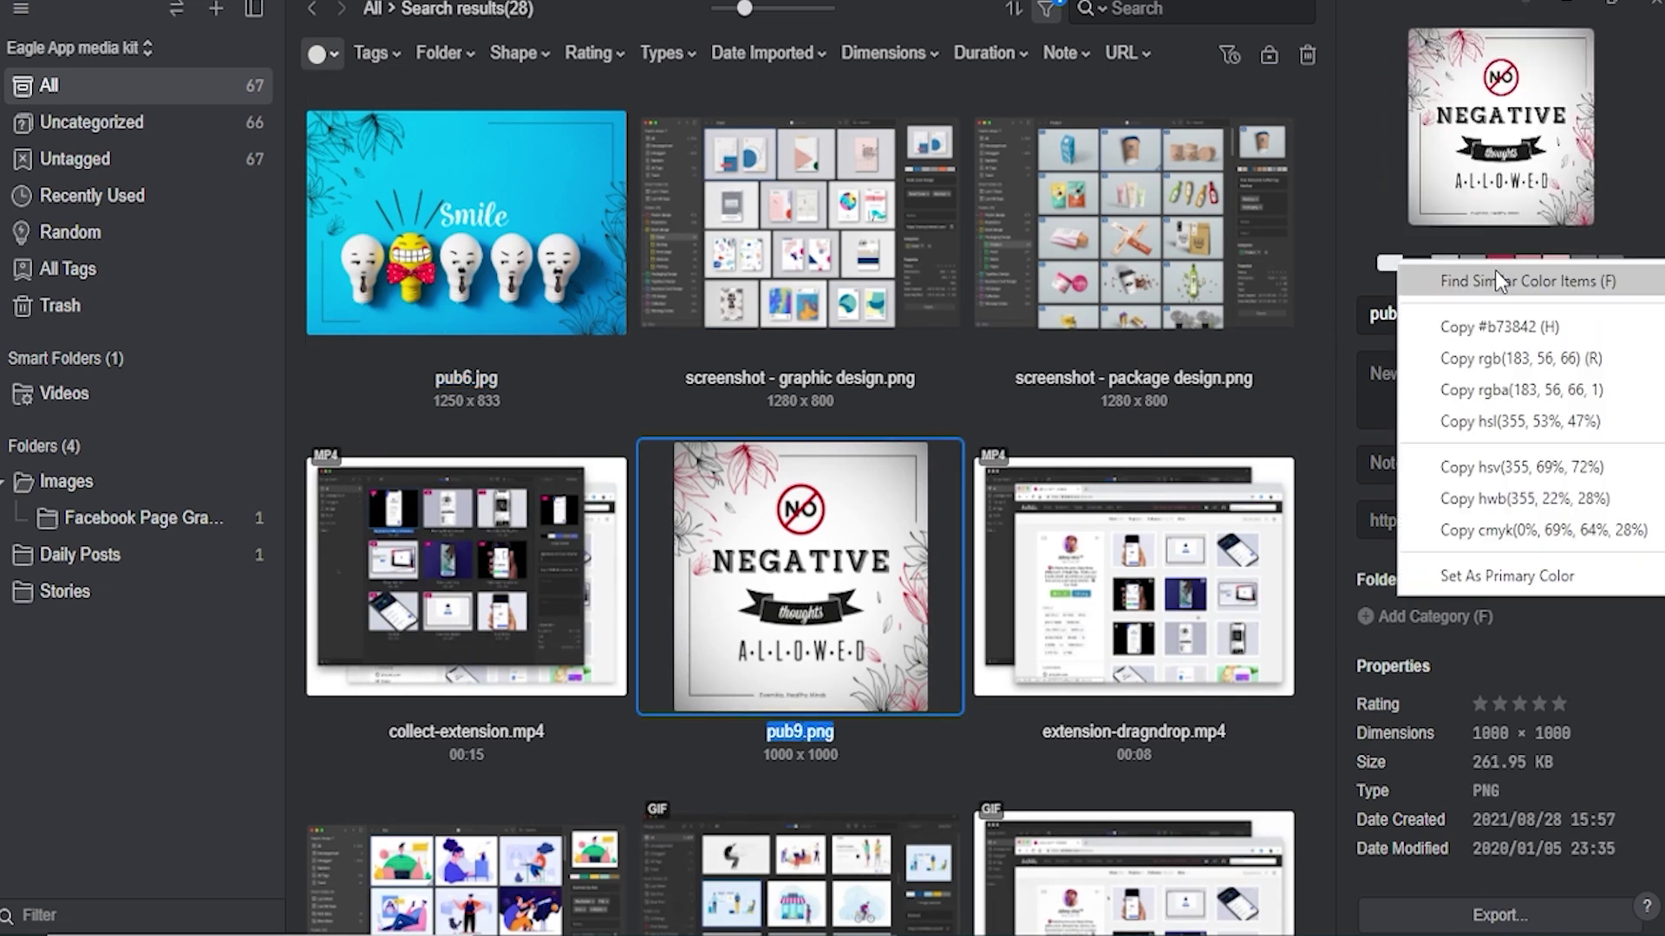
left_click(1495, 281)
right_click(1527, 265)
left_click(1533, 278)
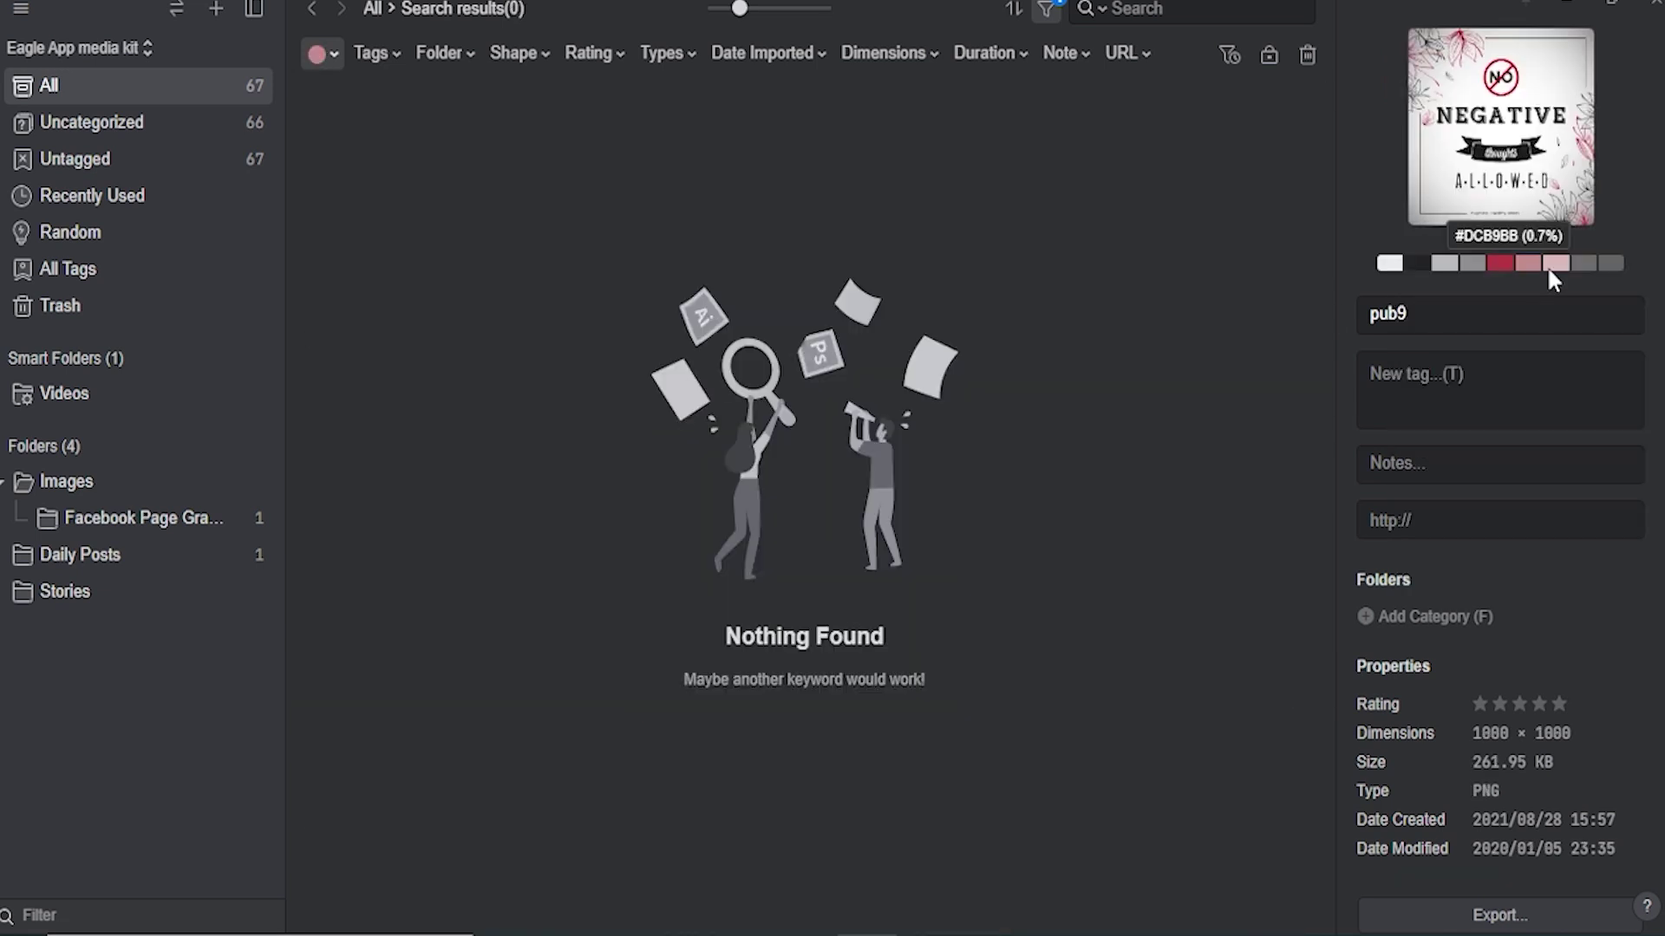
right_click(1547, 265)
left_click(1579, 271)
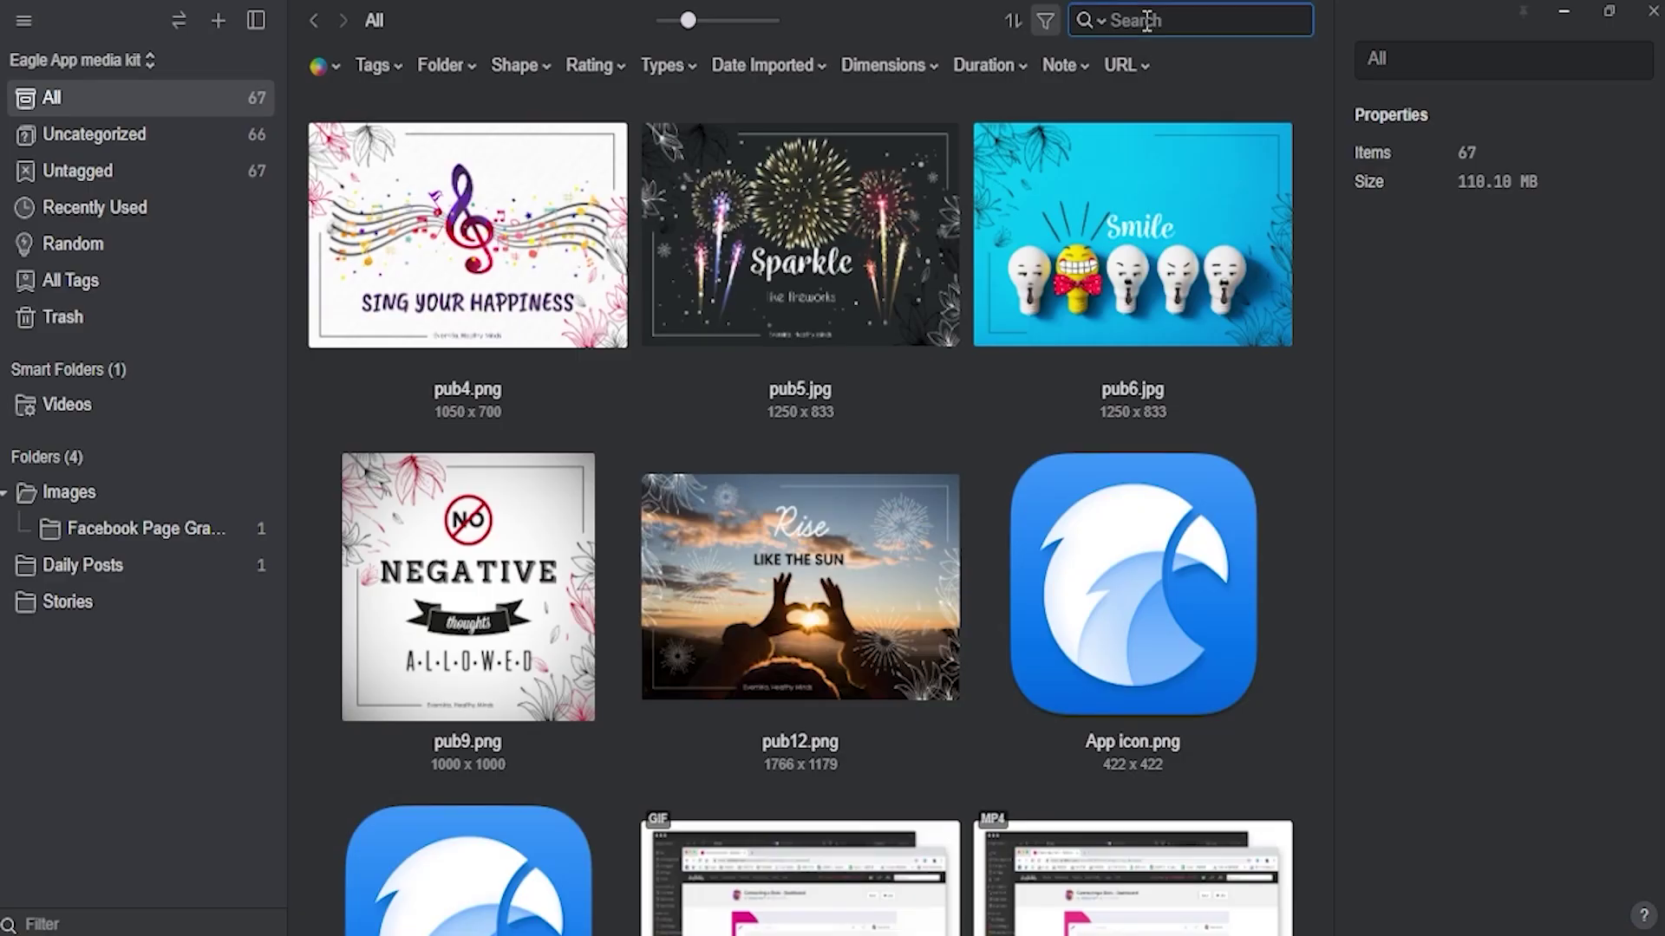
type("collect")
key("Down")
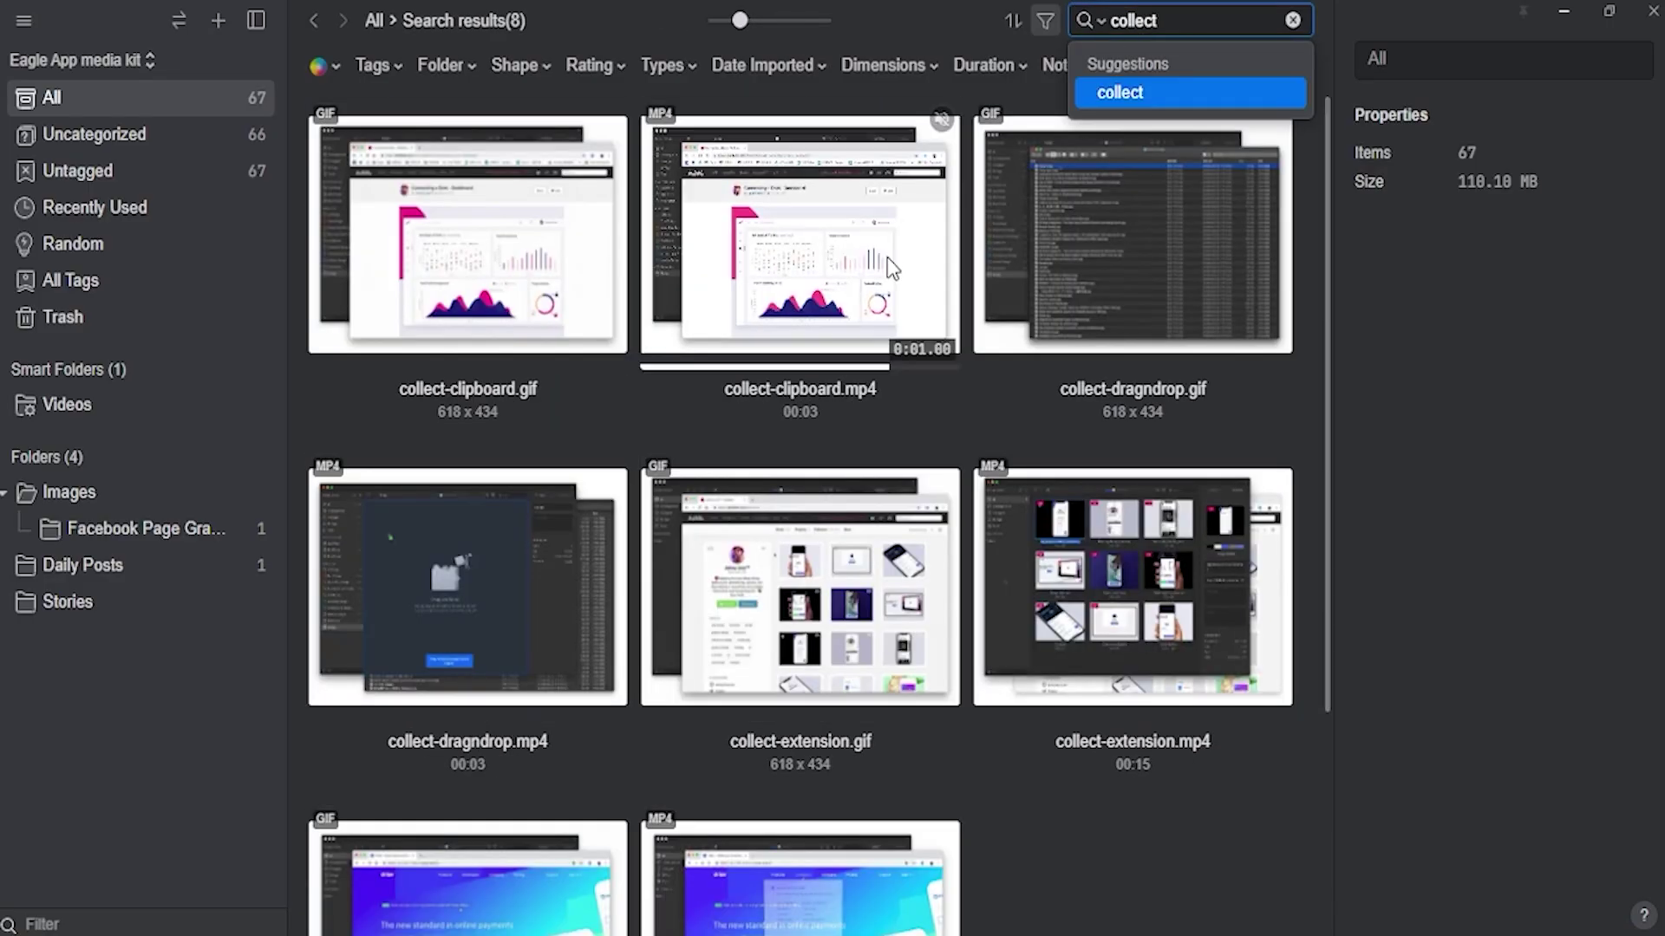
key("BackSpace")
key("BackSpace")
key("BackSpace")
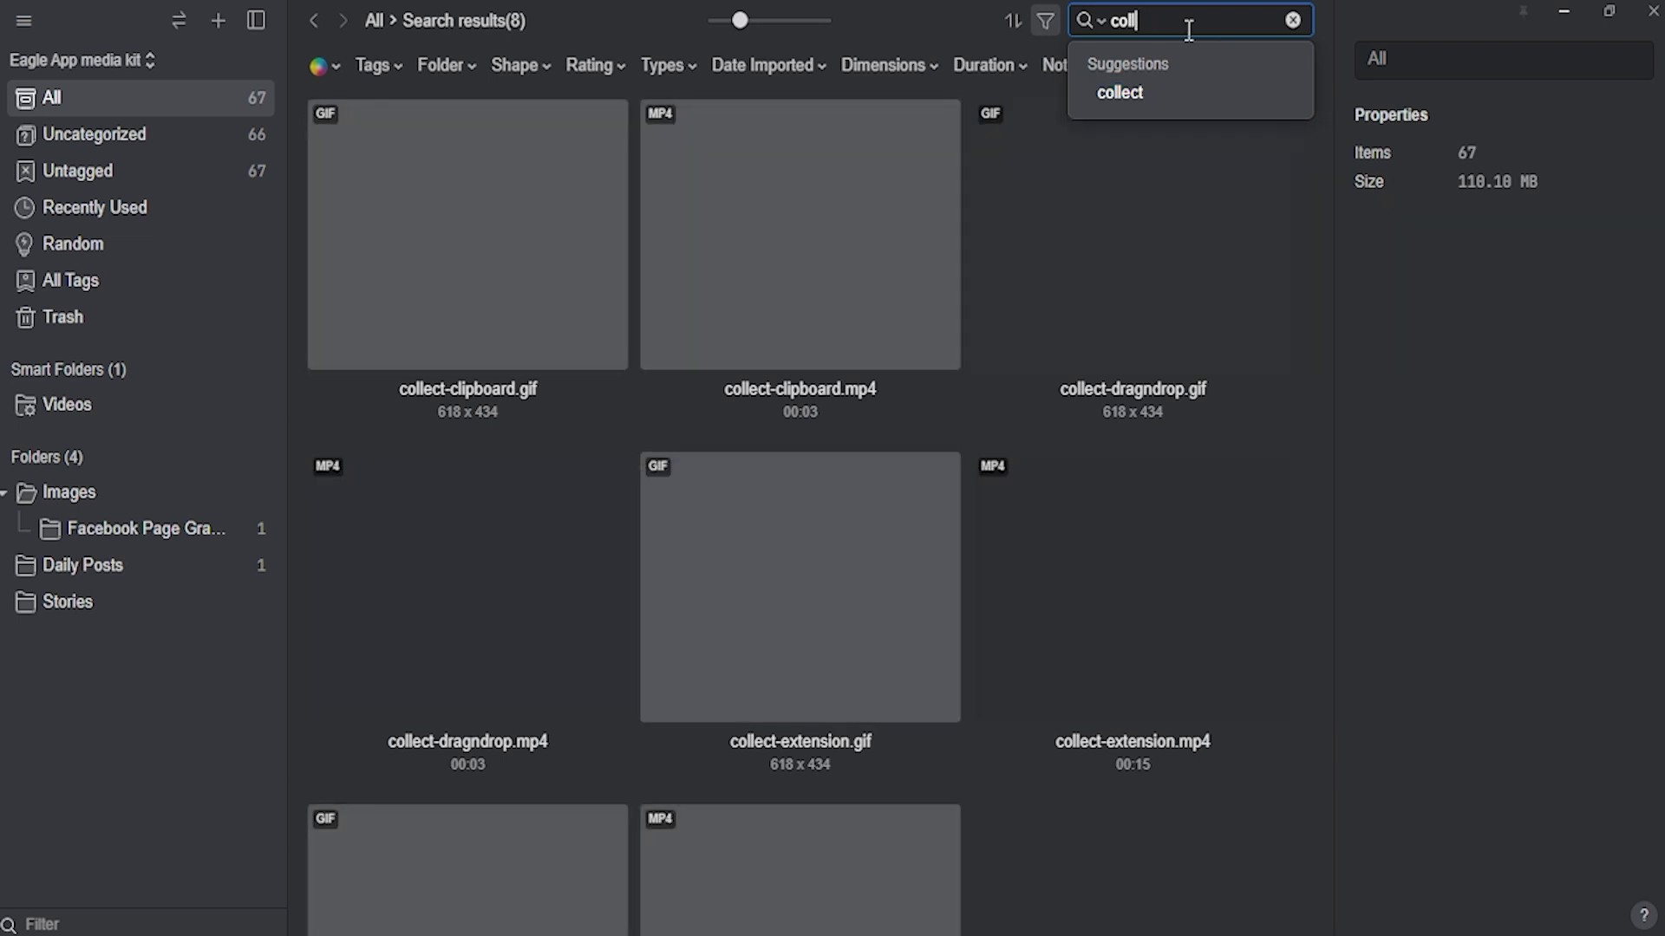
key("BackSpace")
key("BackSpace")
key("BackSpace")
key("BackSpace")
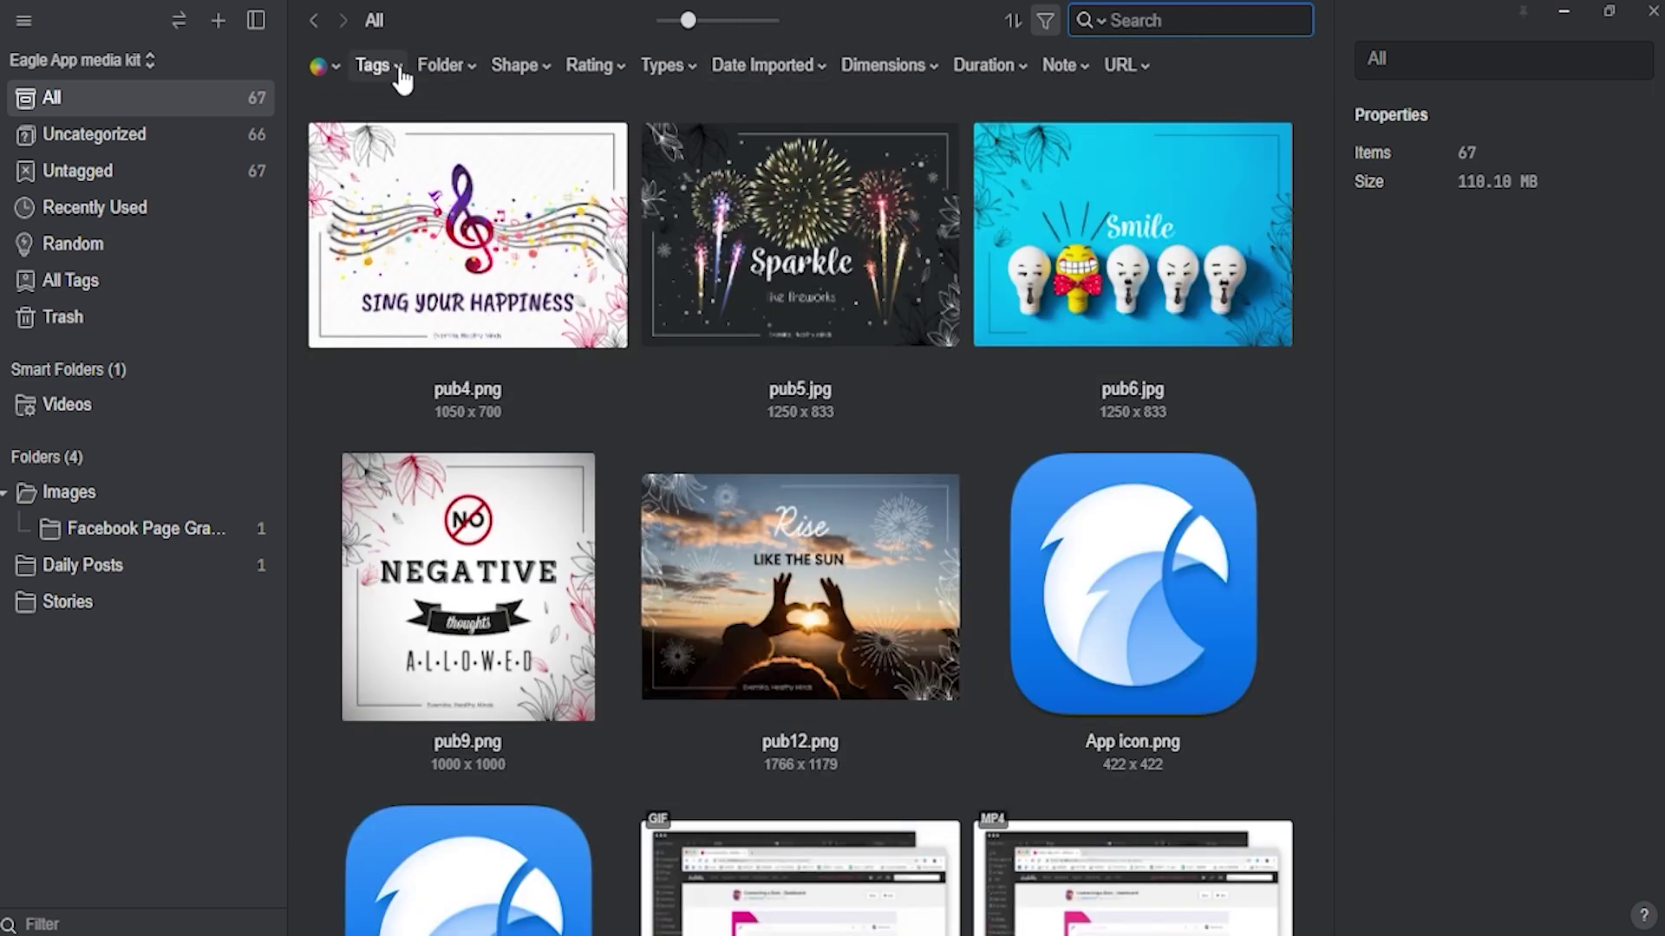
left_click(402, 79)
type("pub")
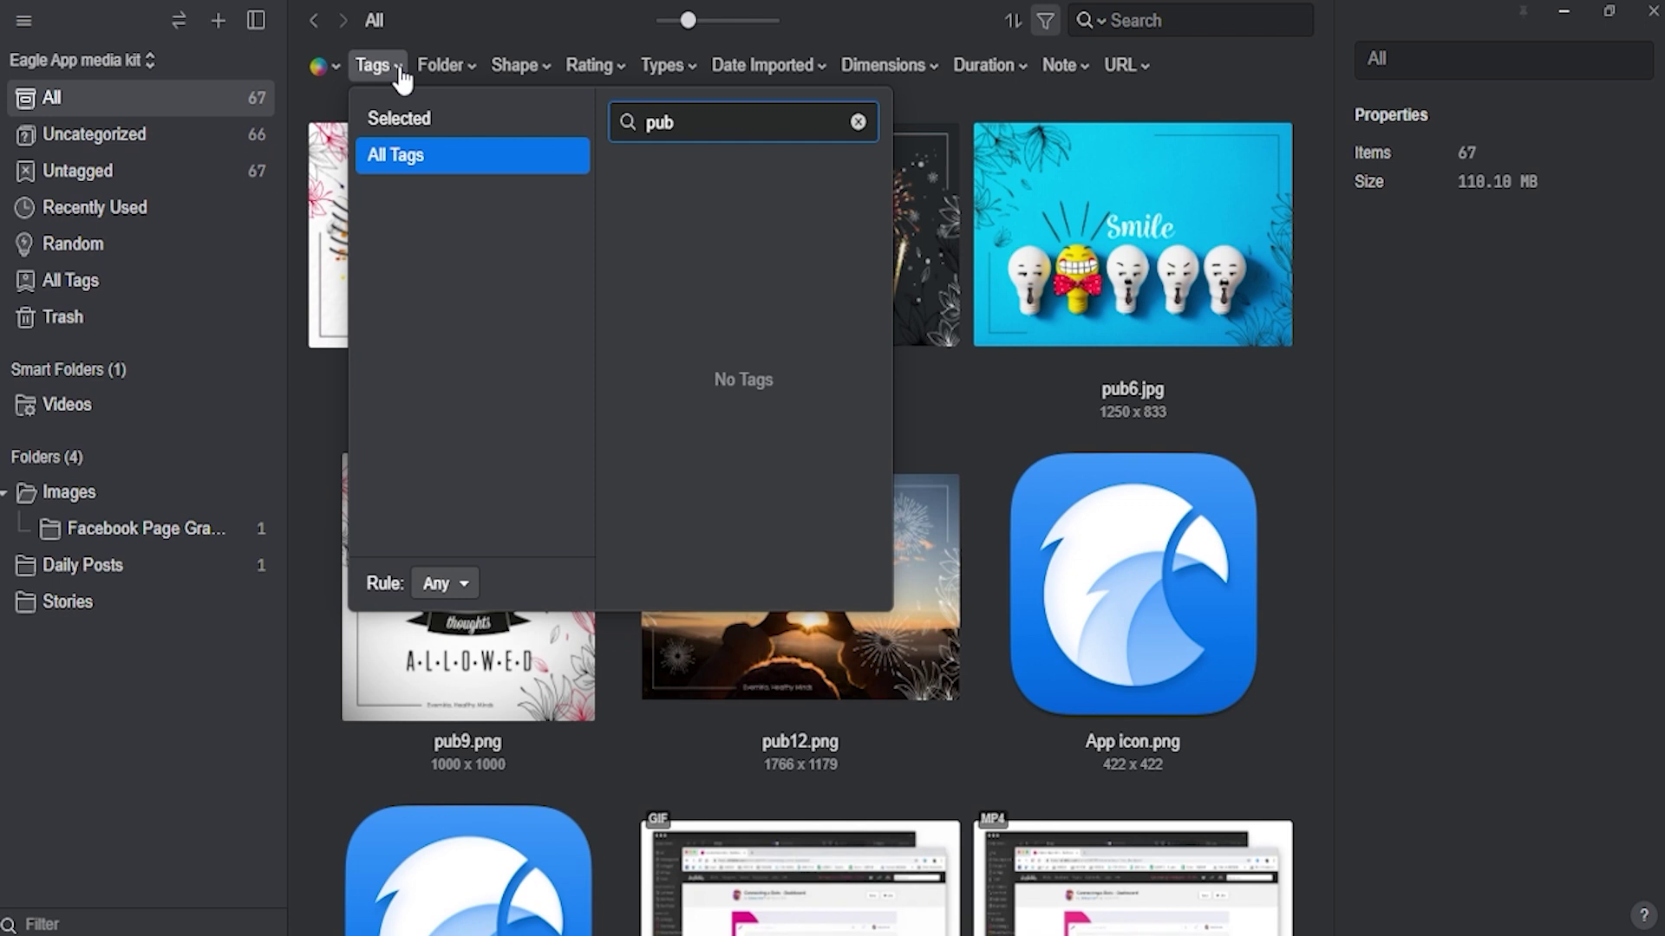
key("BackSpace")
key("BackSpace")
key("BackSpace")
left_click(471, 75)
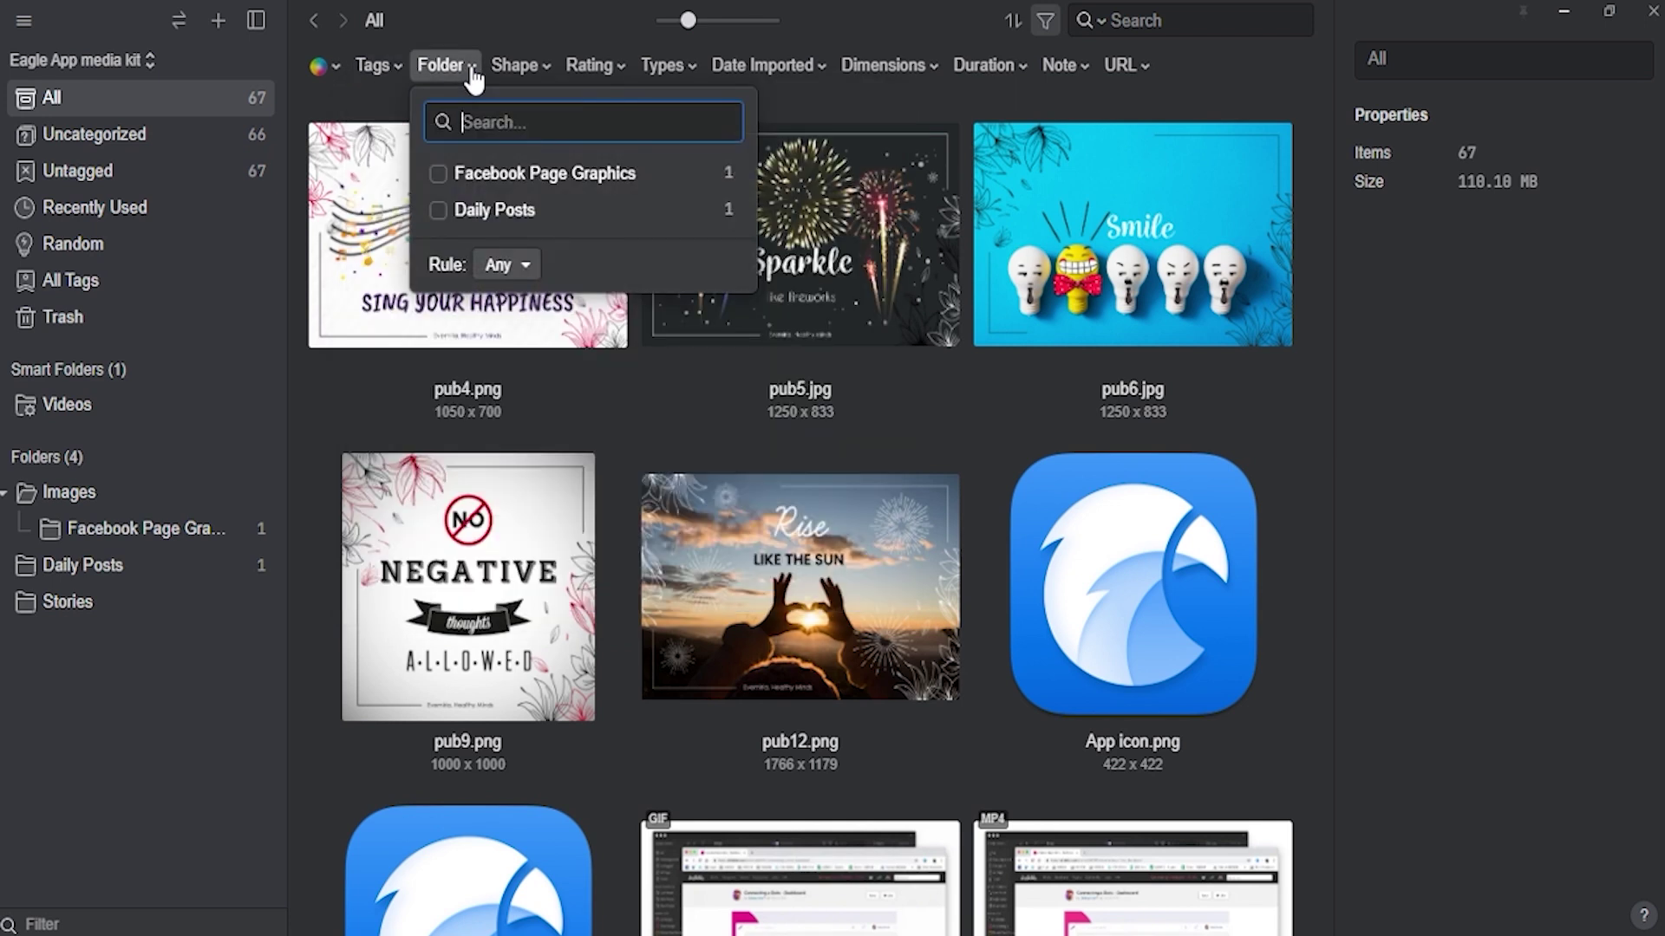
left_click(540, 72)
left_click(621, 76)
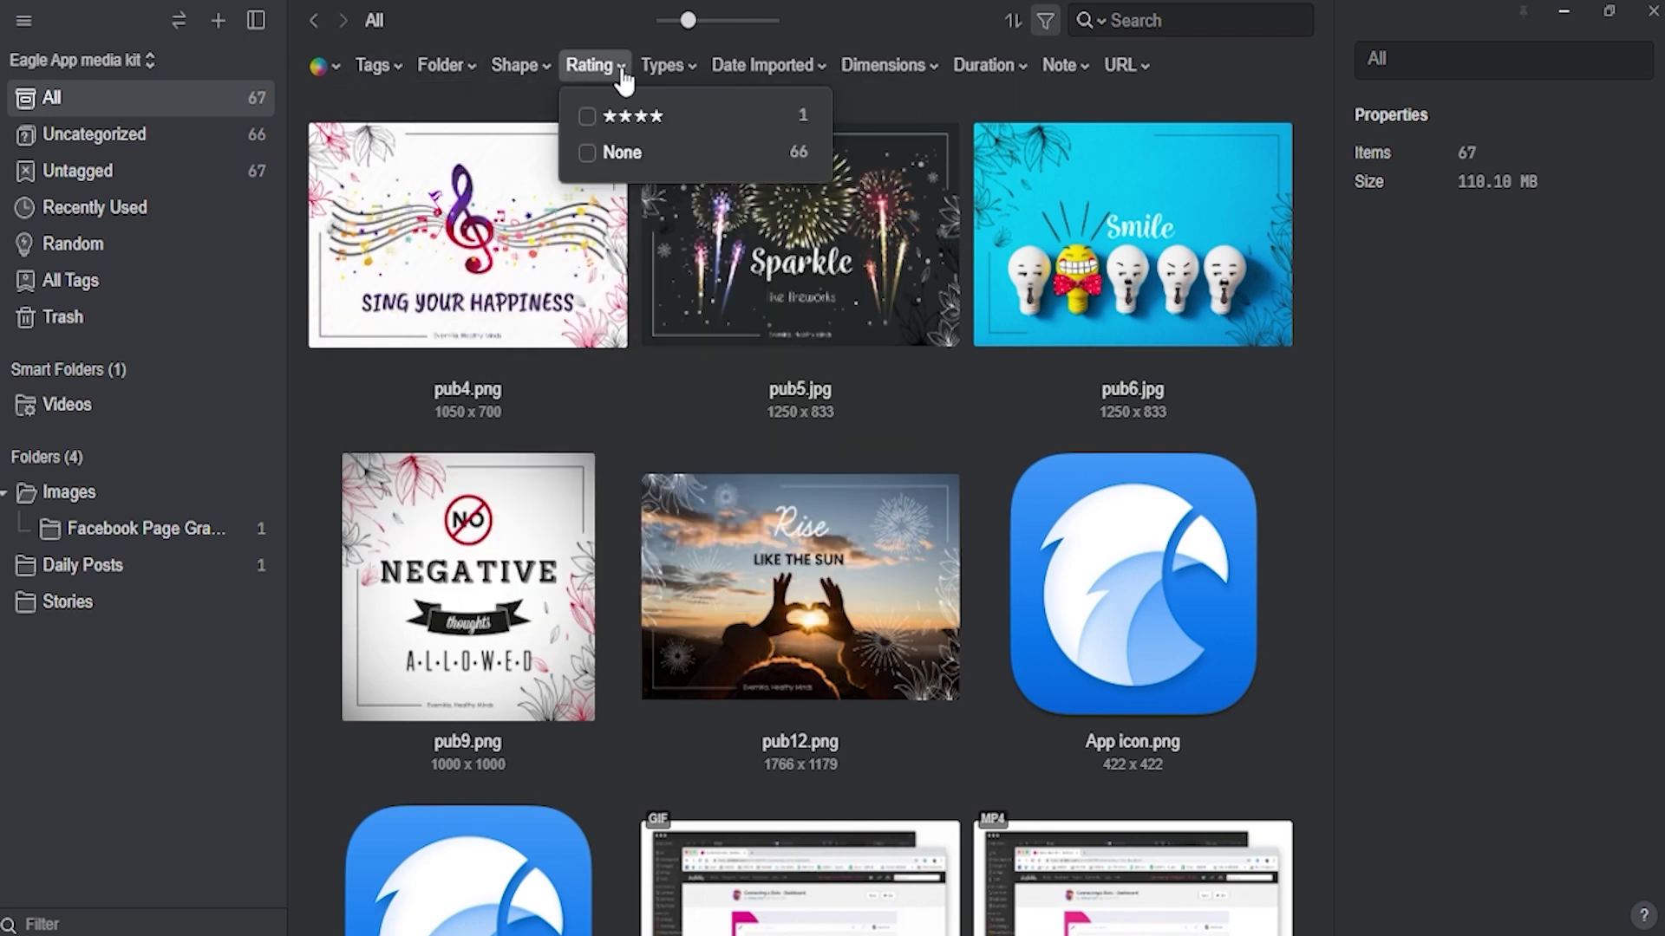
left_click(589, 117)
left_click(646, 57)
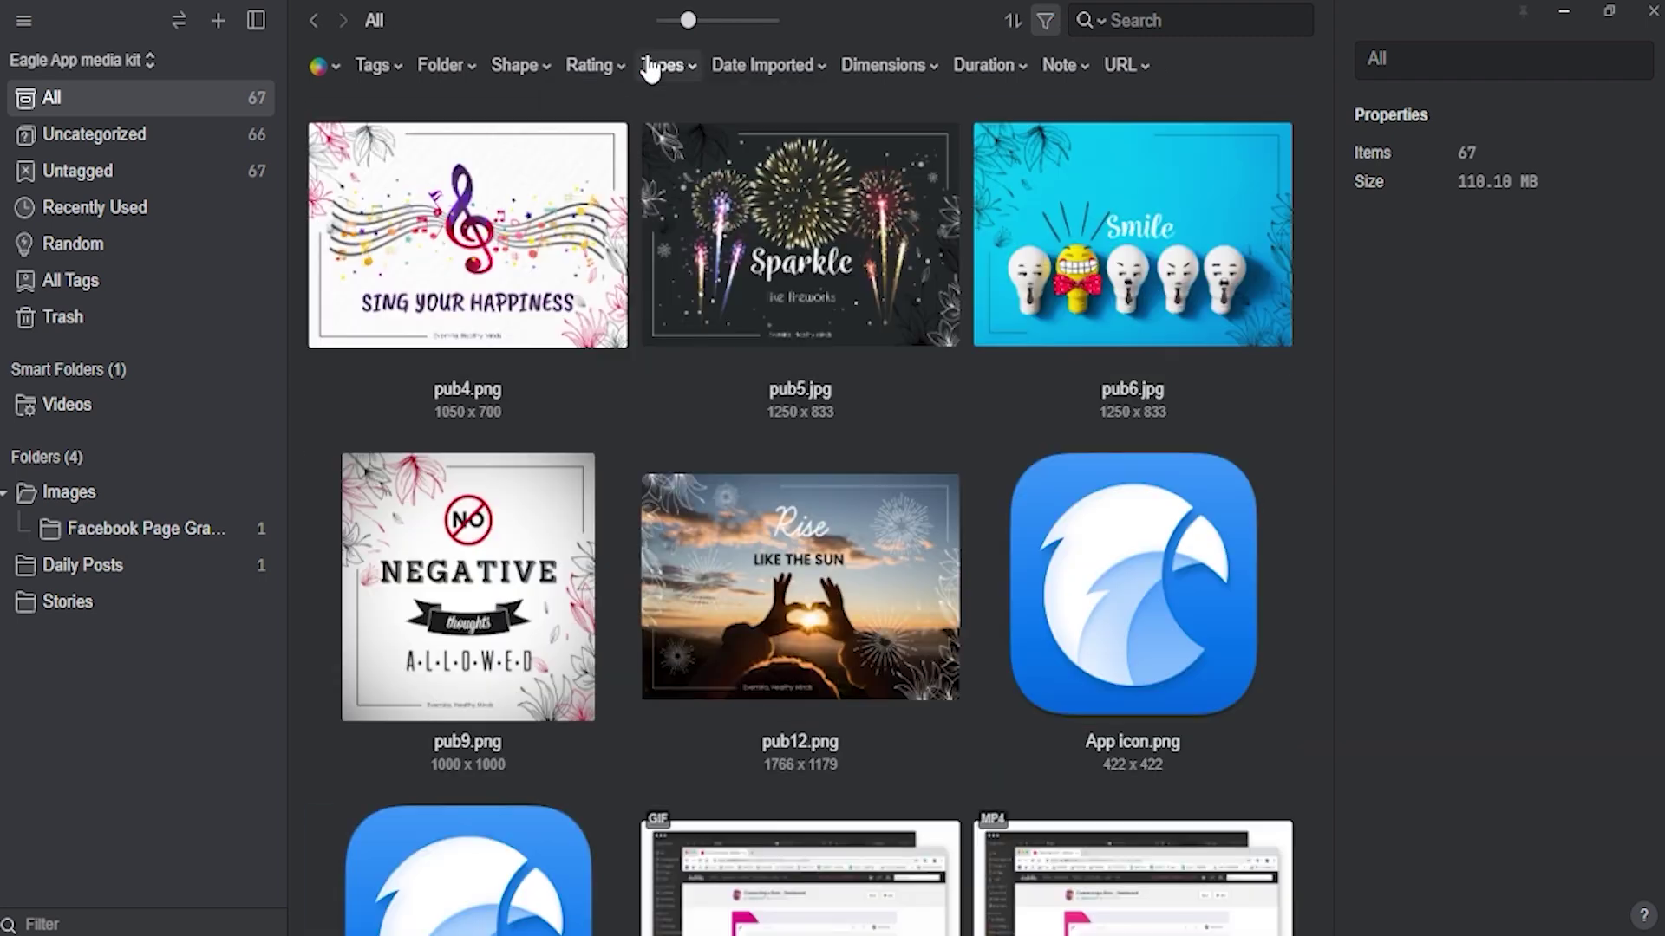
left_click(662, 356)
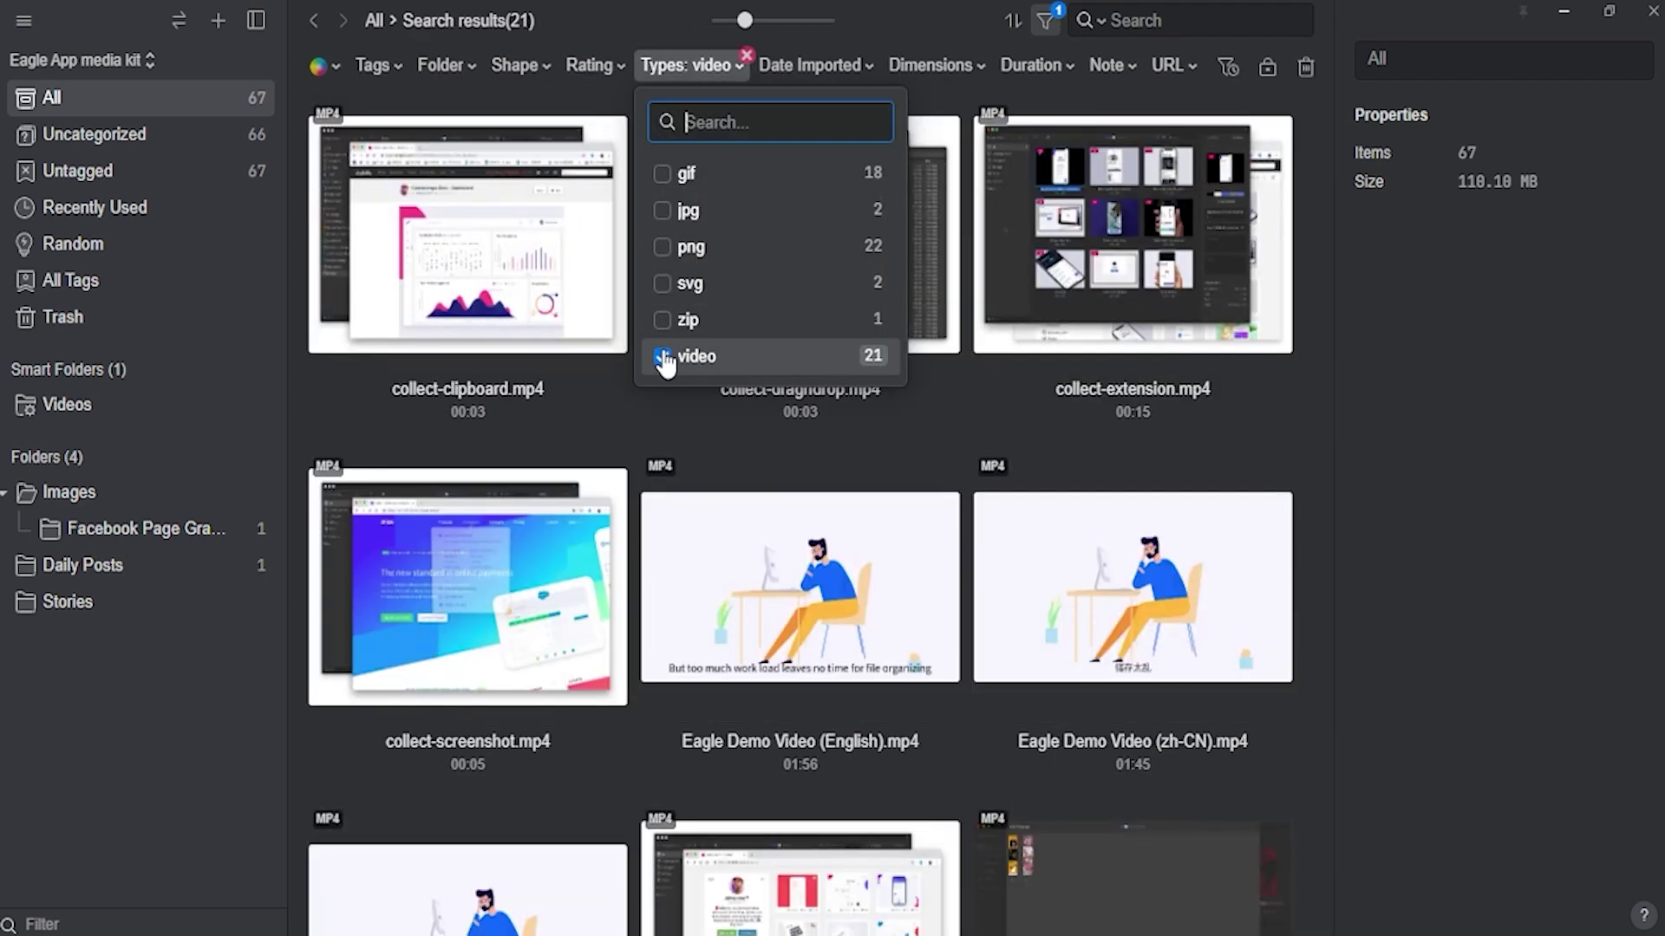
left_click(746, 57)
left_click(824, 78)
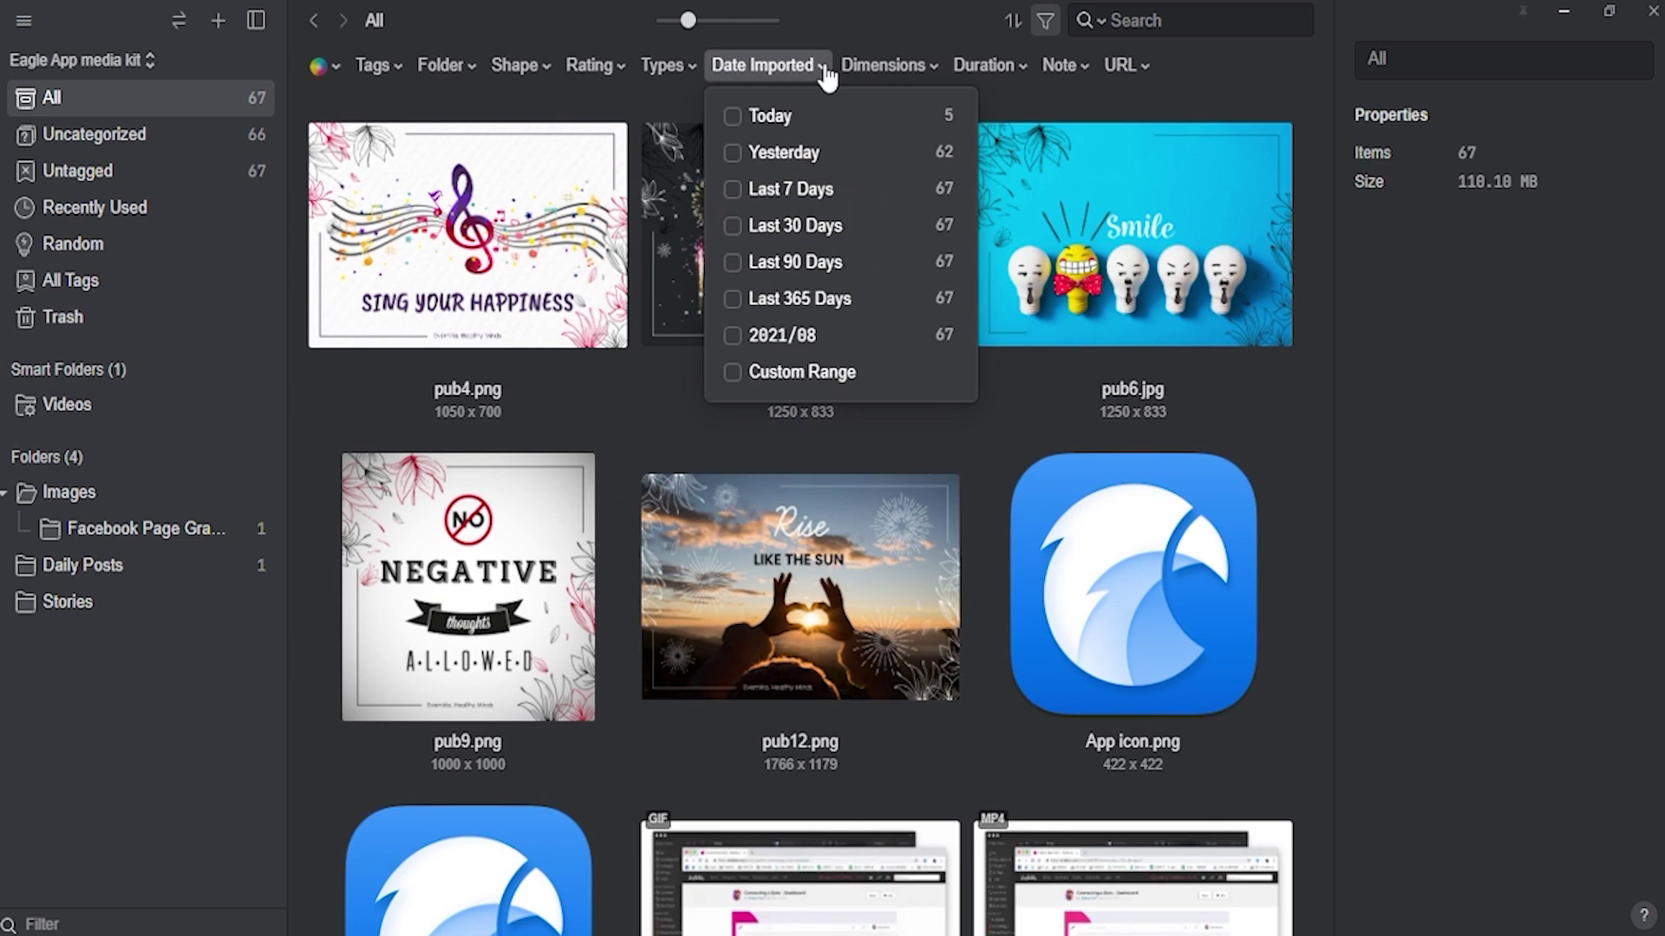
left_click(936, 72)
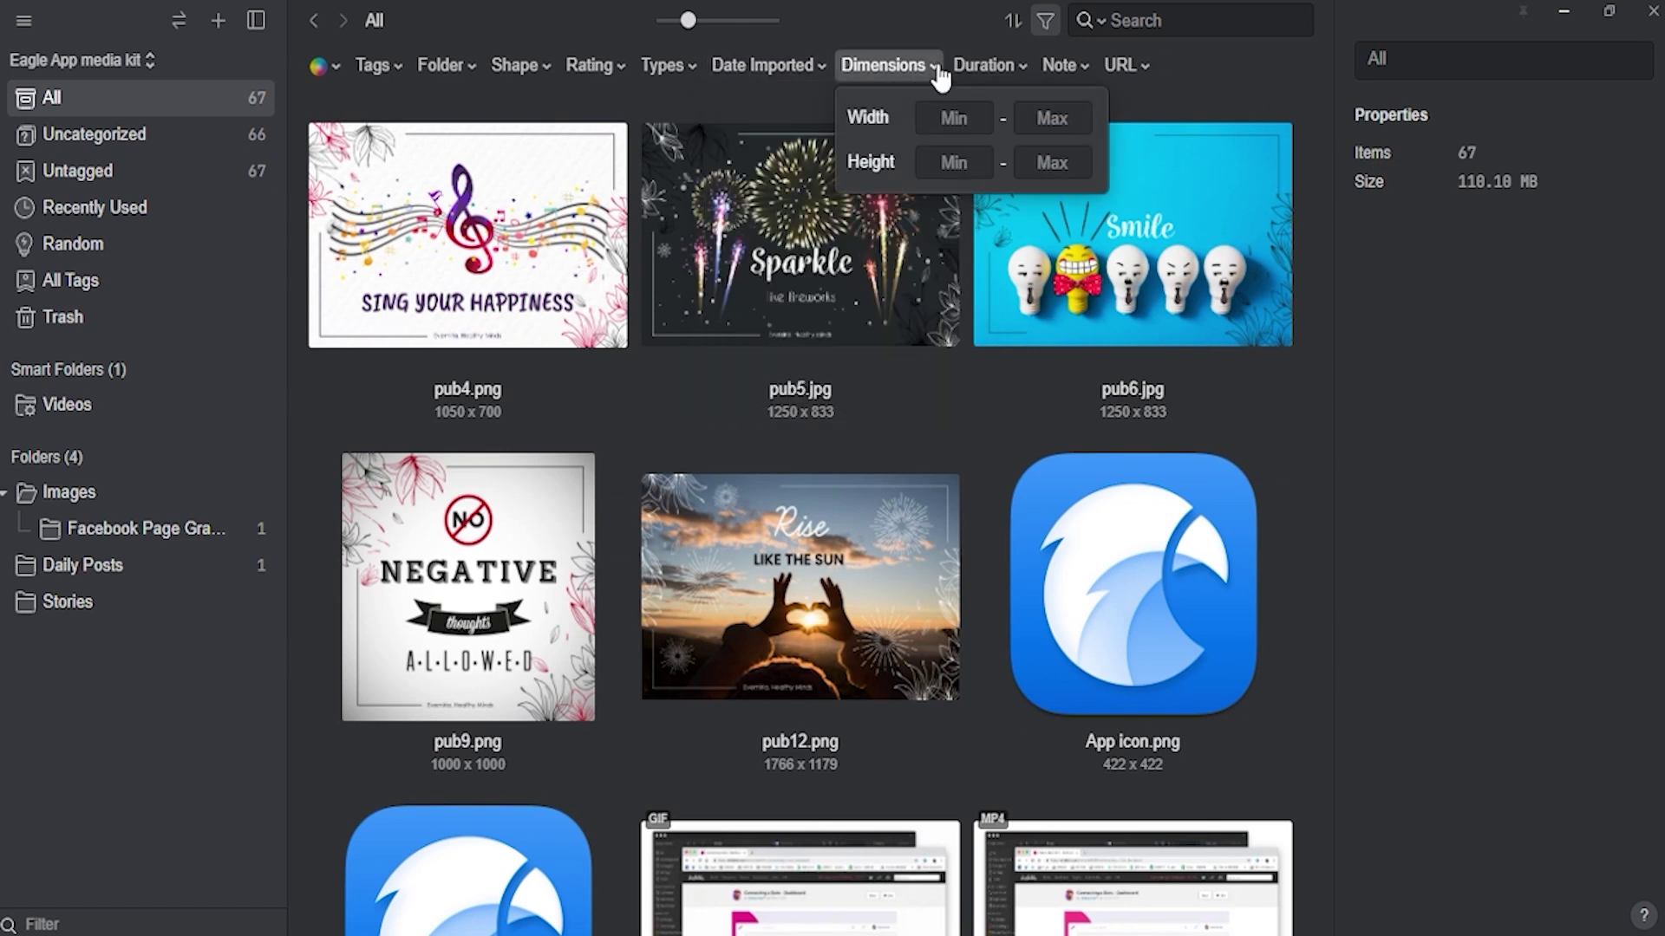
left_click(991, 68)
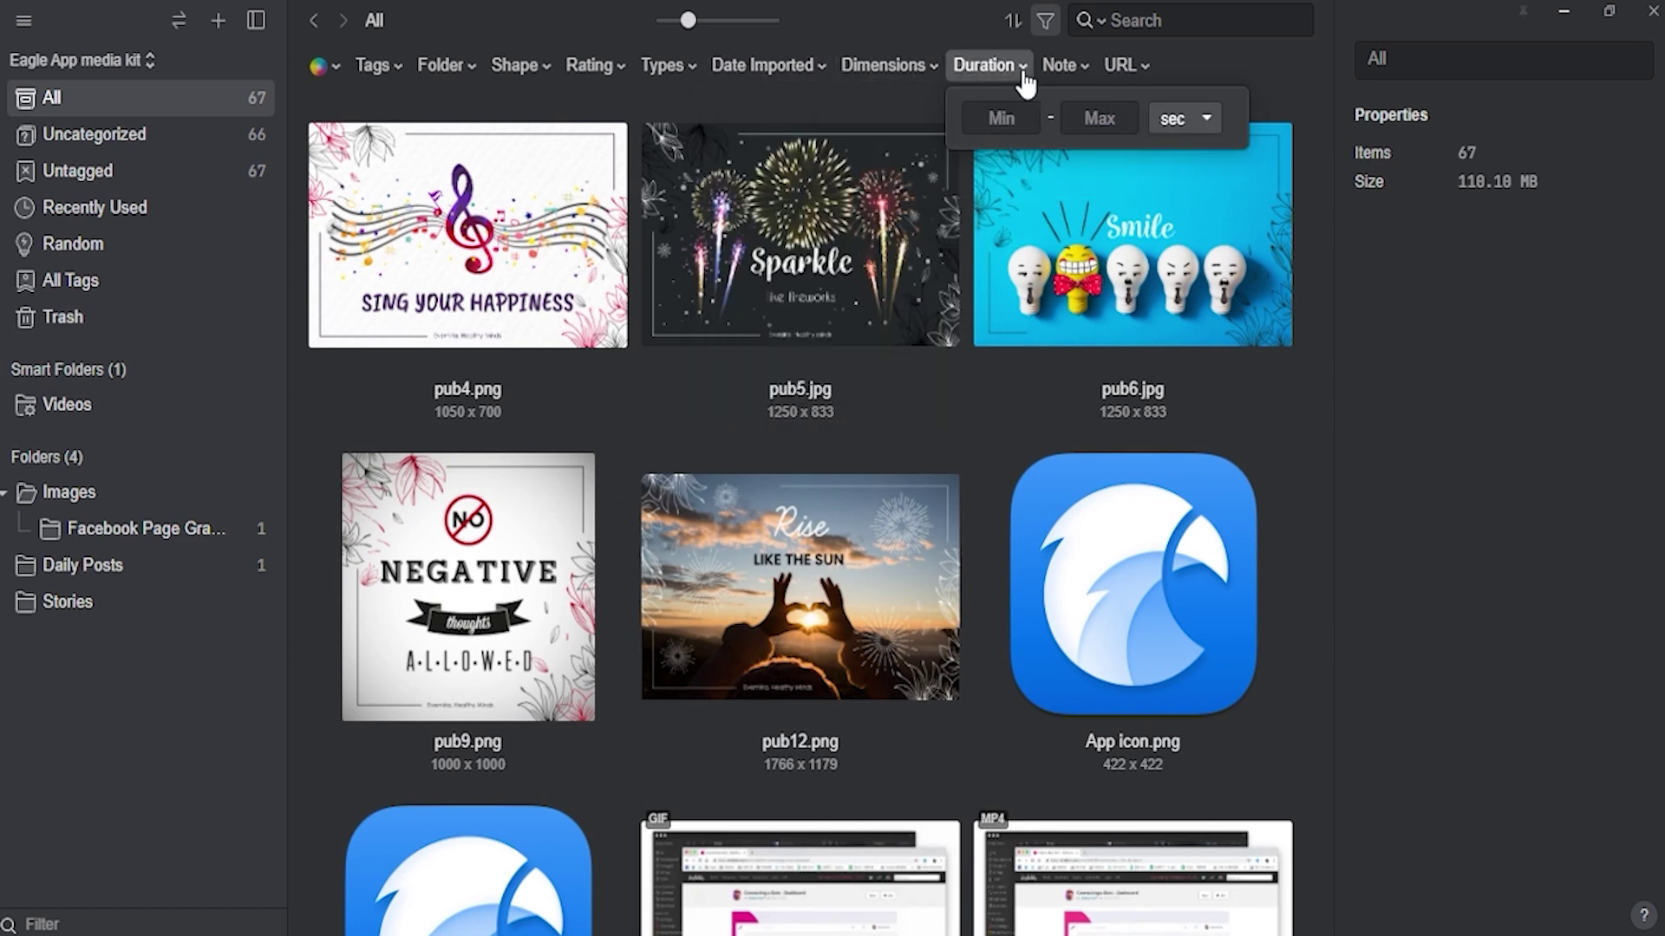
left_click(1090, 79)
left_click(1067, 120)
left_click(1126, 58)
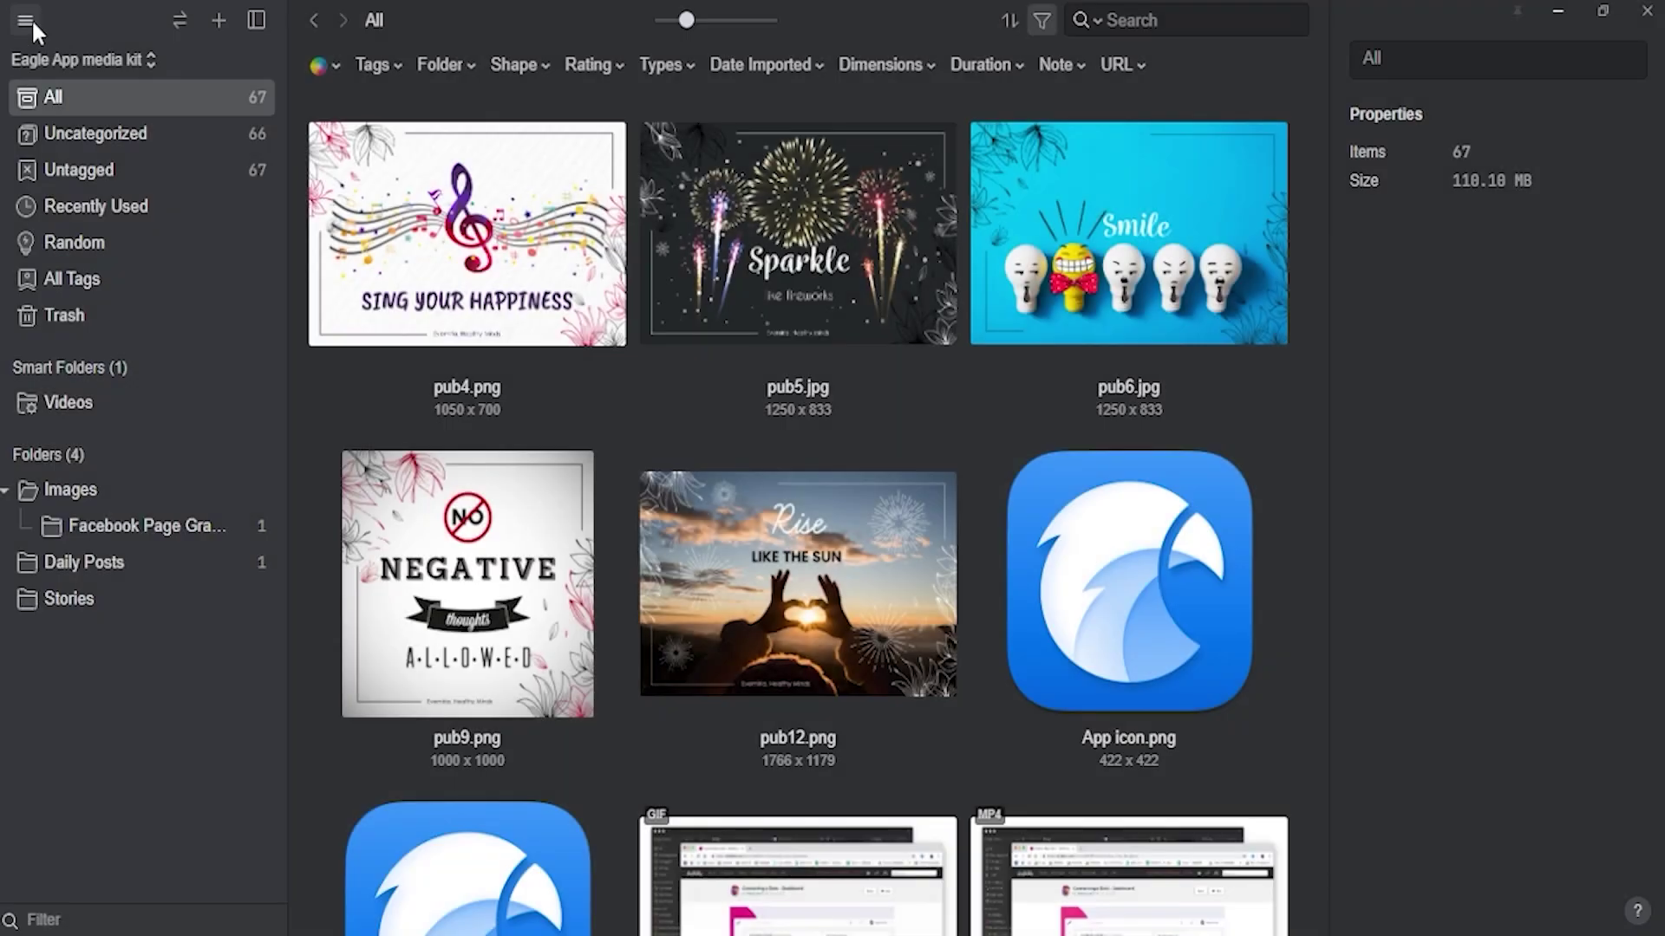
Switch the library from Grid to List layout and back to Grid.
left_click(26, 20)
mouse_move(379, 174)
left_click(496, 357)
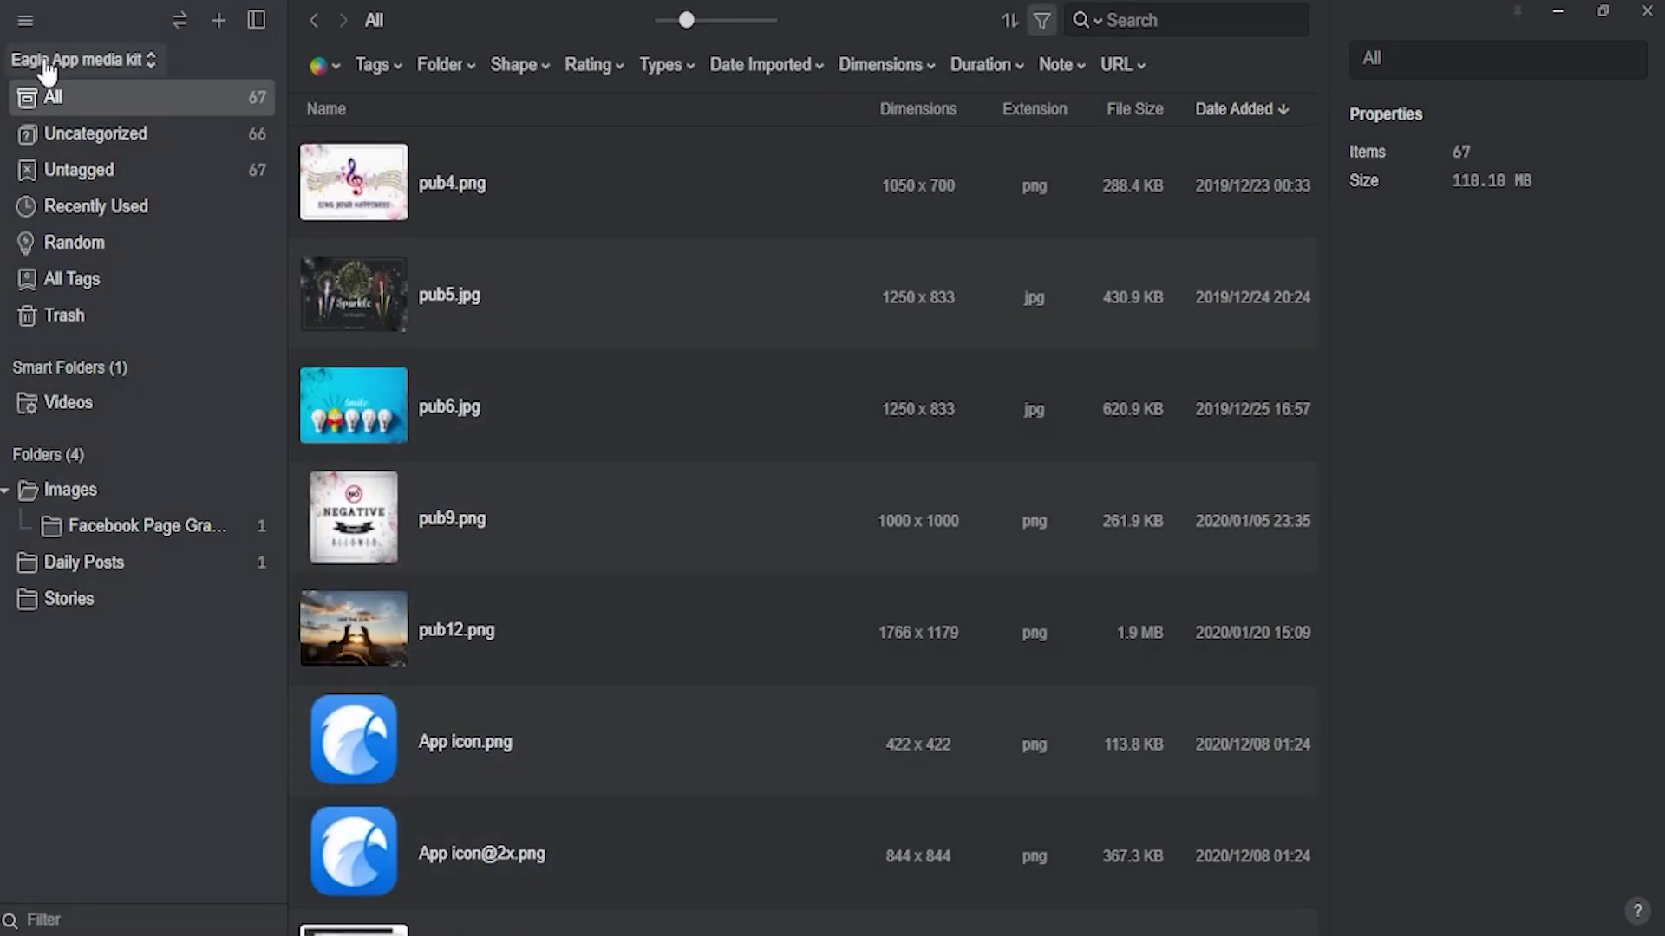
left_click(26, 20)
mouse_move(87, 155)
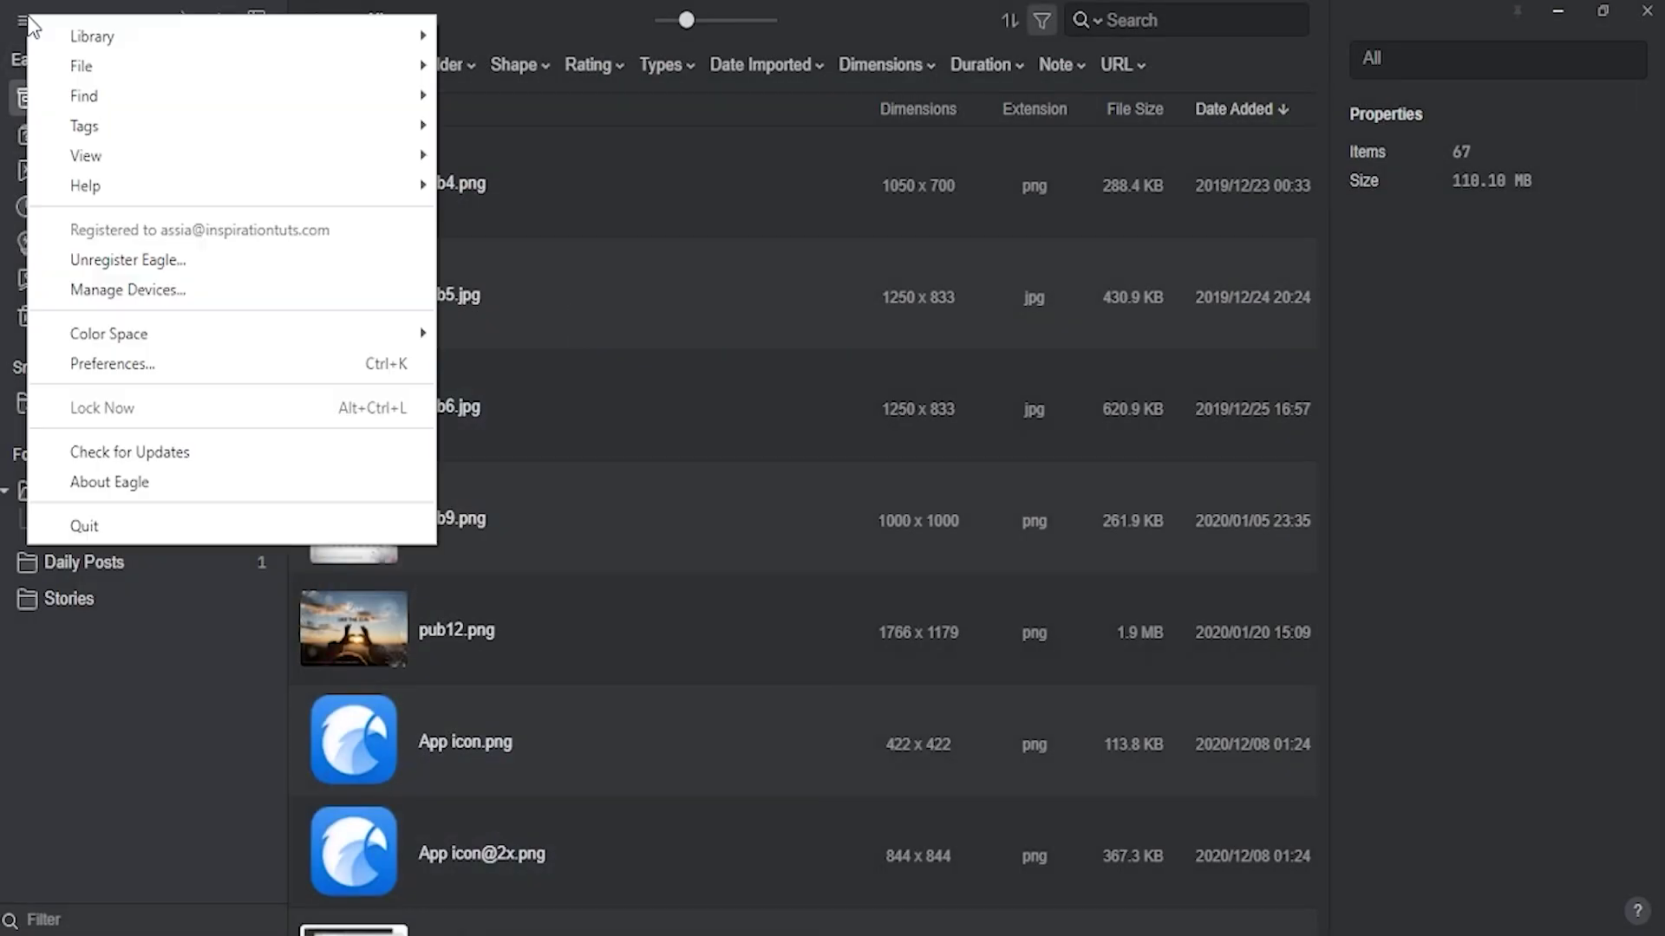
left_click(491, 334)
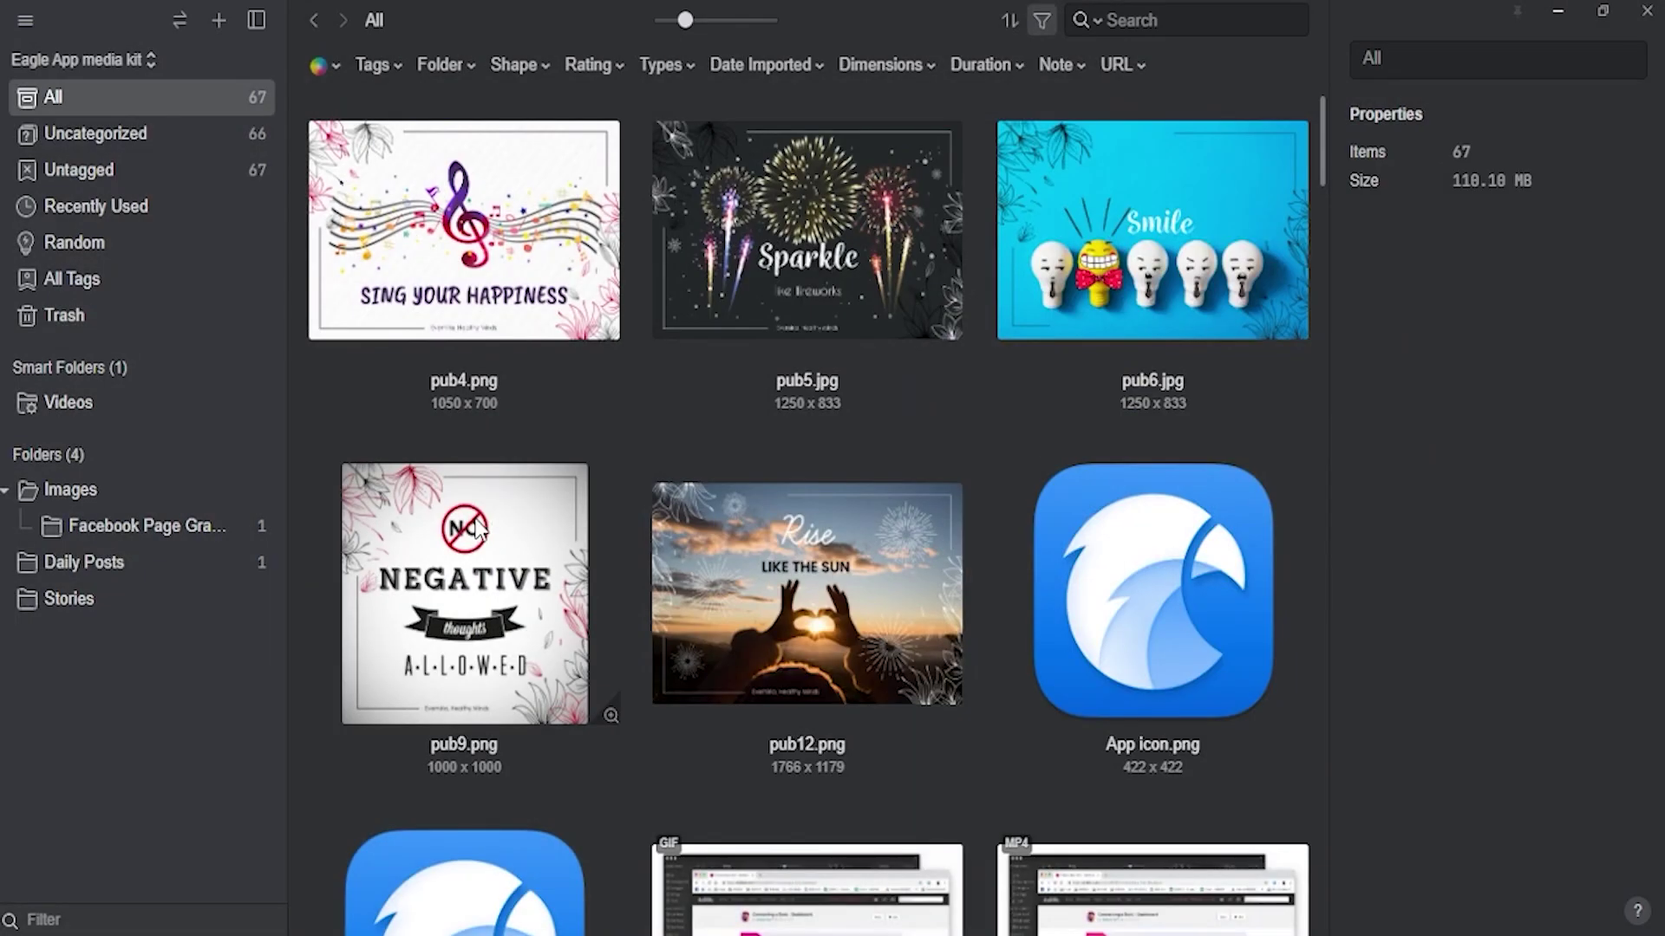
scroll(1322, 843, "down", 4)
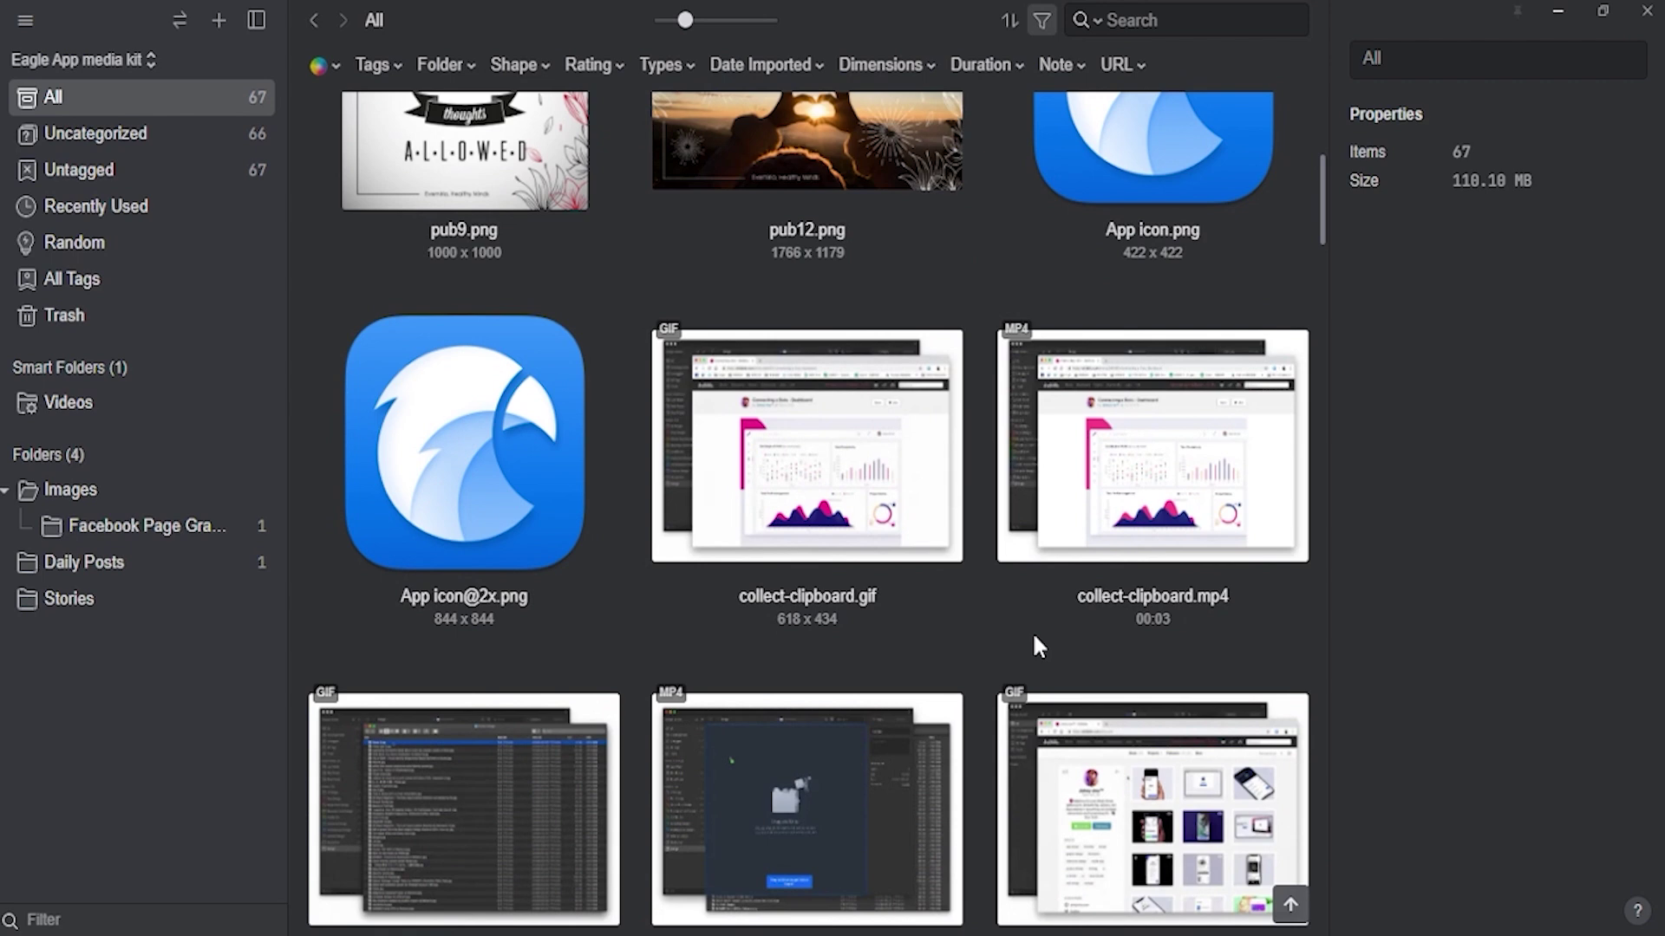
scroll(1035, 647, "down", 4)
scroll(1034, 647, "down", 5)
scroll(1034, 646, "down", 4)
scroll(1035, 647, "down", 3)
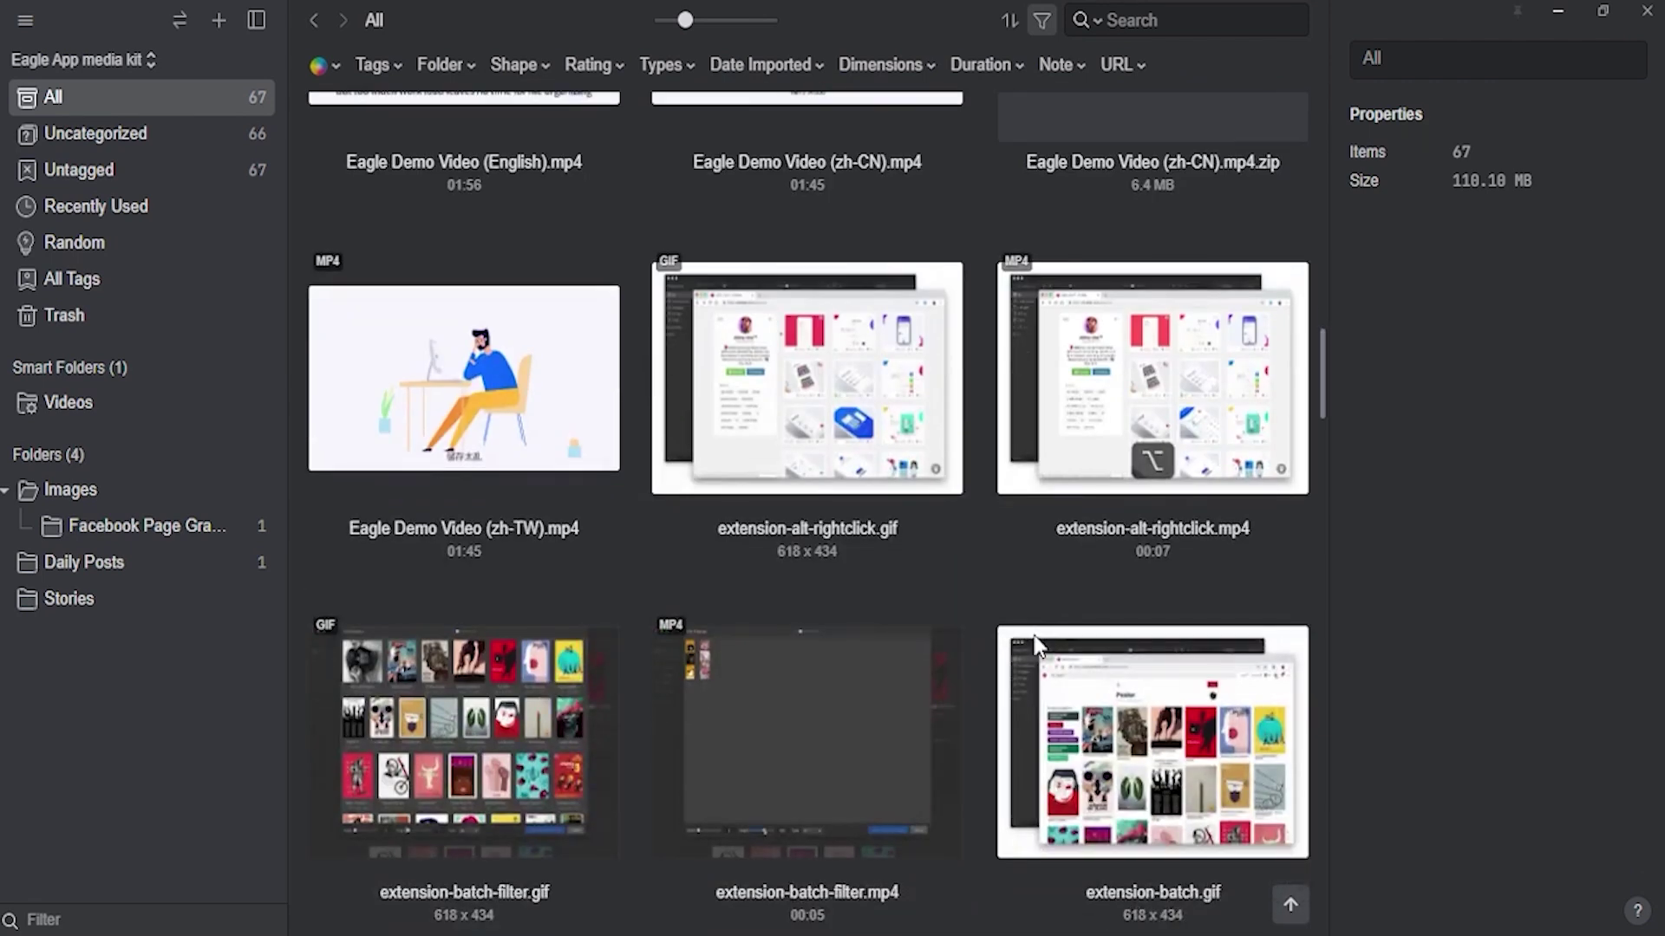
scroll(1037, 645, "down", 3)
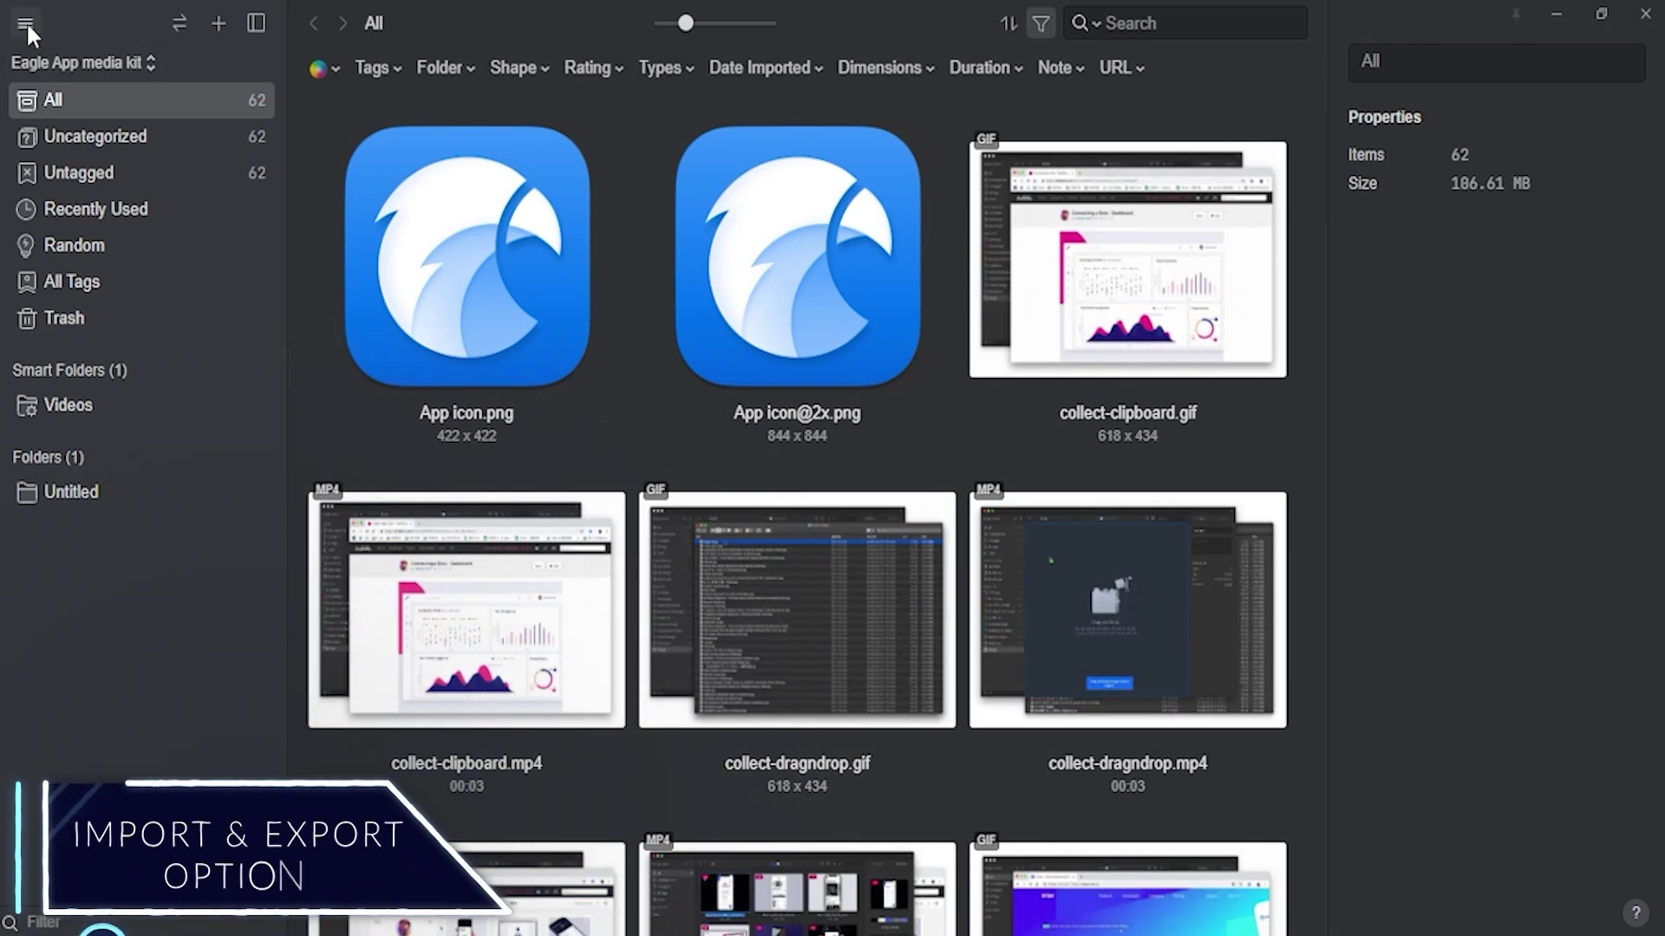
Review the File import options, including Eagle package import and Auto-Import preferences.
left_click(24, 20)
mouse_move(563, 205)
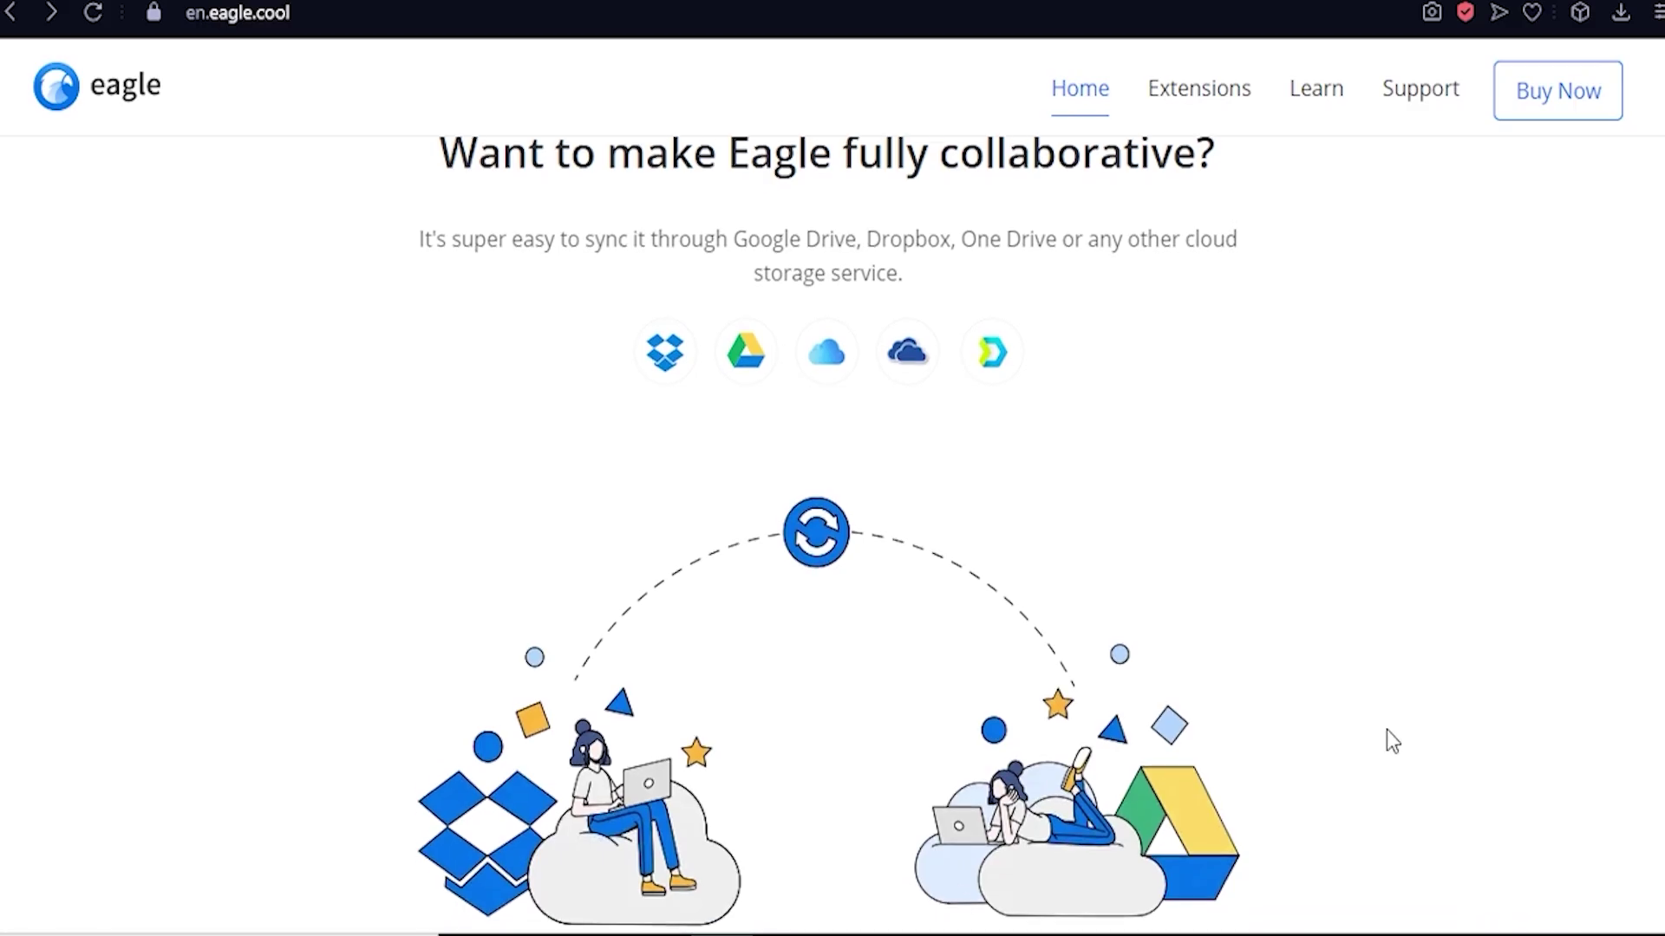
scroll(1387, 730, "down", 1)
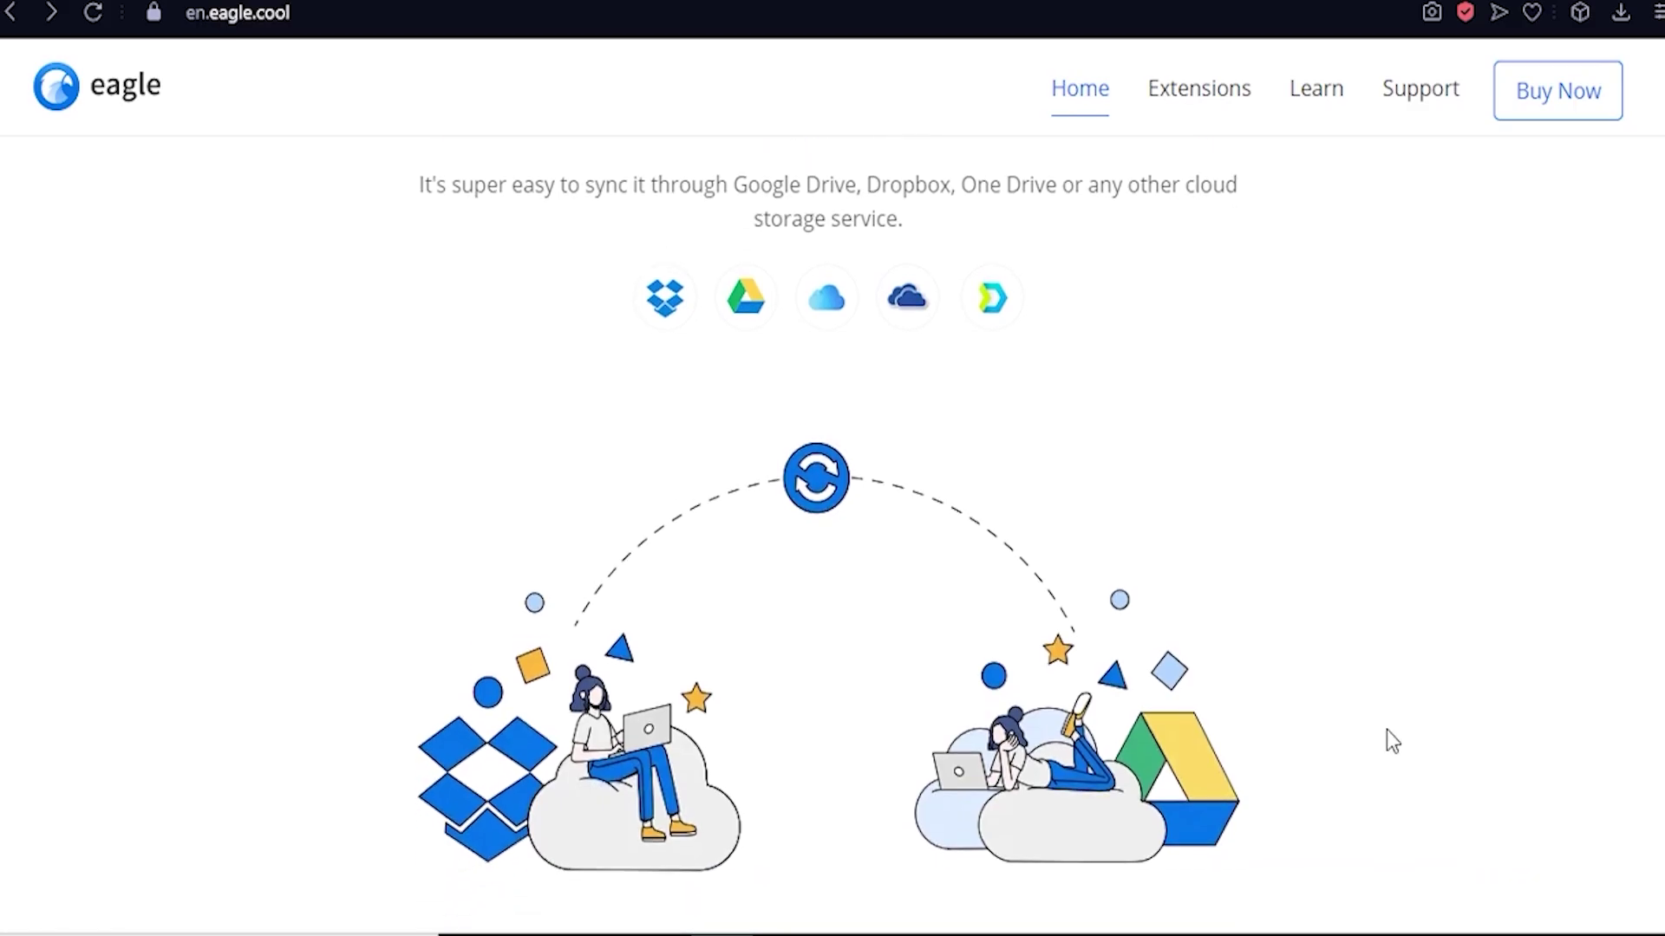
scroll(1387, 730, "down", 1)
scroll(1387, 730, "down", 1)
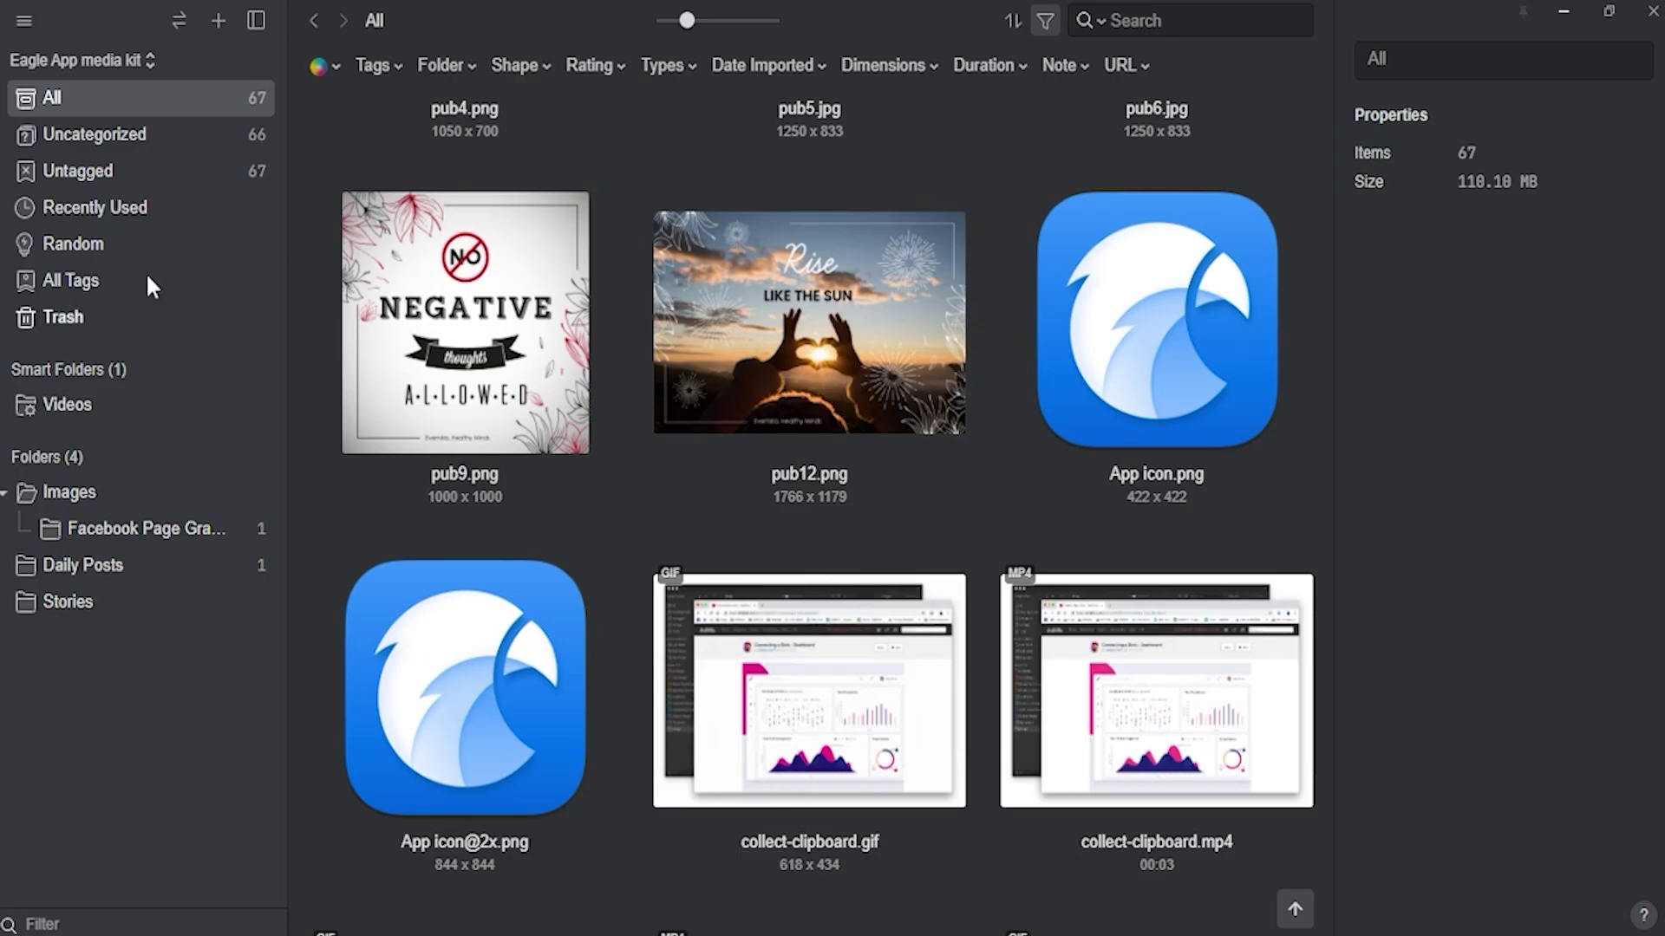
left_click(21, 20)
mouse_move(234, 68)
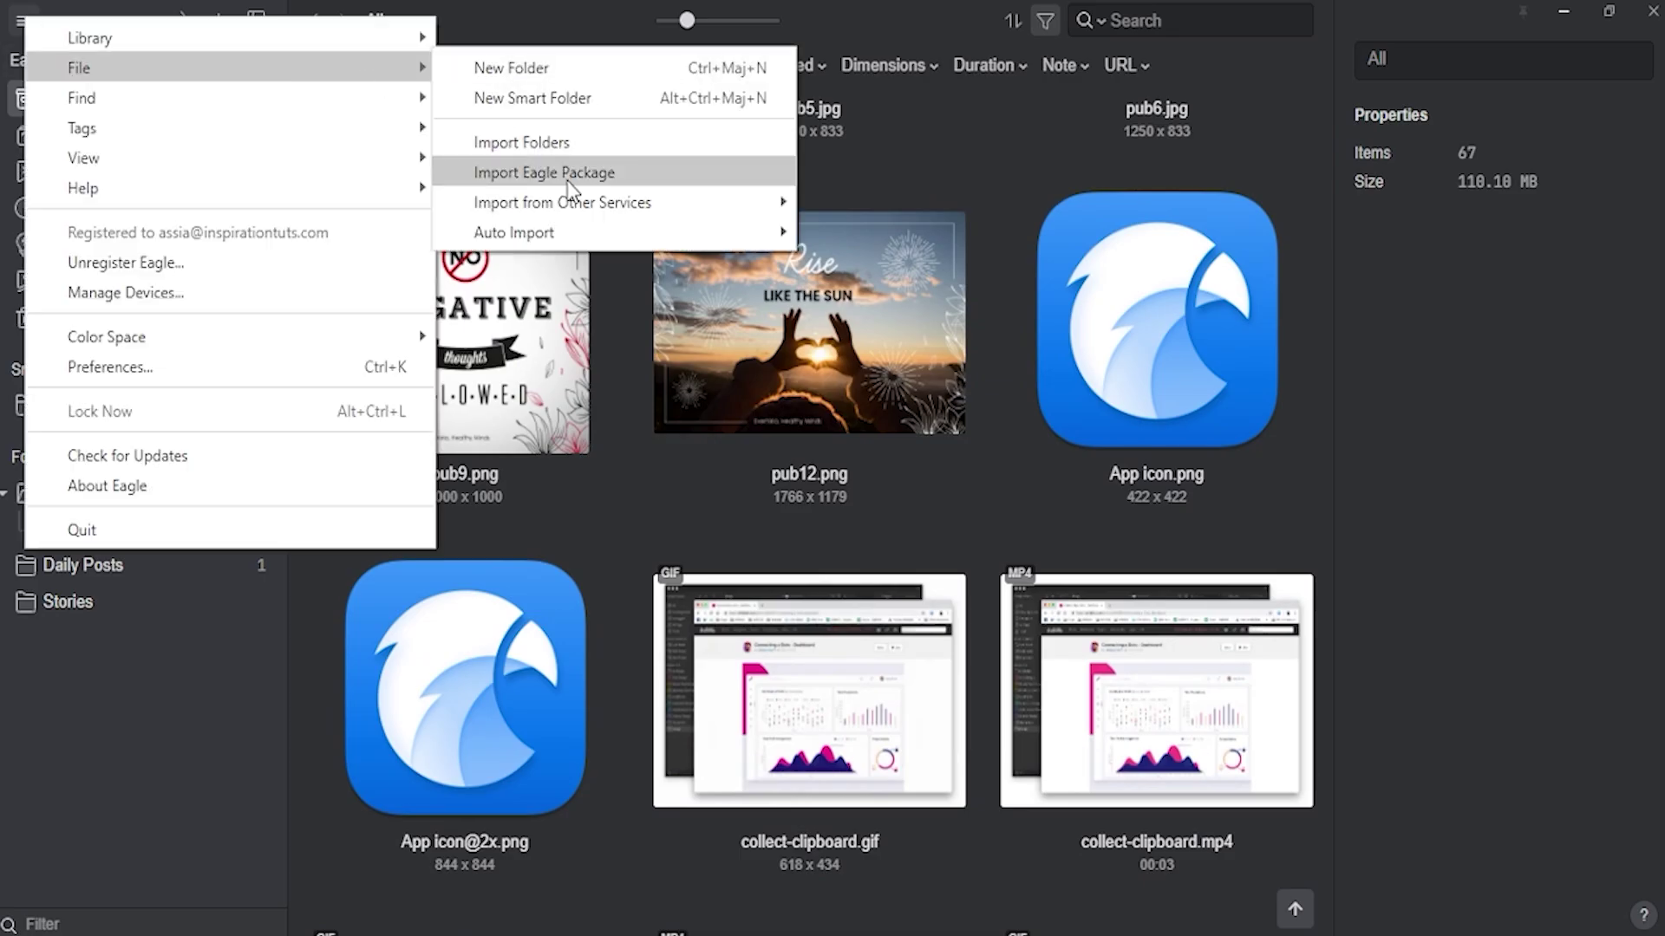
left_click(544, 172)
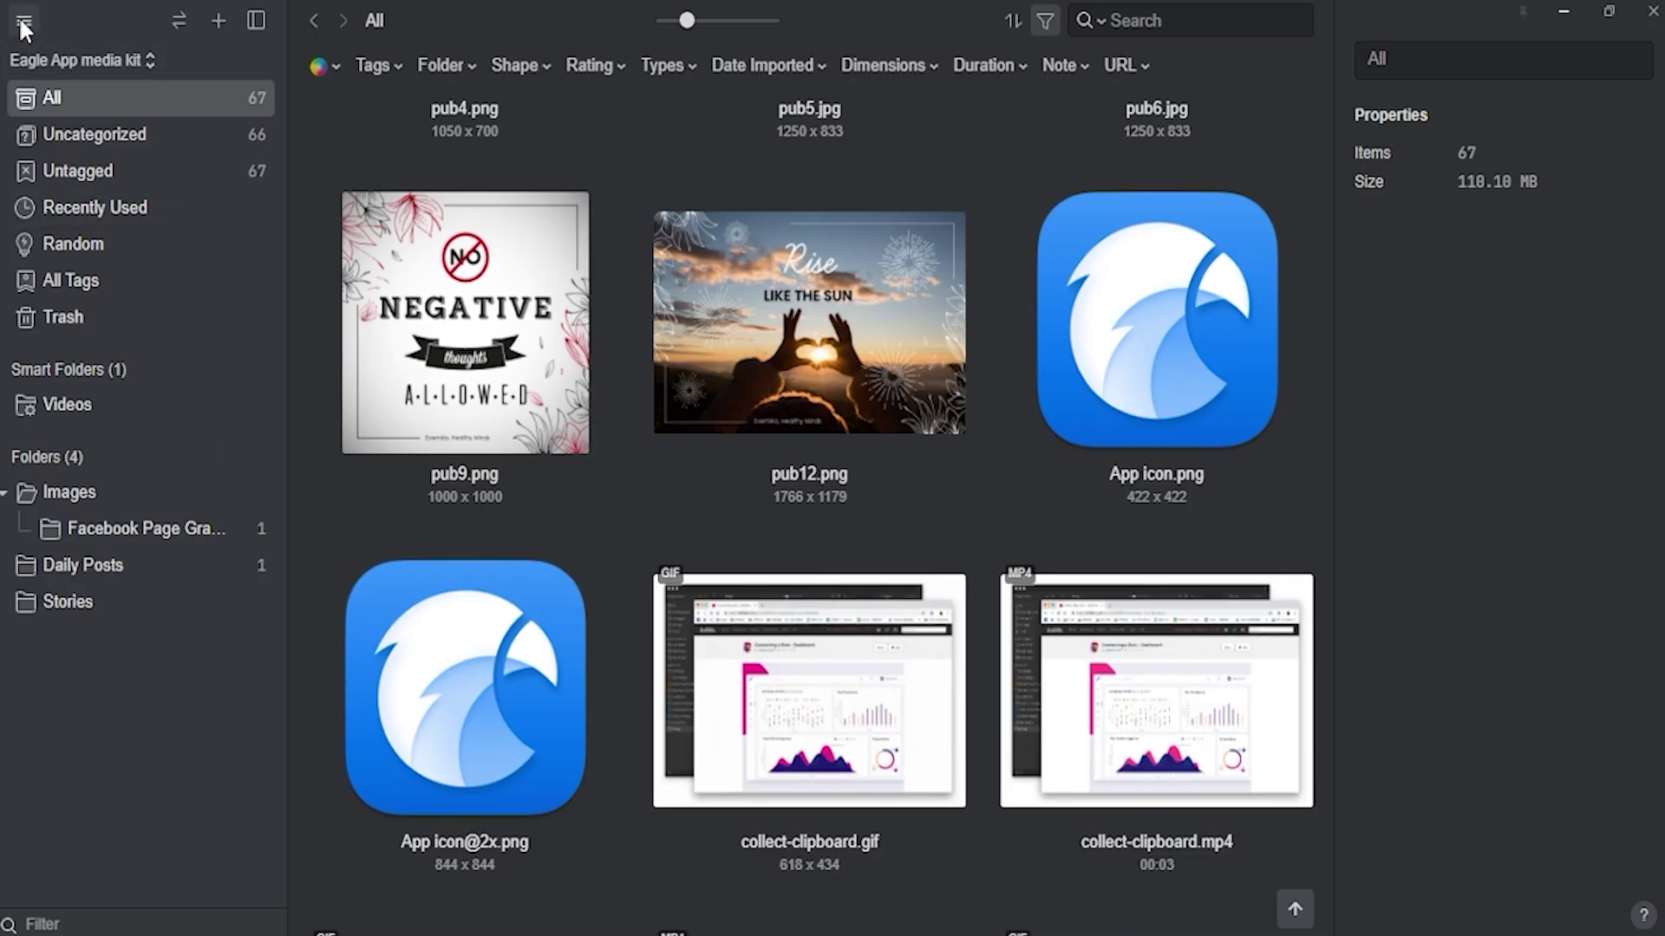
left_click(24, 20)
mouse_move(83, 97)
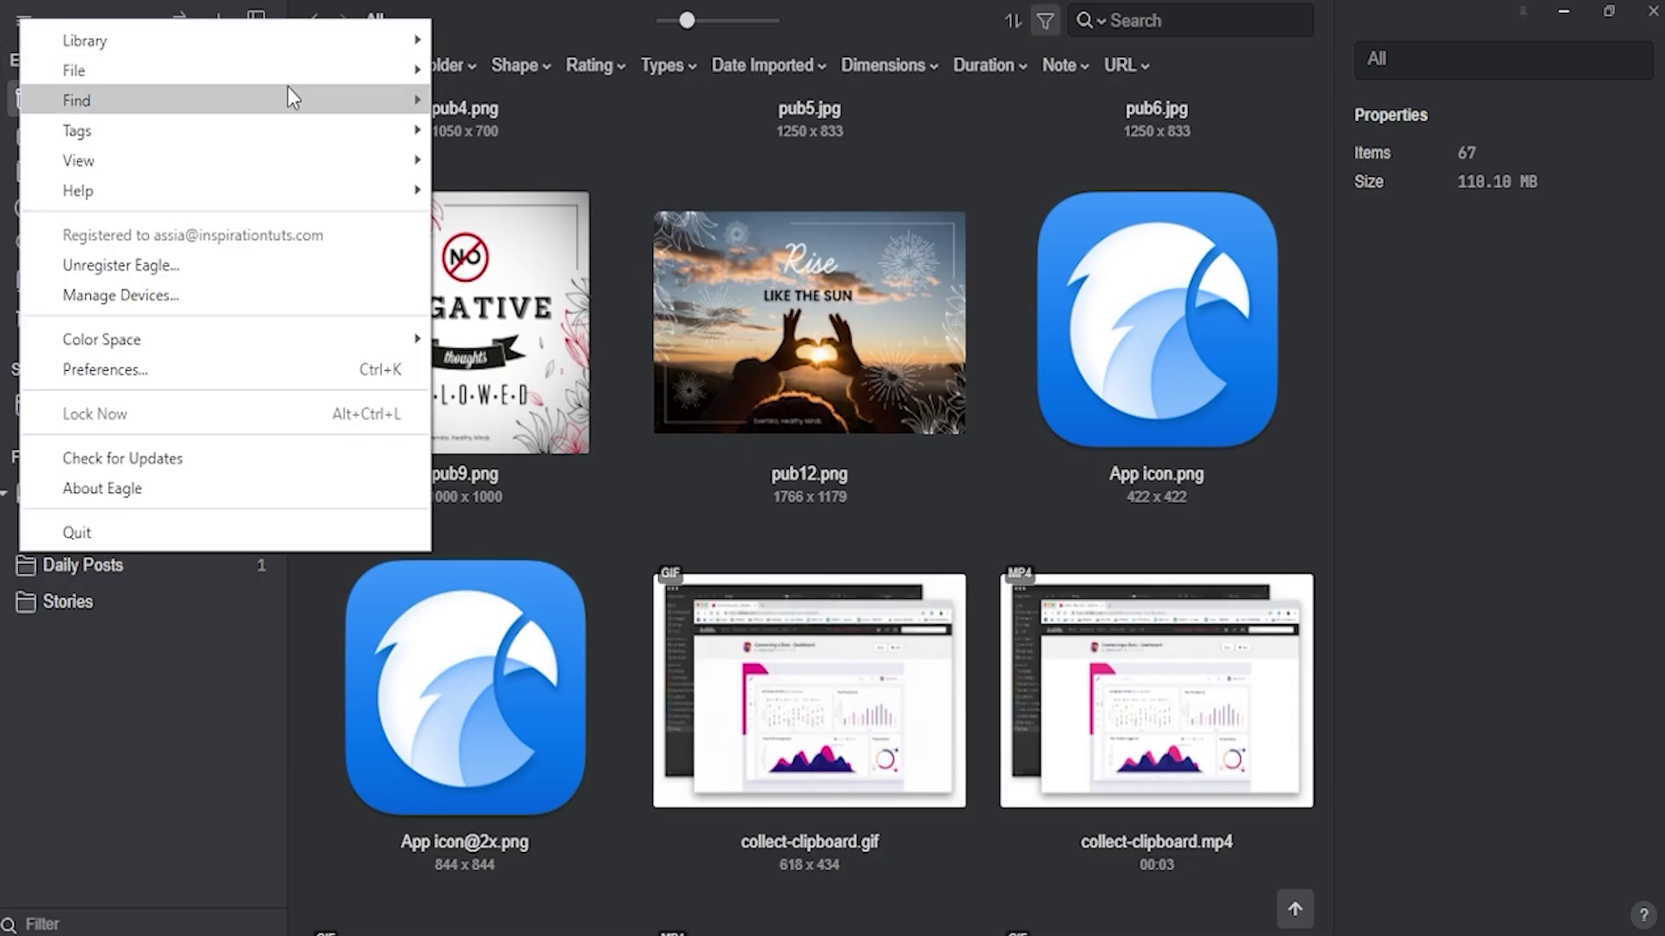
left_click(852, 232)
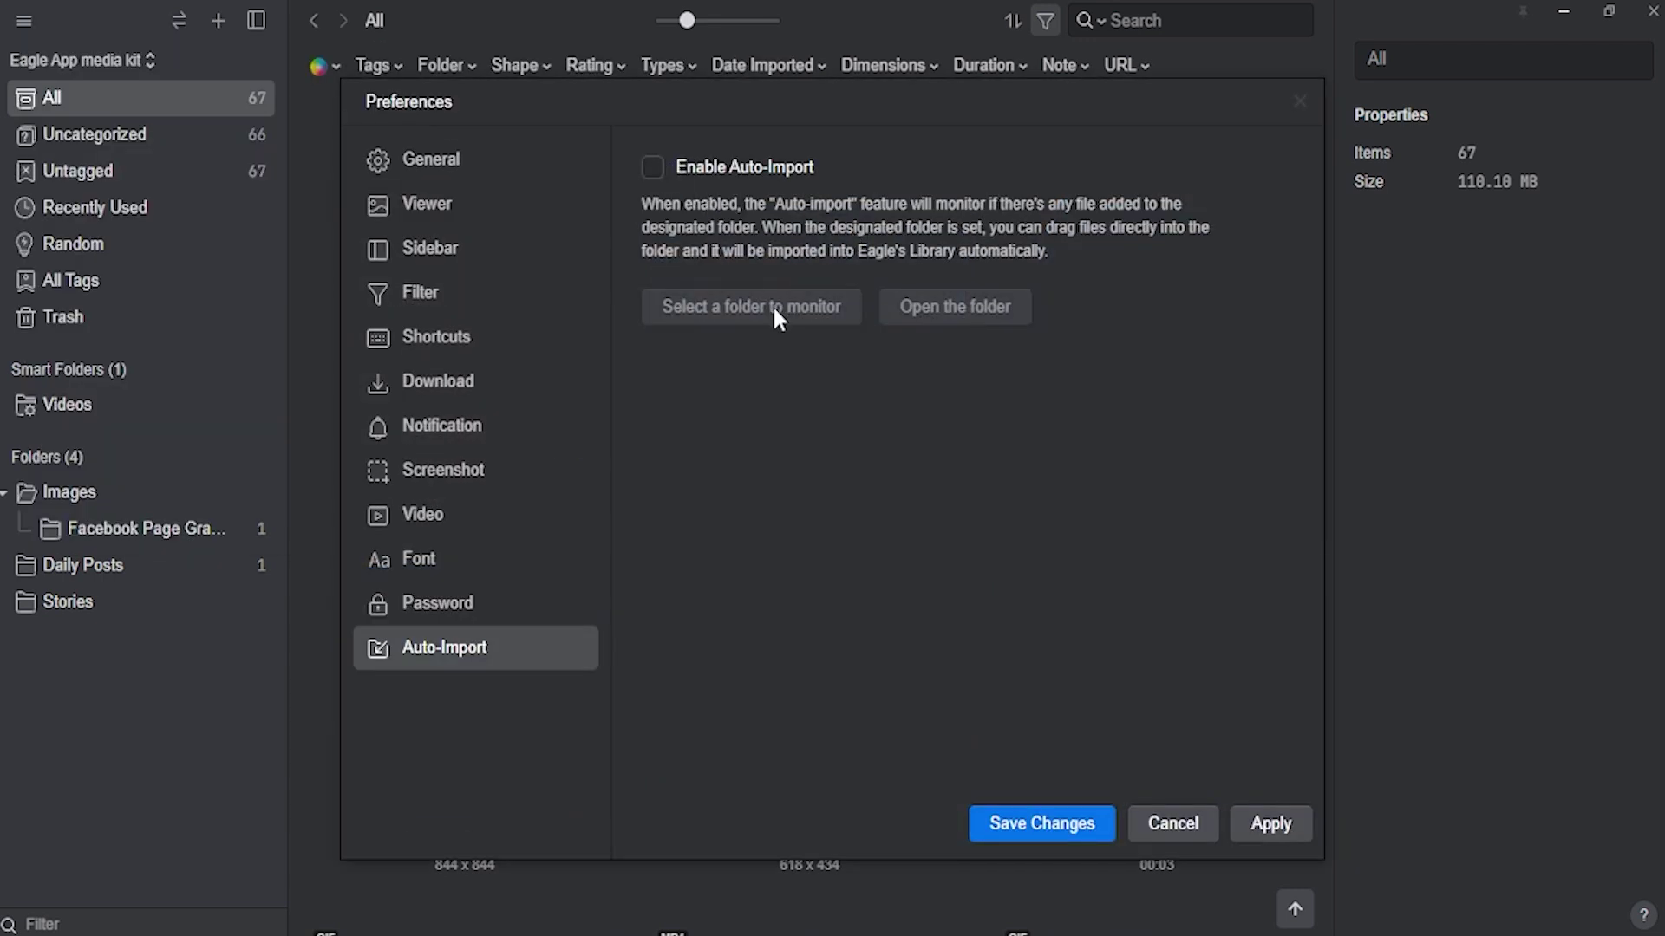
Cancel preferences and choose Export in Specified Format/Dimension for the six selected images.
left_click(1177, 818)
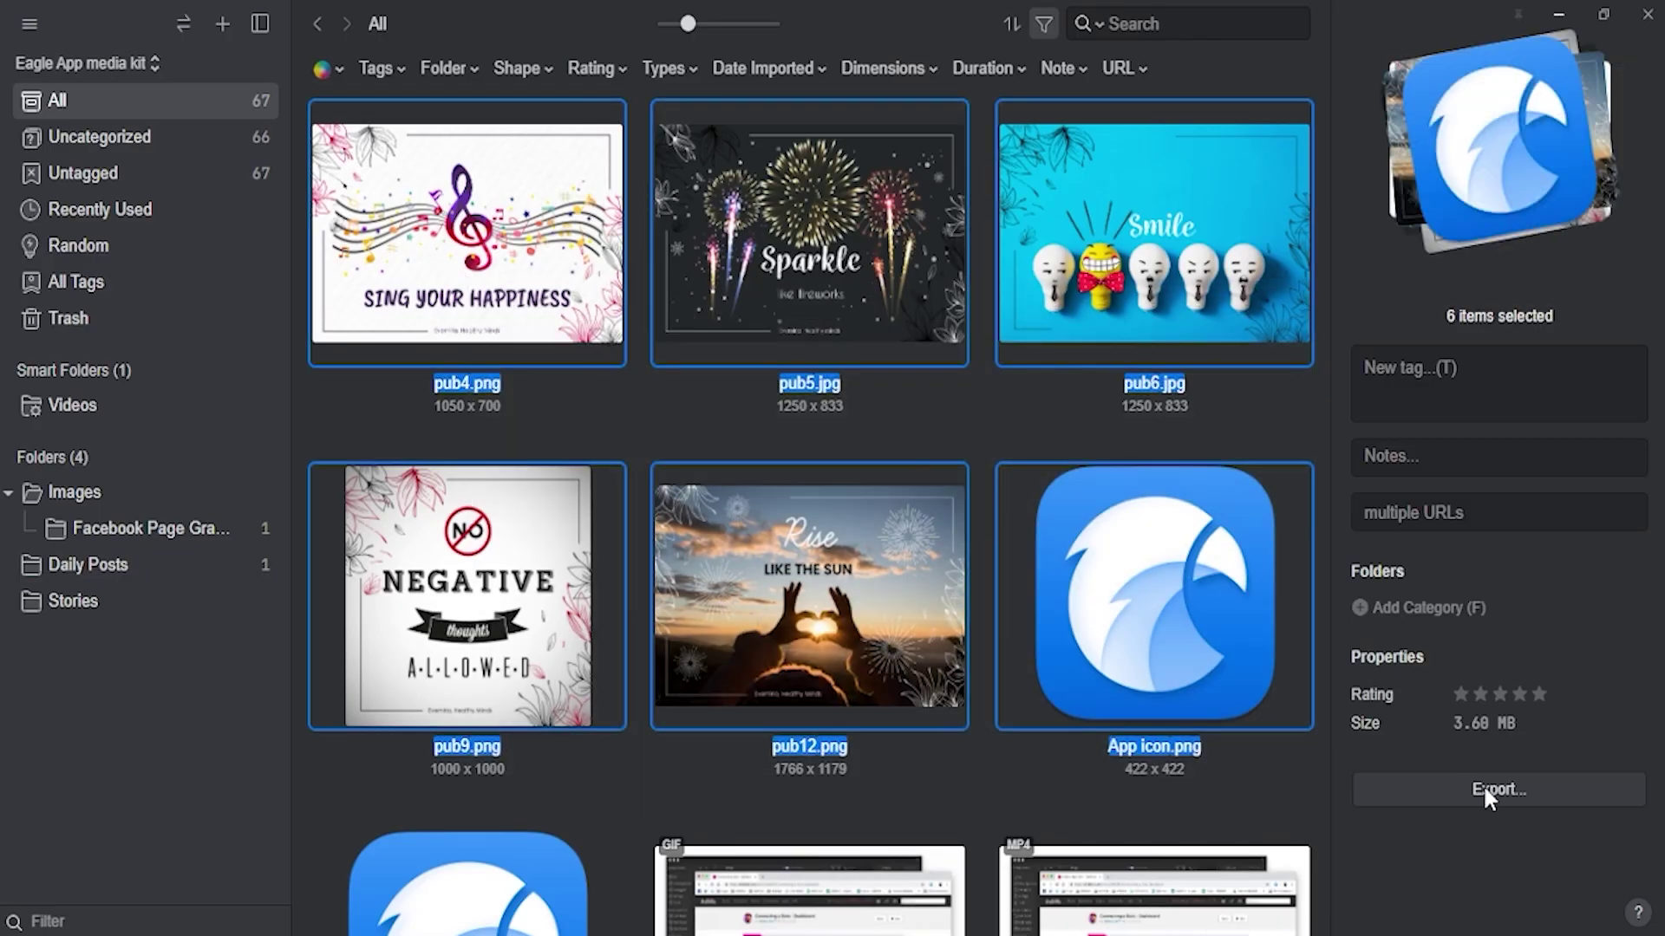
left_click(1482, 793)
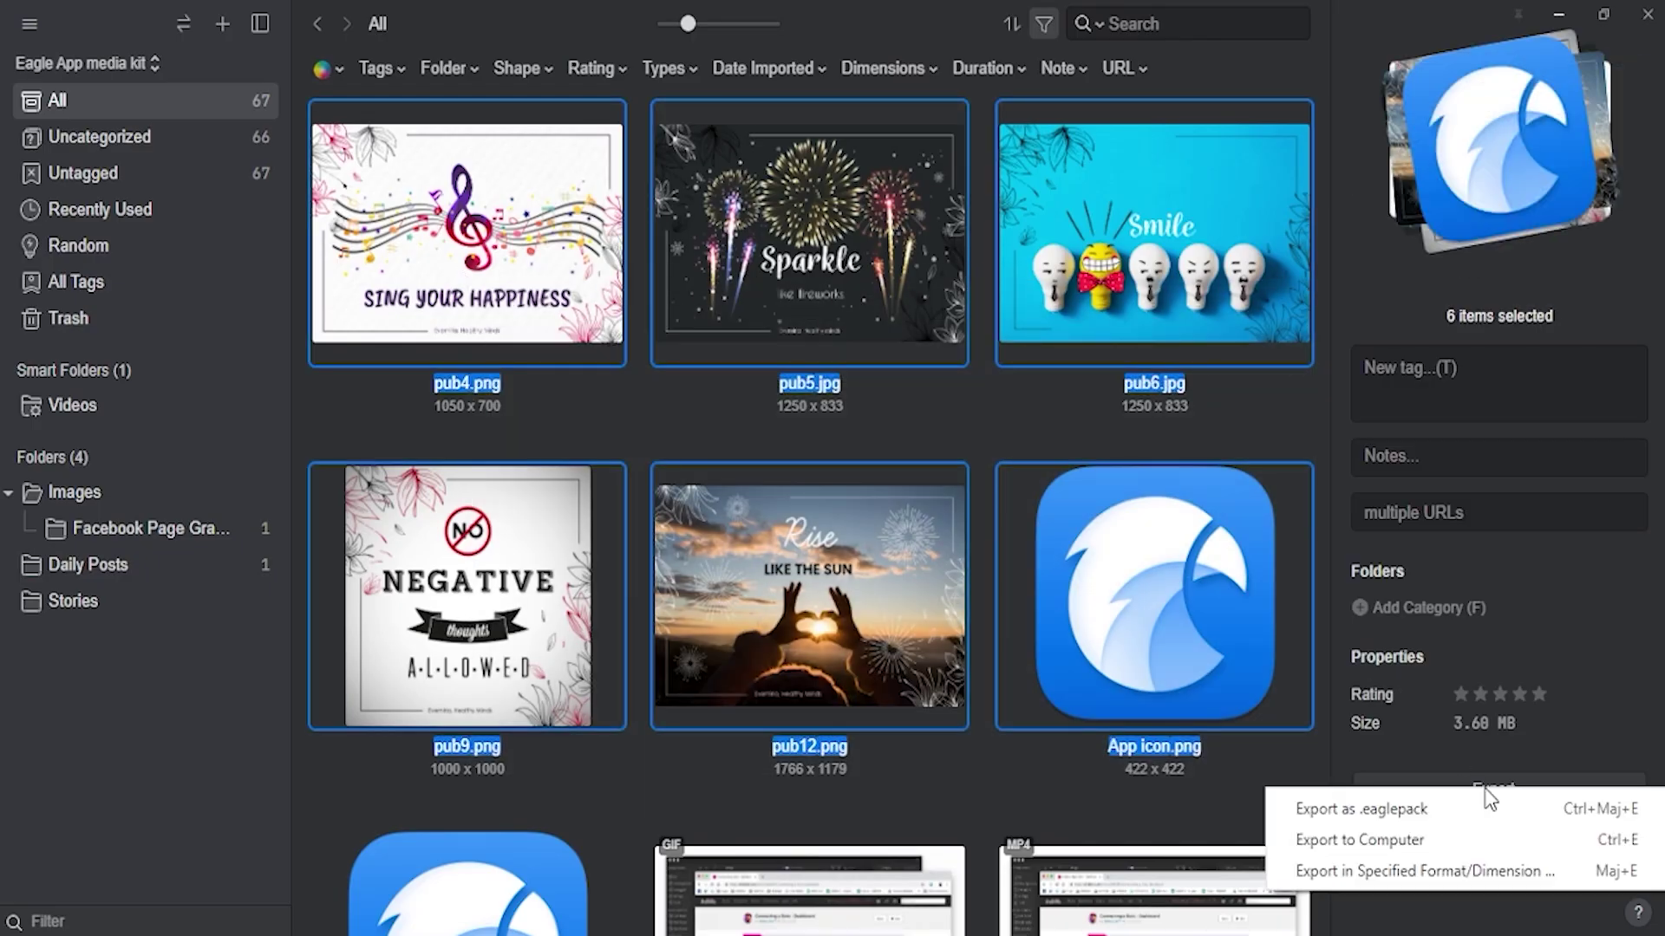
left_click(1427, 871)
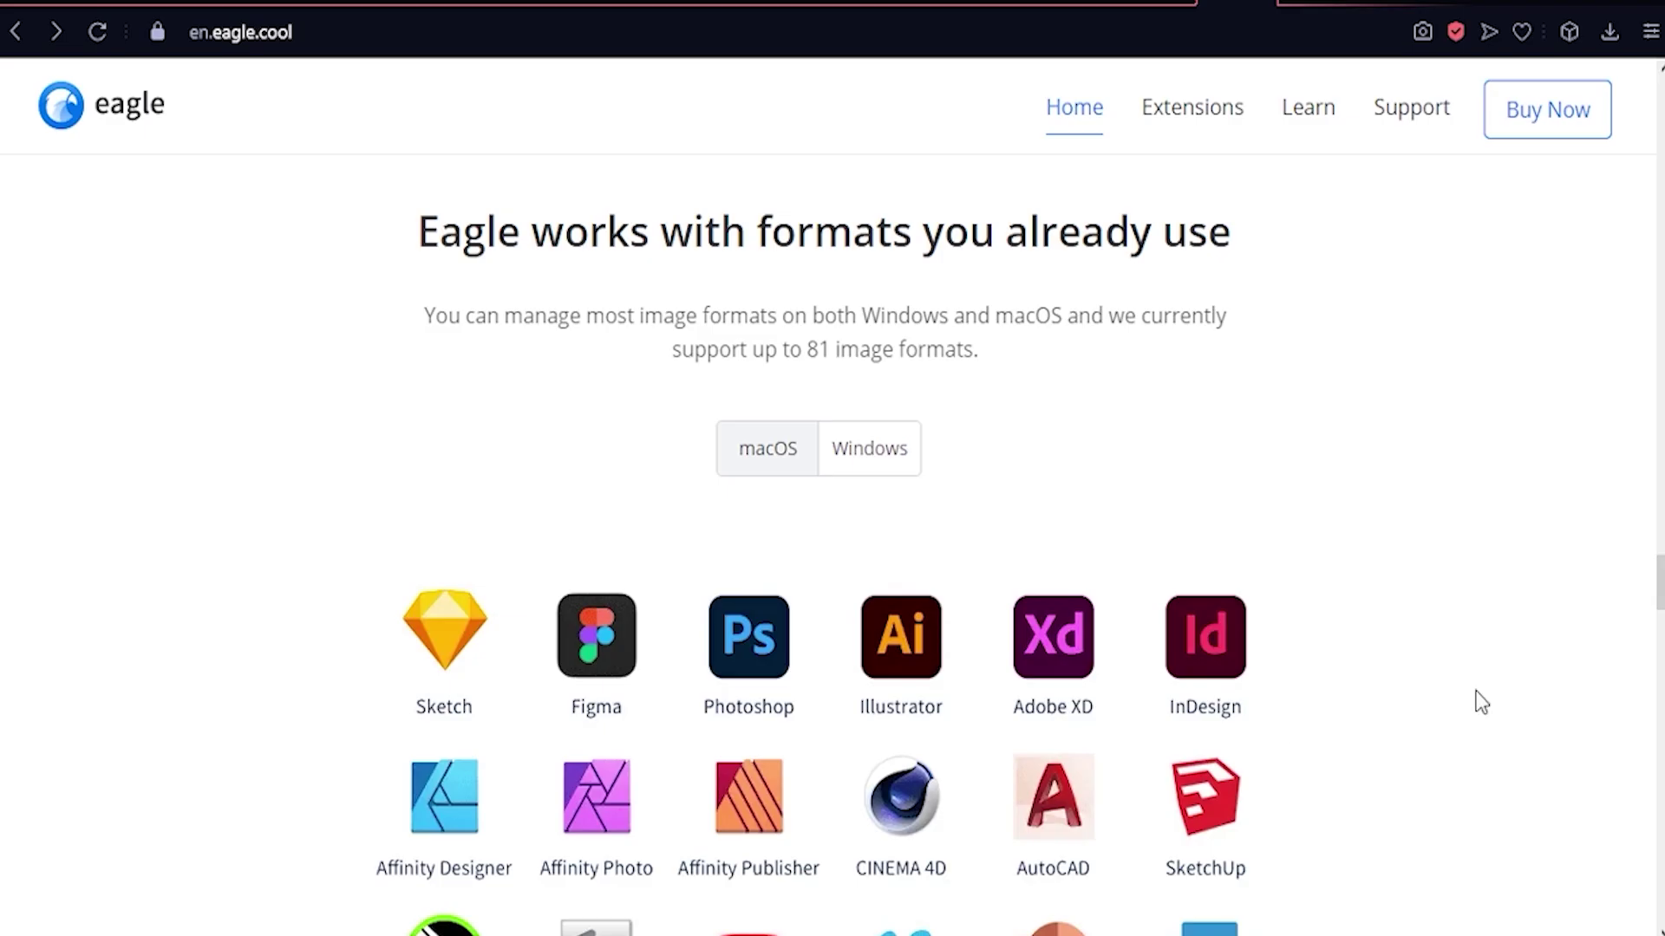
scroll(1480, 702, "down", 3)
scroll(1481, 706, "down", 3)
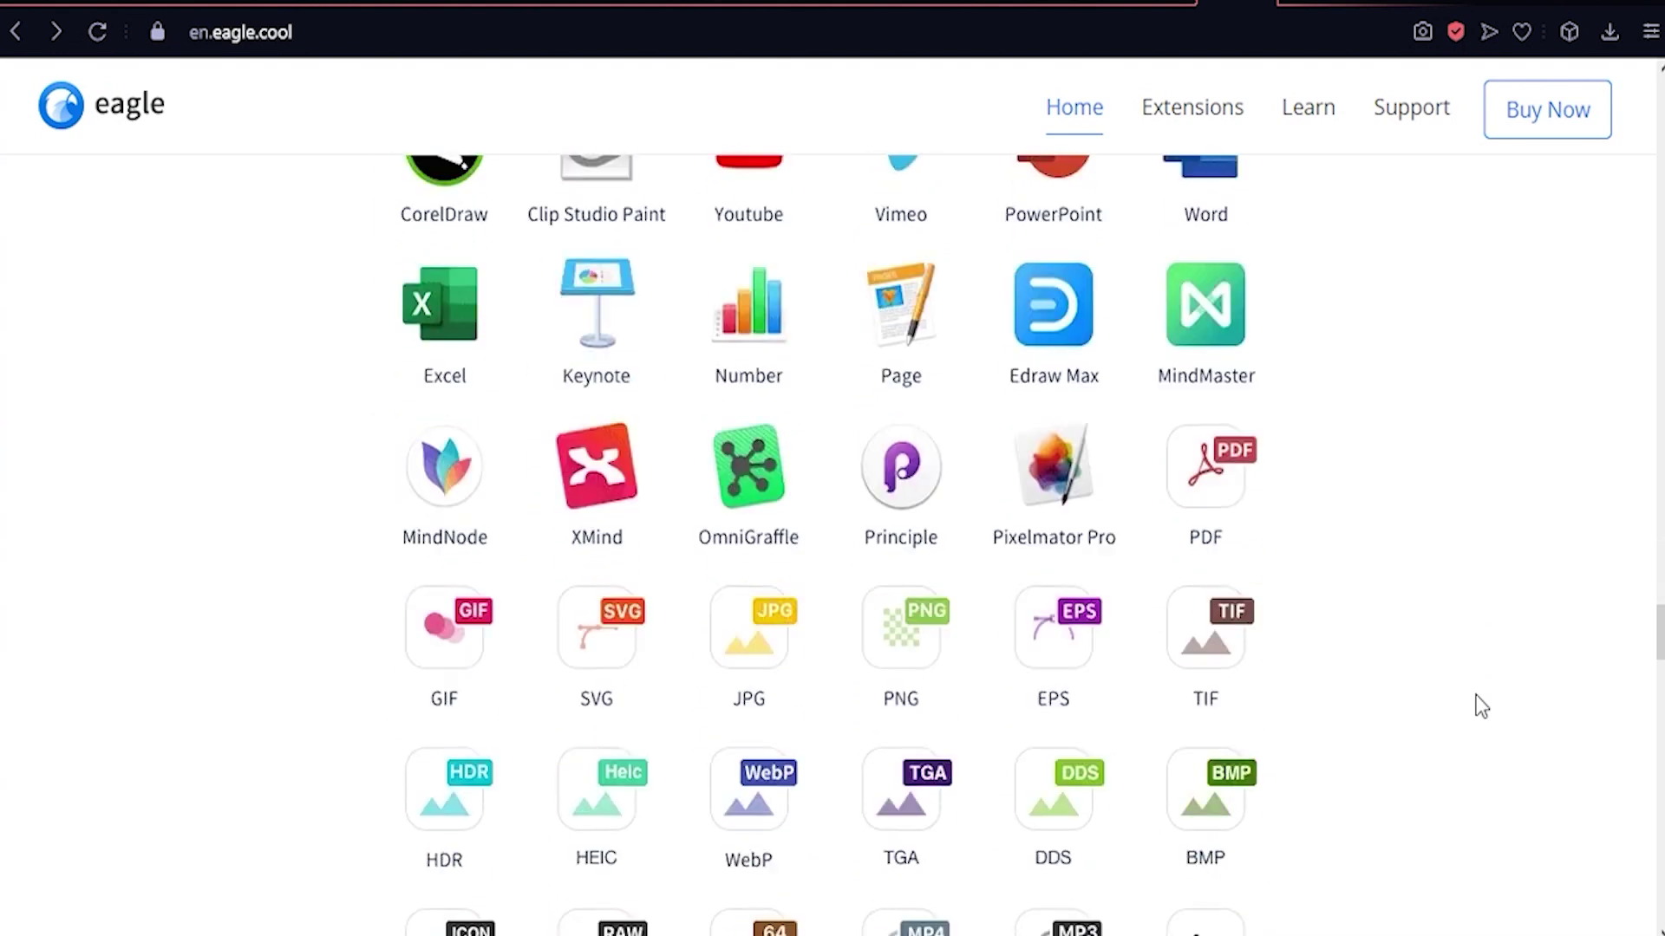
scroll(1480, 705, "down", 2)
scroll(1480, 706, "up", 3)
scroll(1474, 706, "up", 4)
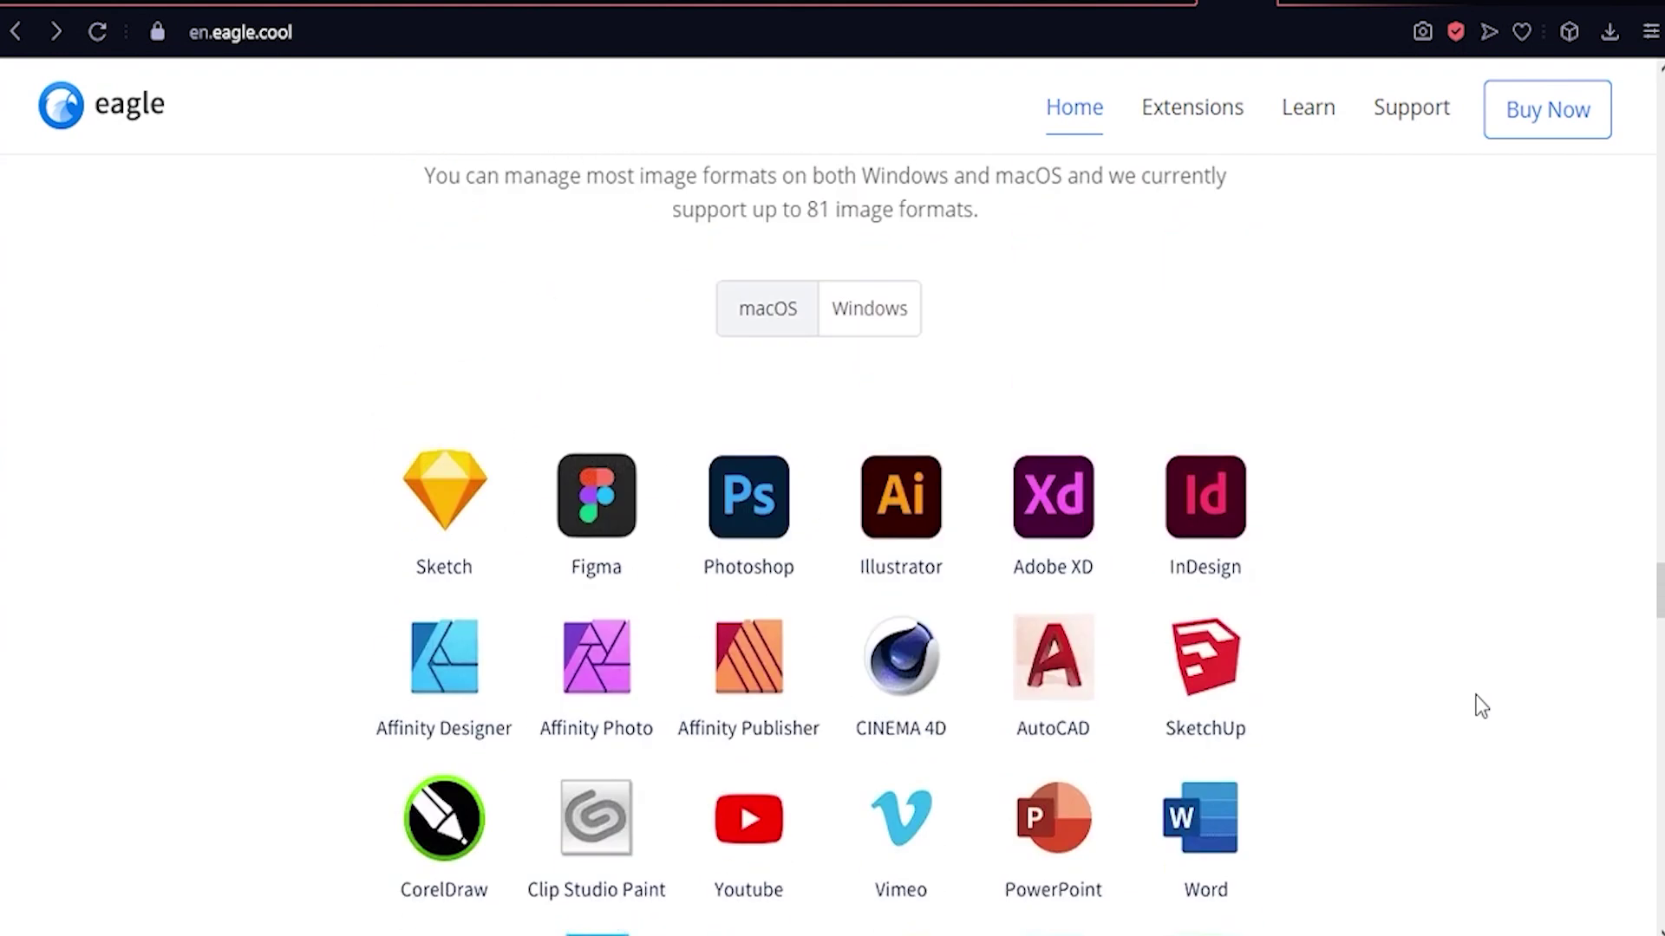
Switch the supported-formats list to Windows.
left_click(881, 449)
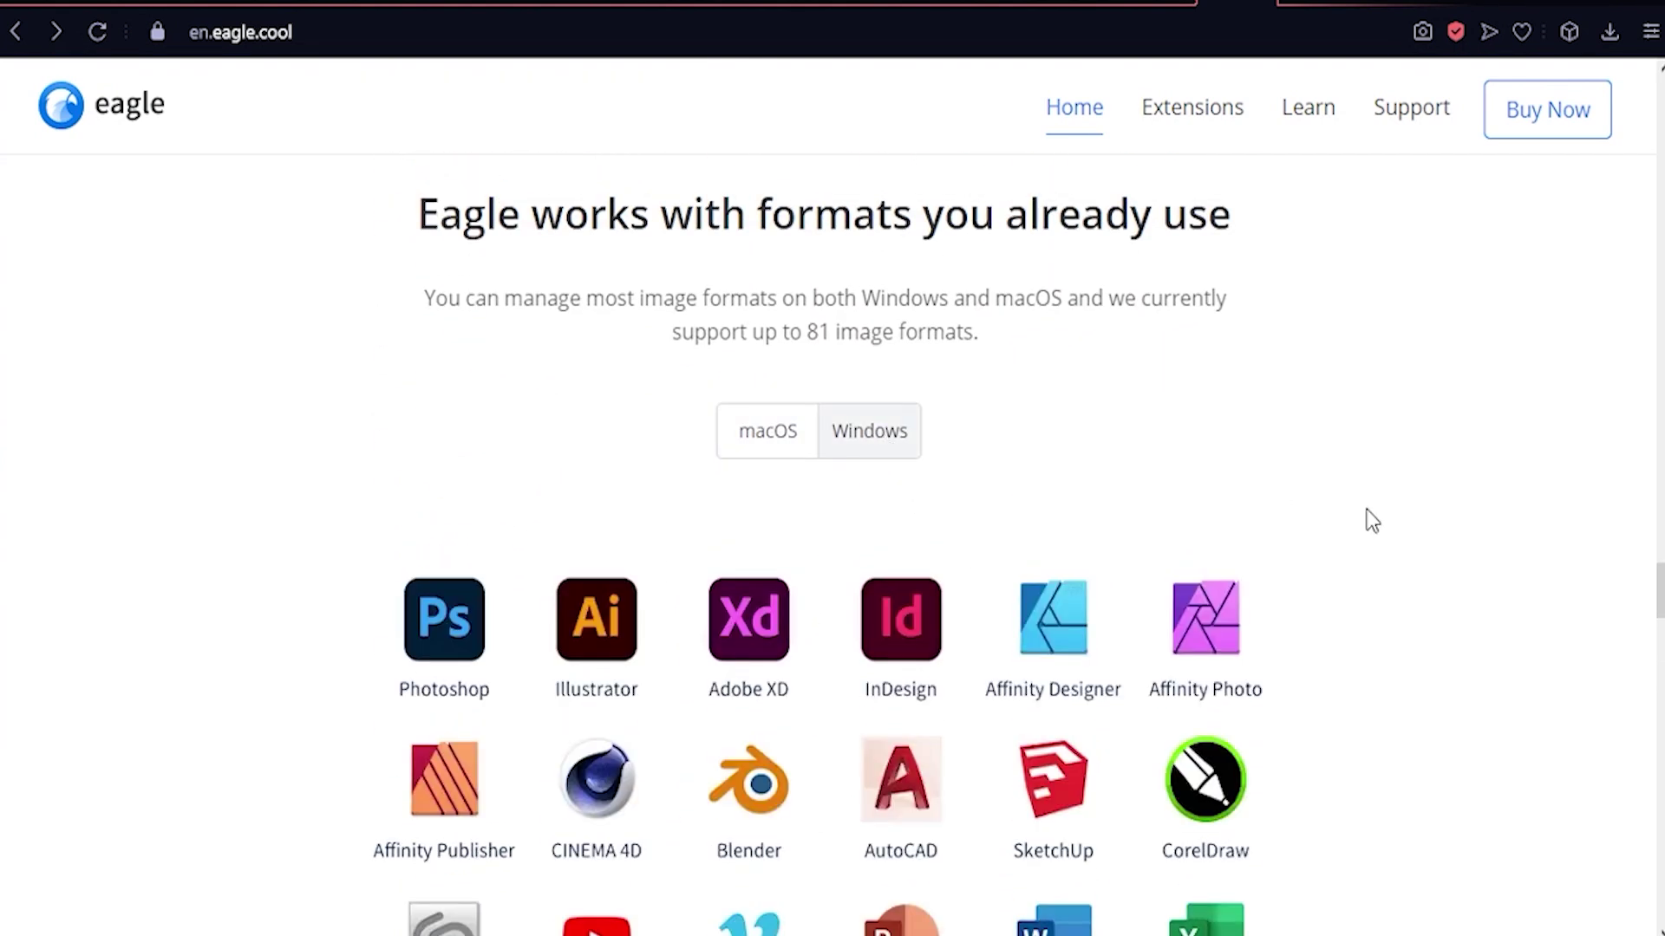
scroll(1371, 521, "down", 2)
scroll(1371, 520, "down", 2)
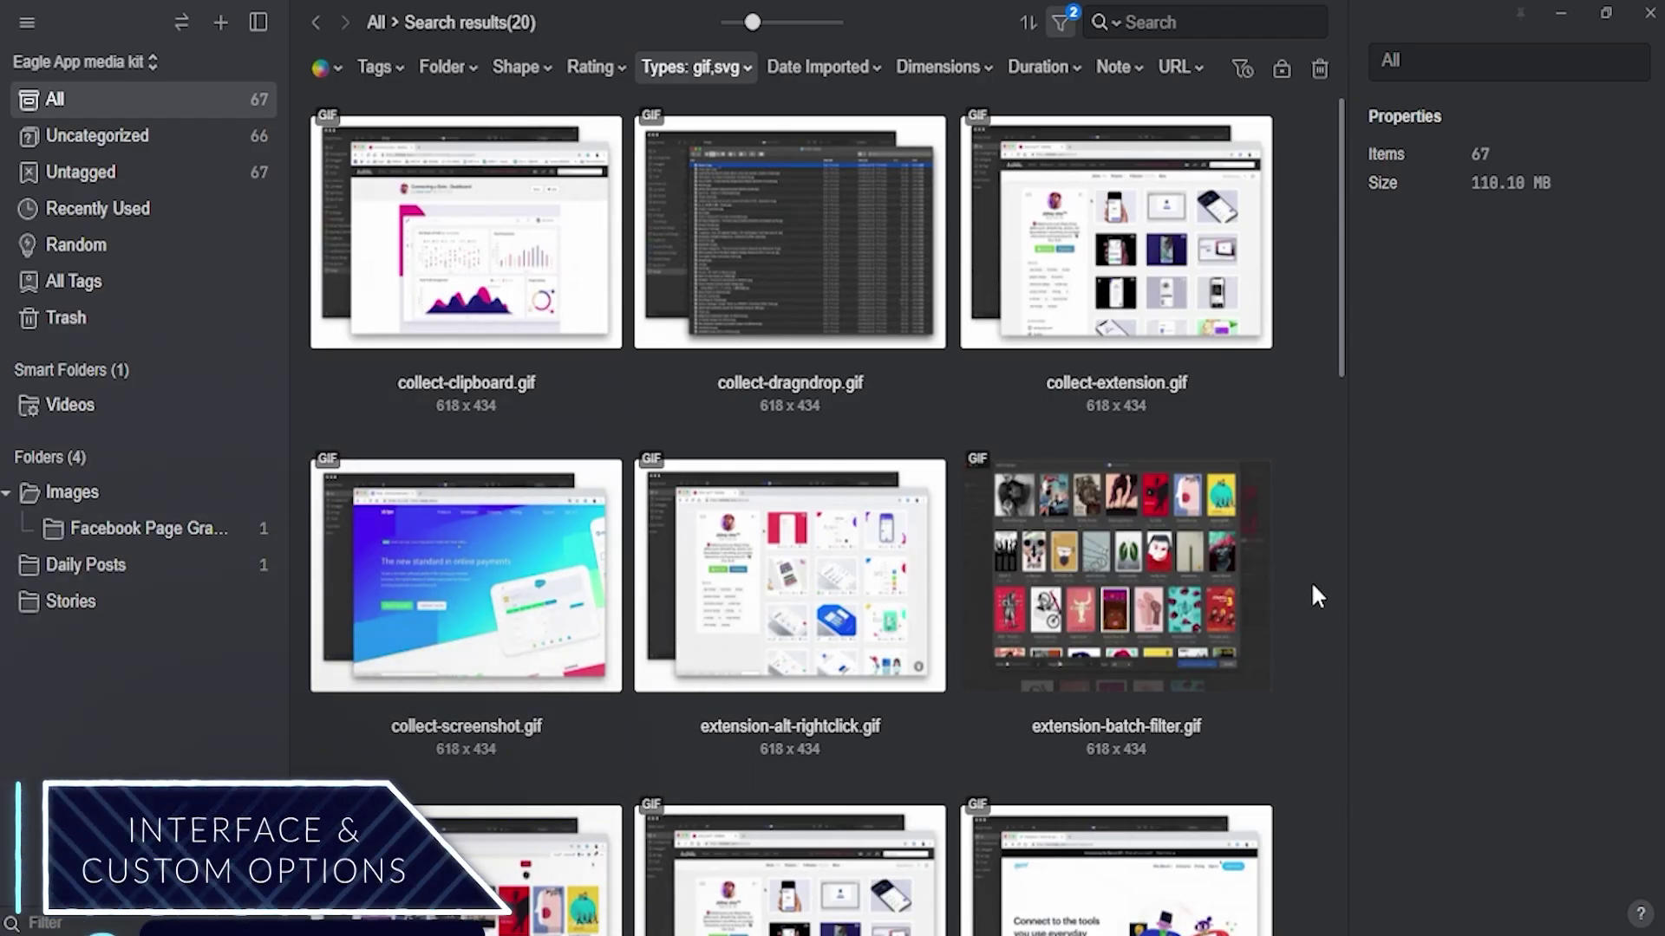
scroll(1312, 587, "down", 4)
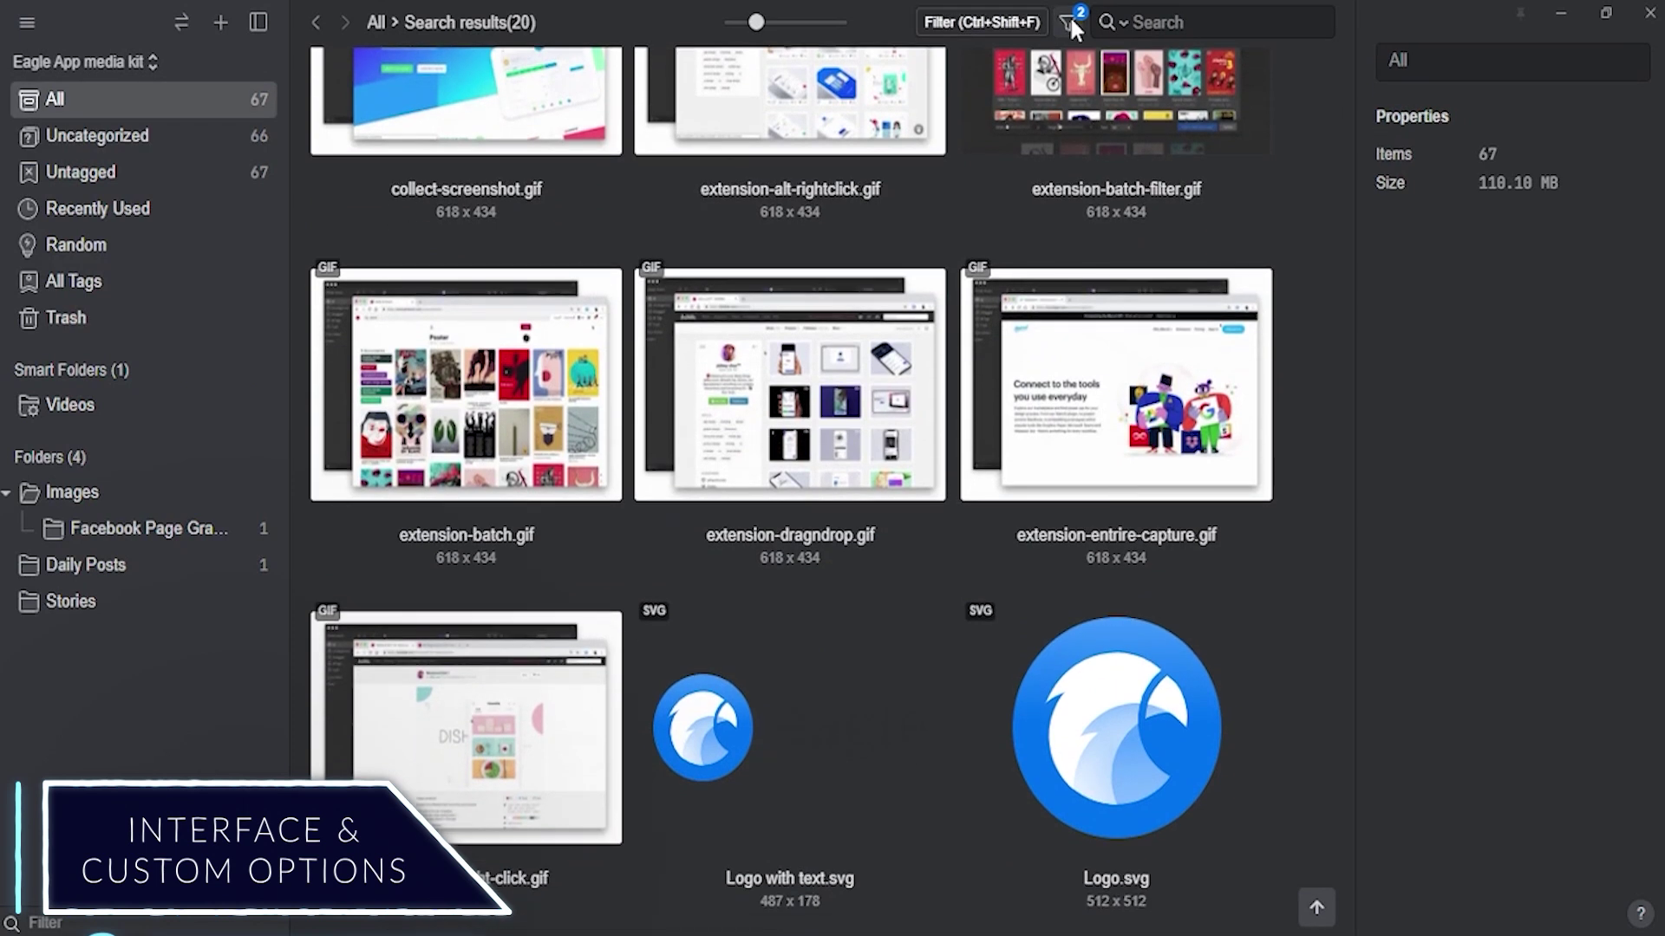
Show the filter bar, then try themes in General preferences and settle on Light Grey.
left_click(1071, 24)
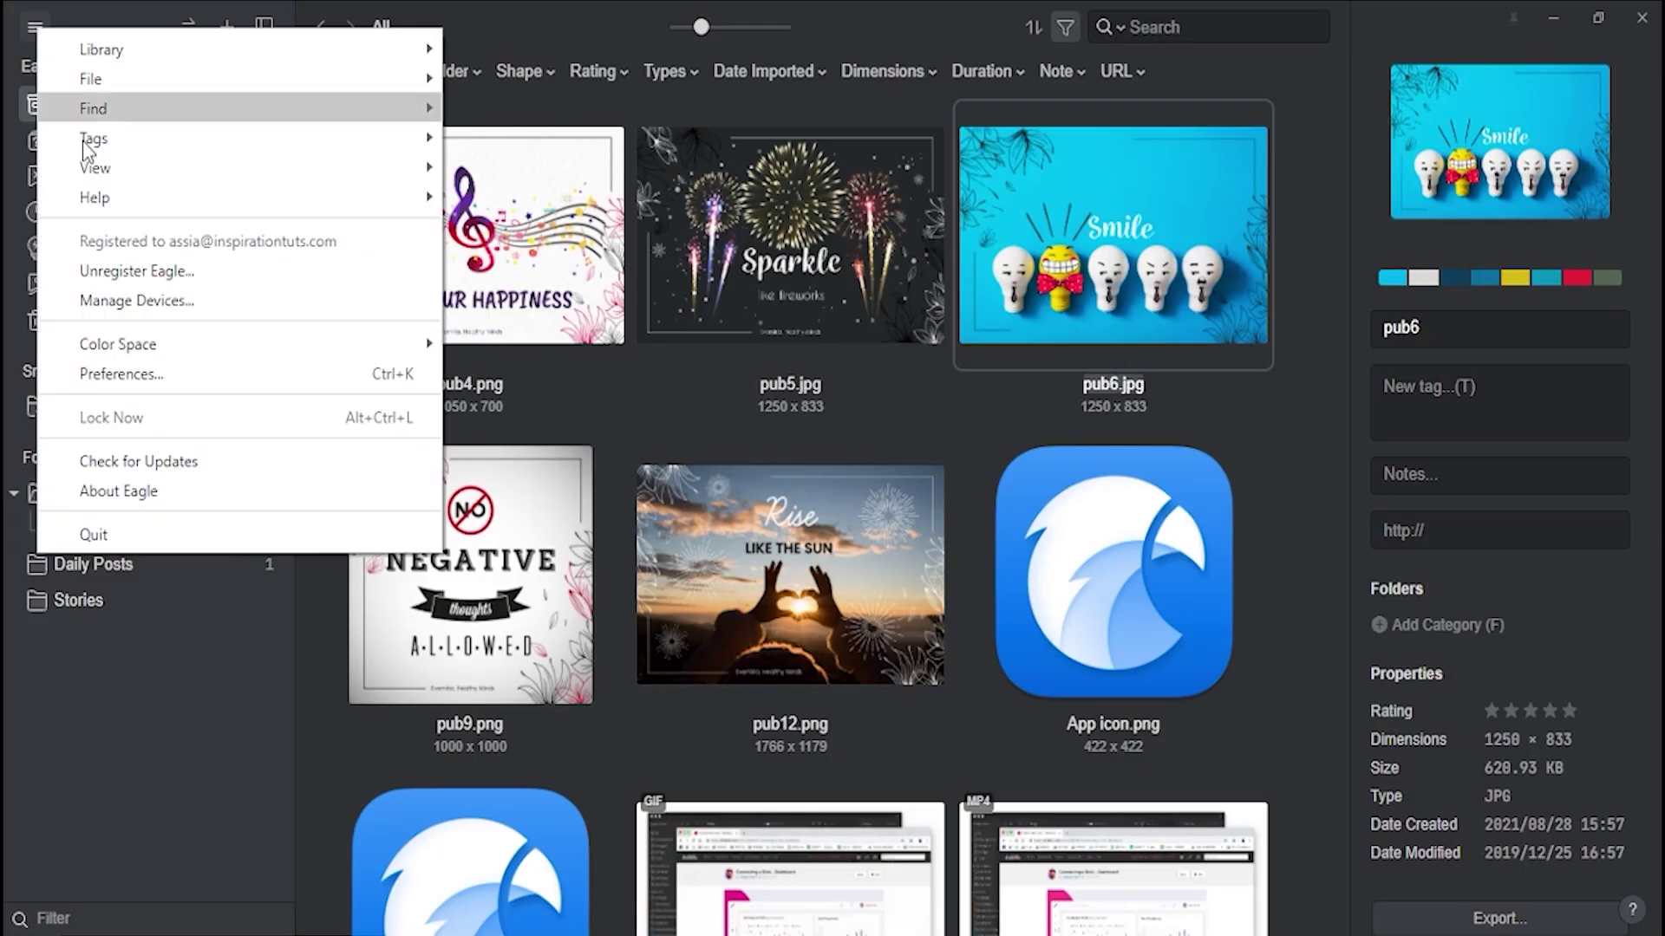
left_click(144, 374)
left_click(432, 212)
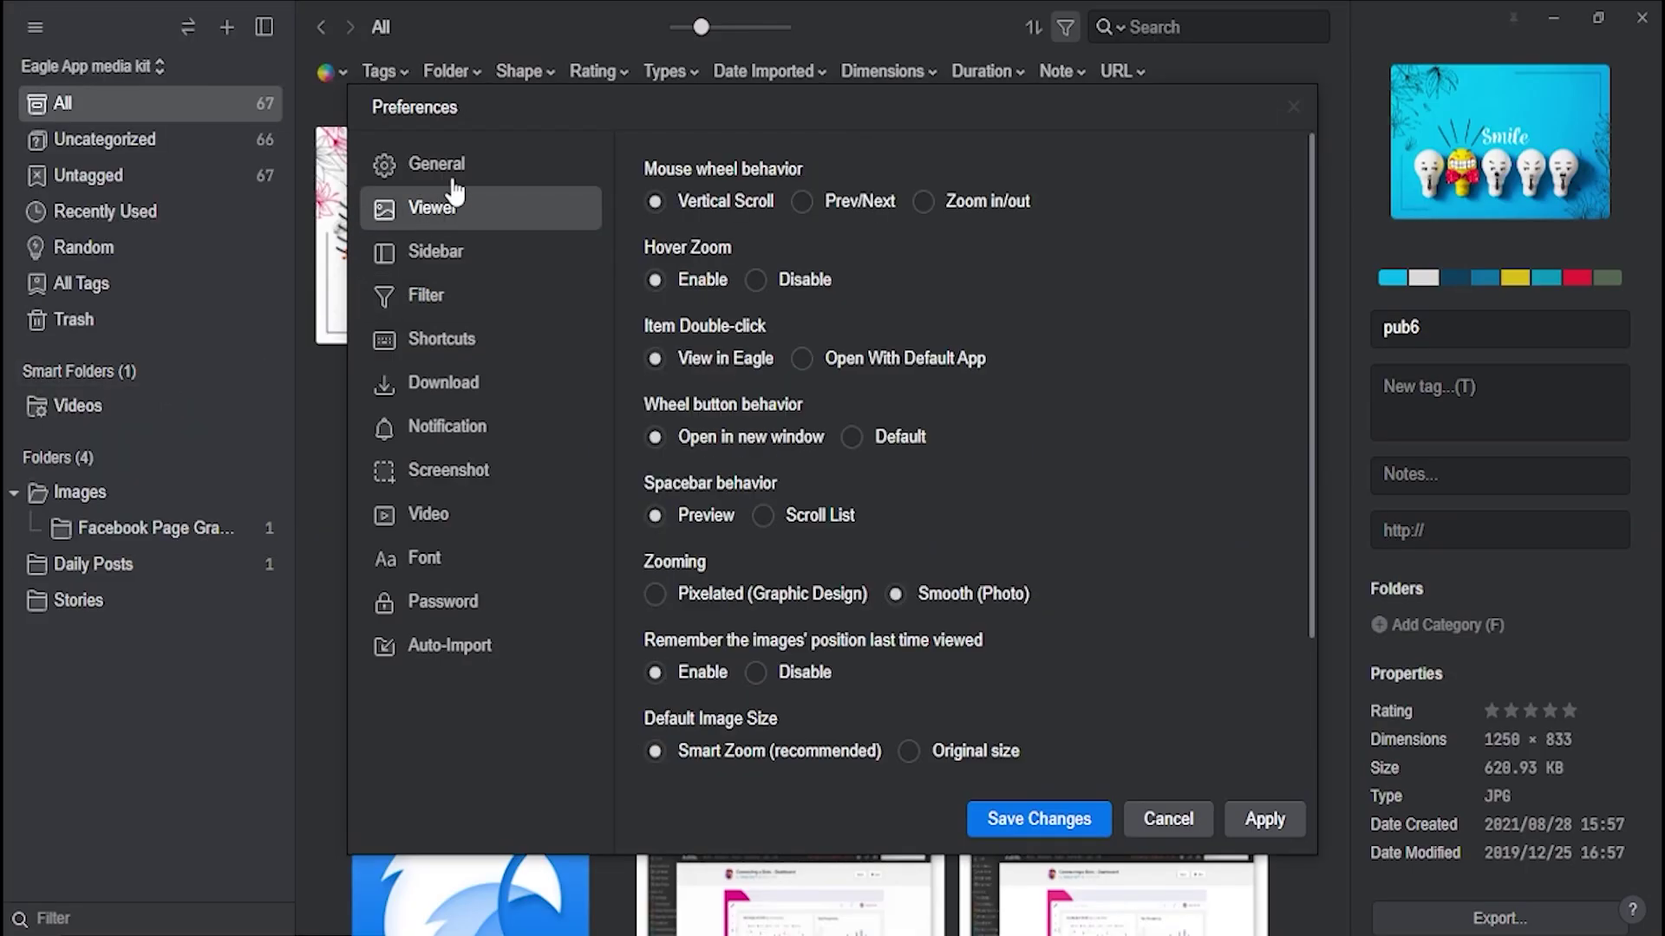
left_click(452, 177)
left_click(696, 209)
left_click(767, 211)
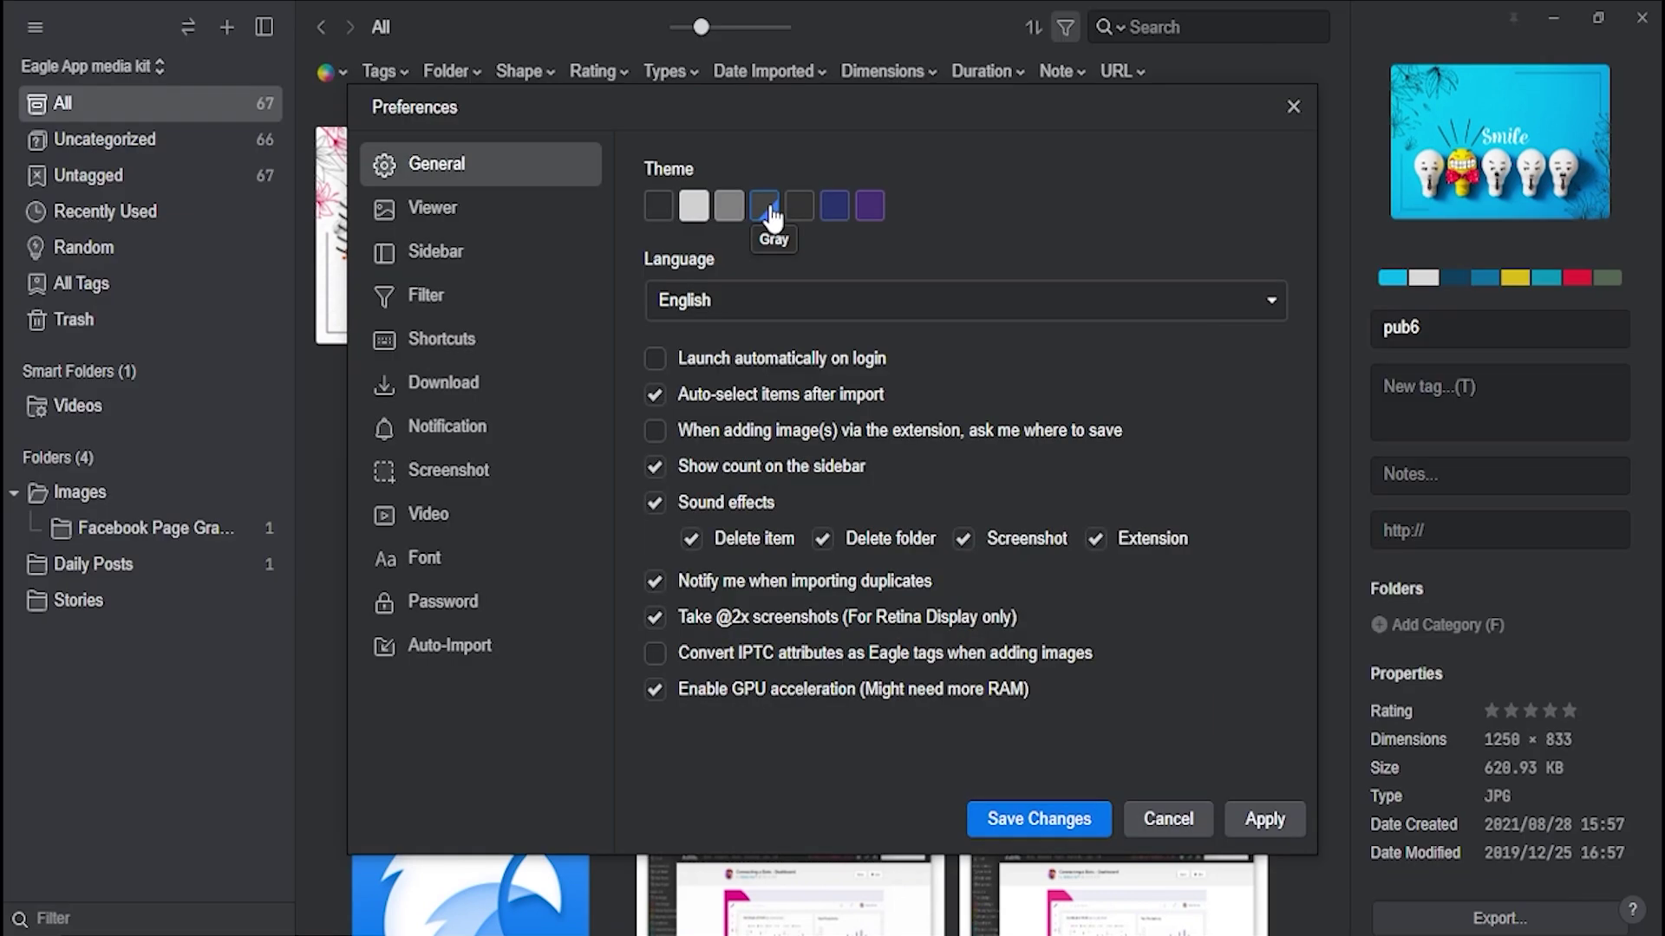
left_click(732, 211)
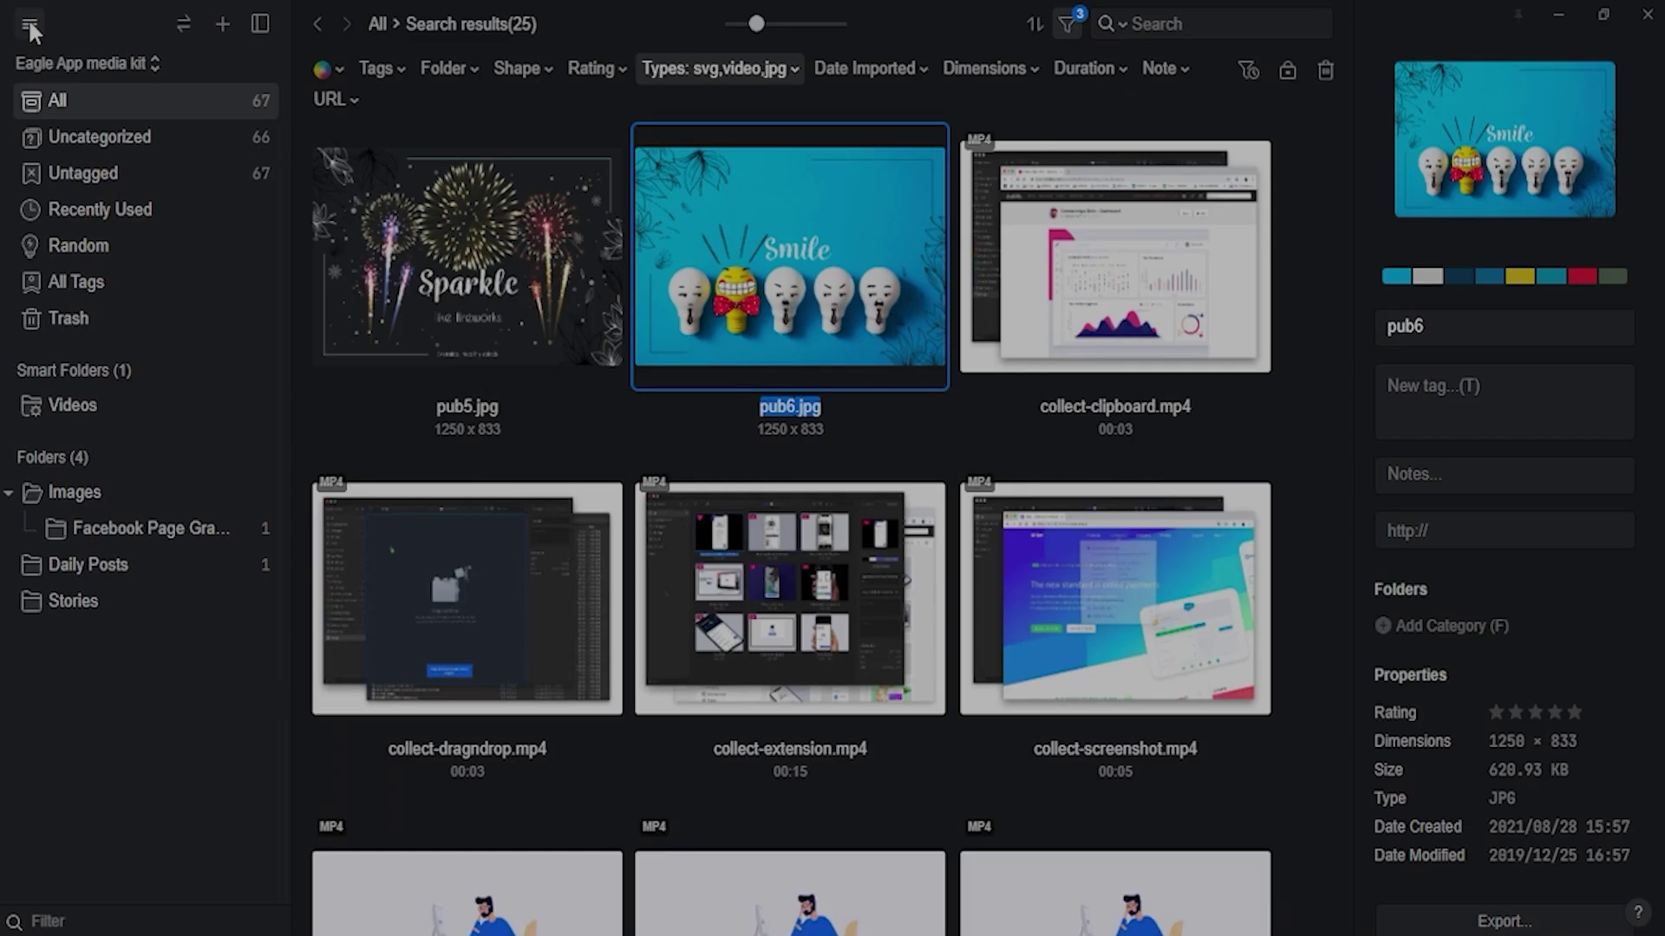
Browse the Viewer, Sidebar and Keyboard Shortcut preference pages.
left_click(31, 26)
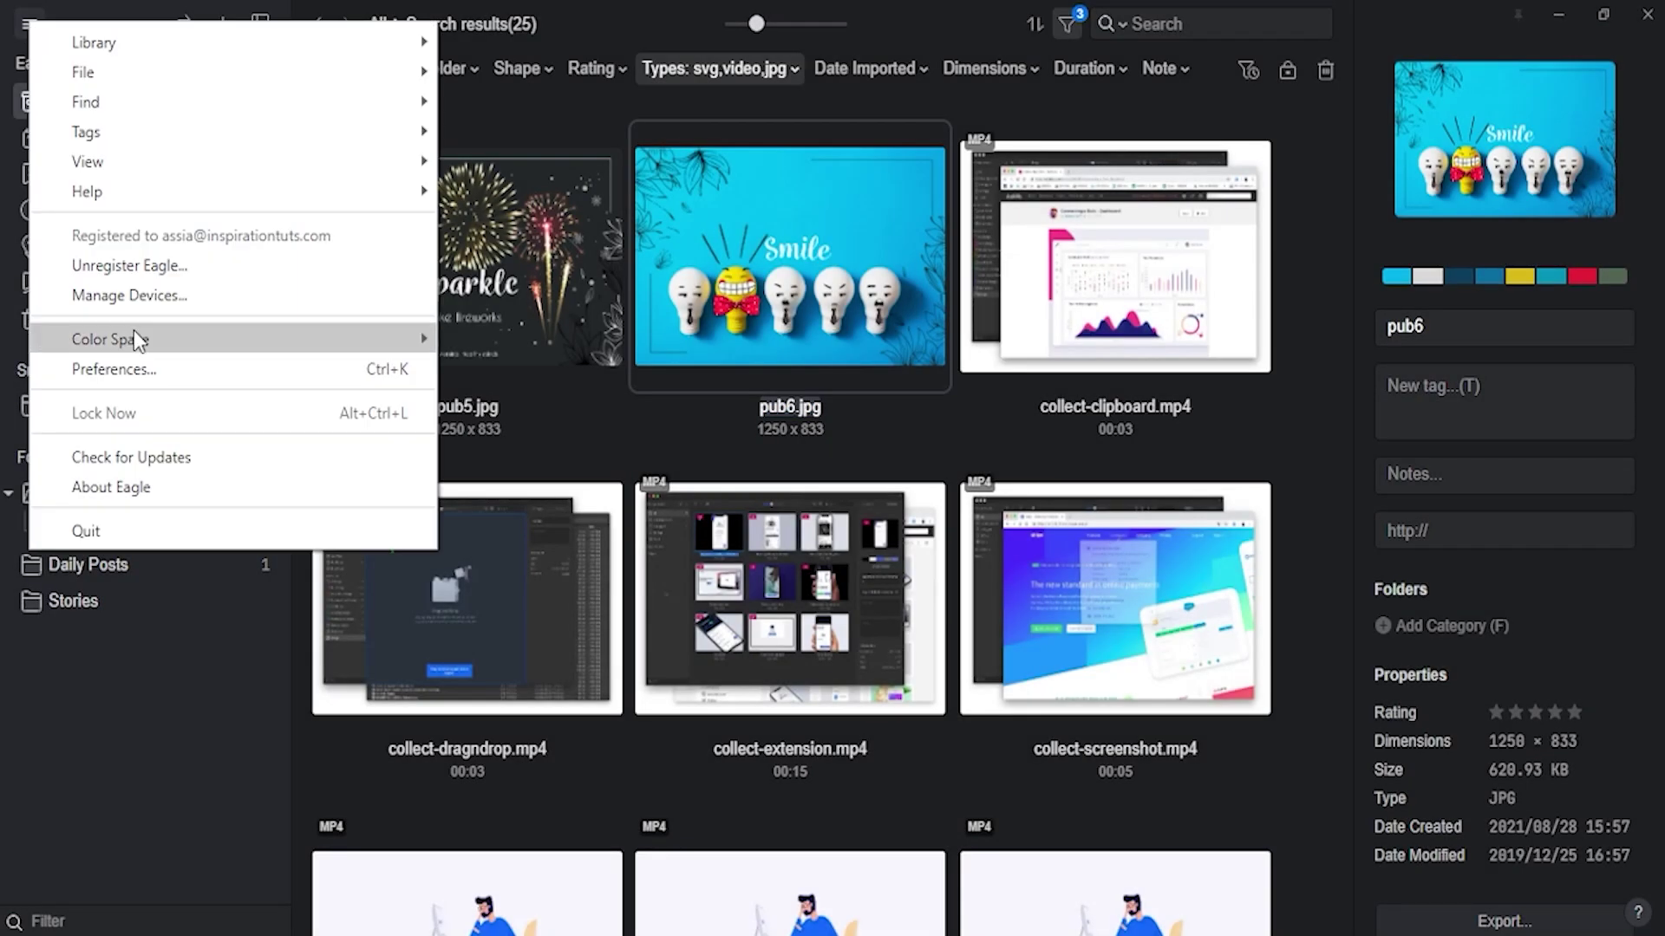
left_click(144, 373)
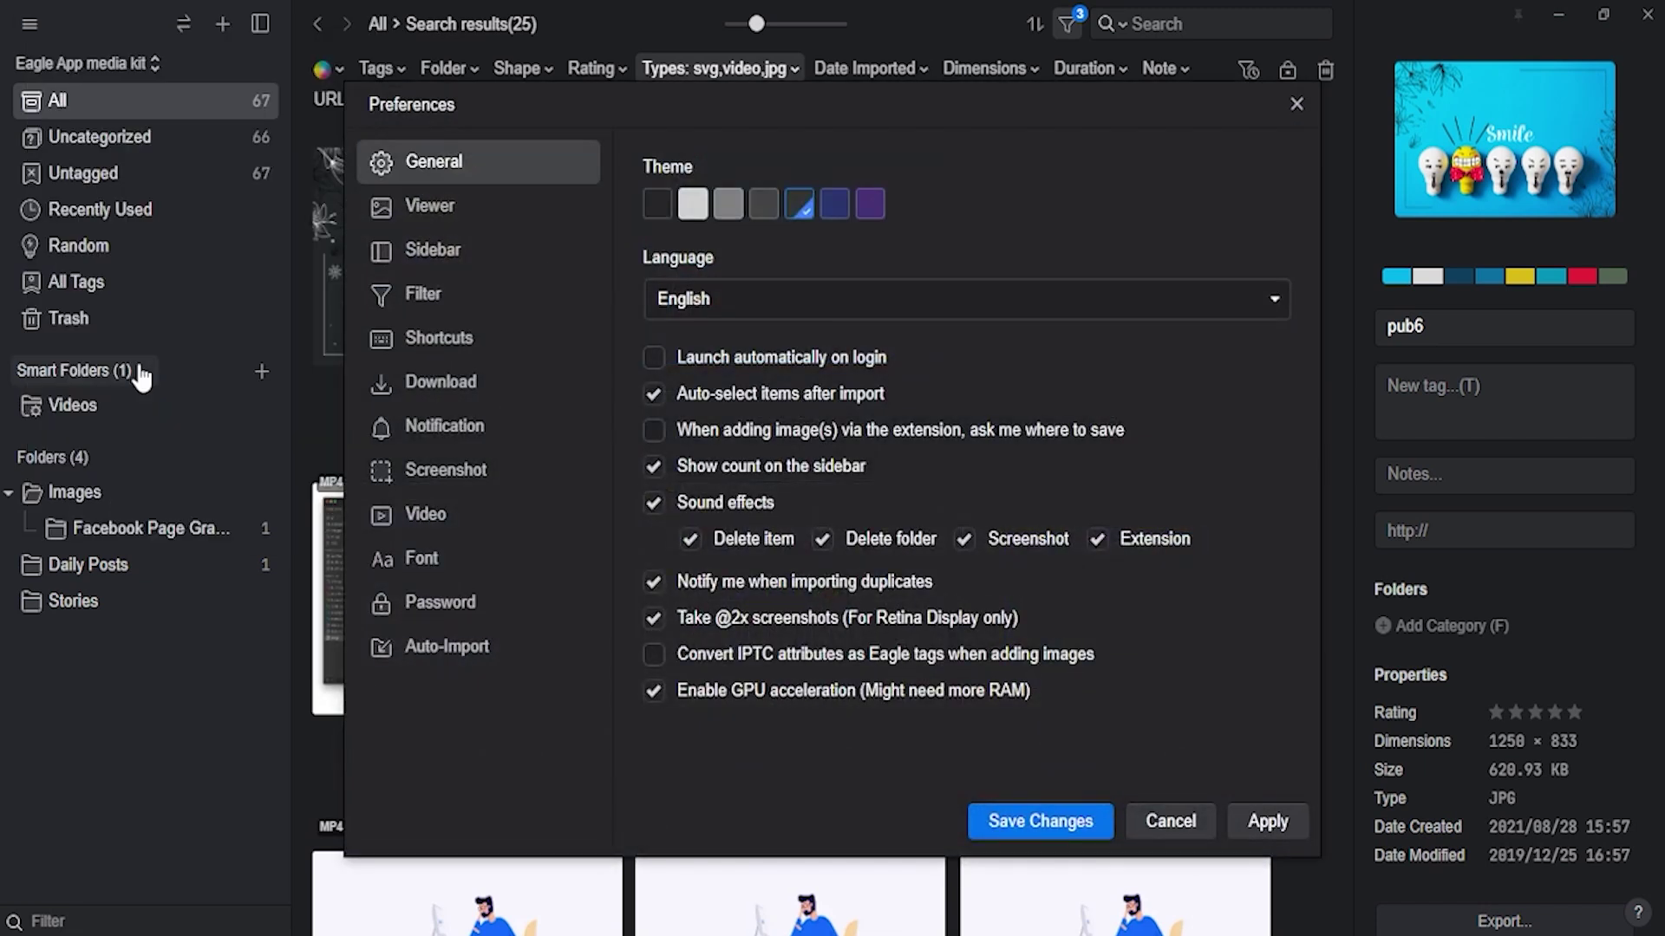
left_click(430, 213)
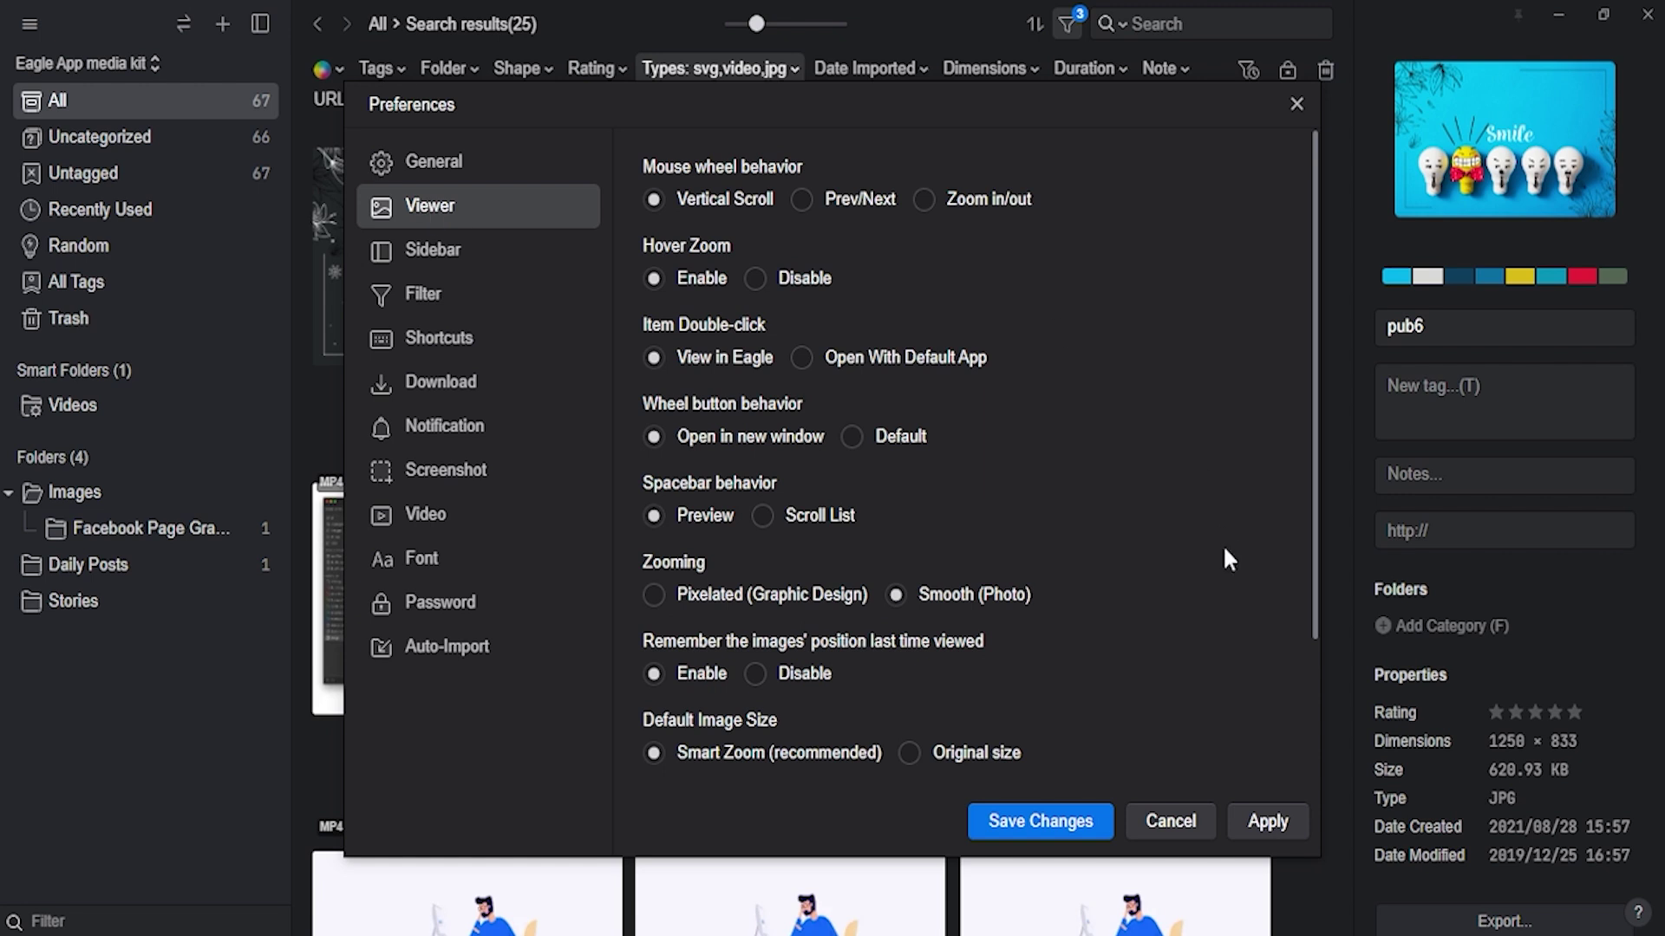
scroll(1222, 560, "down", 3)
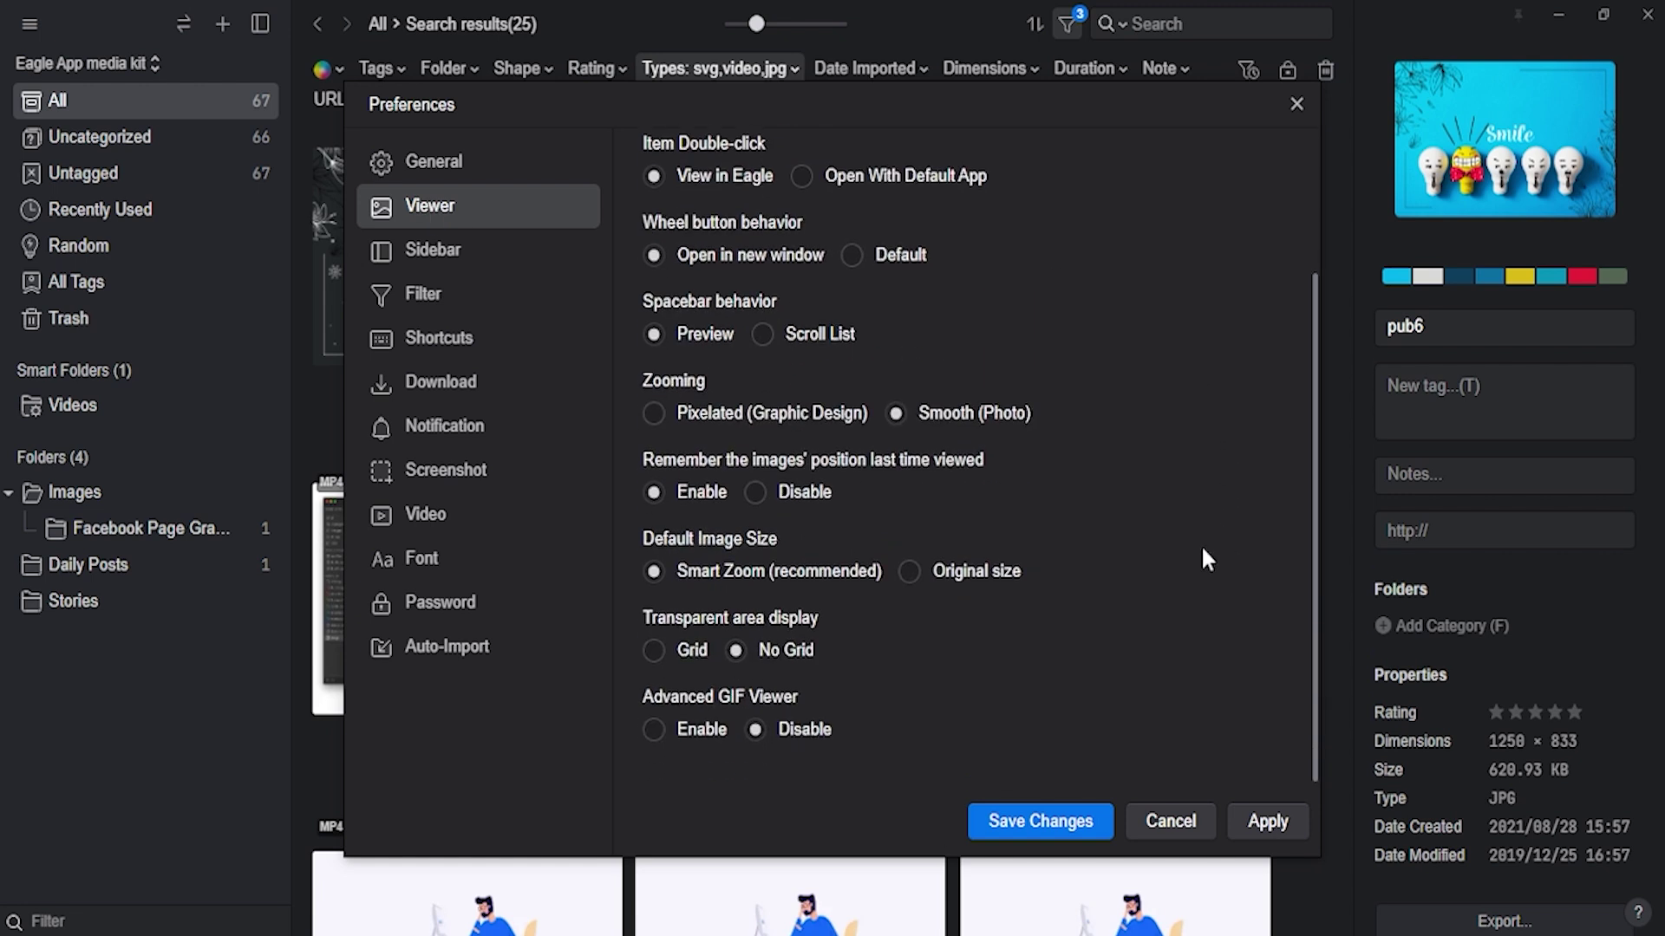
left_click(444, 265)
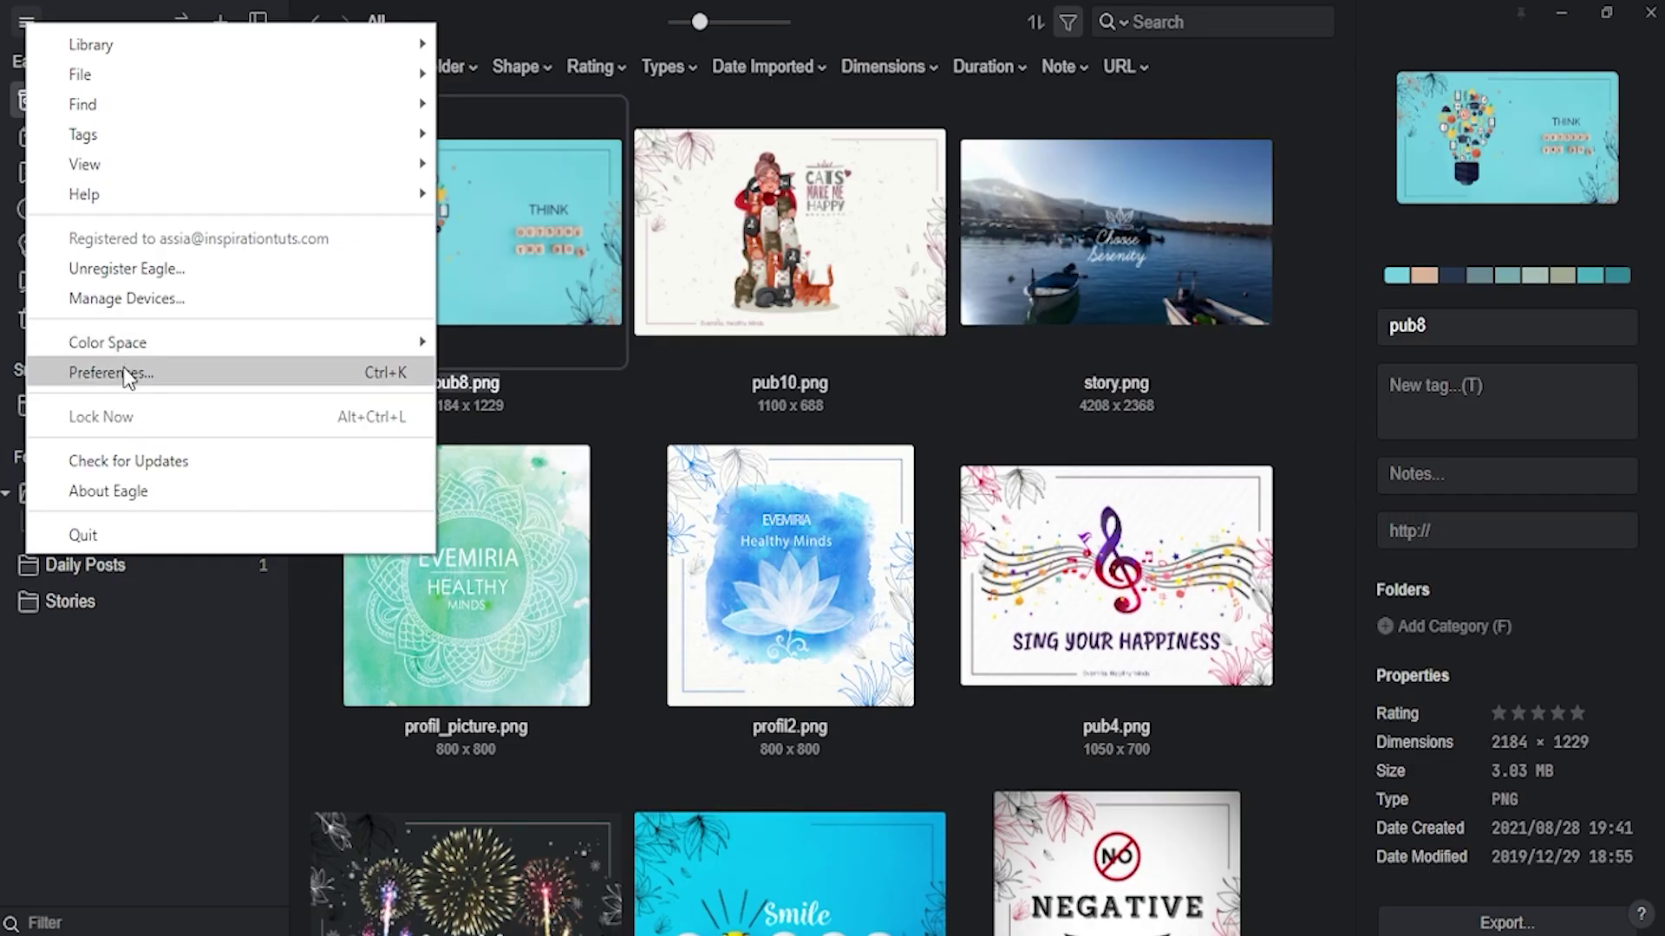
left_click(123, 374)
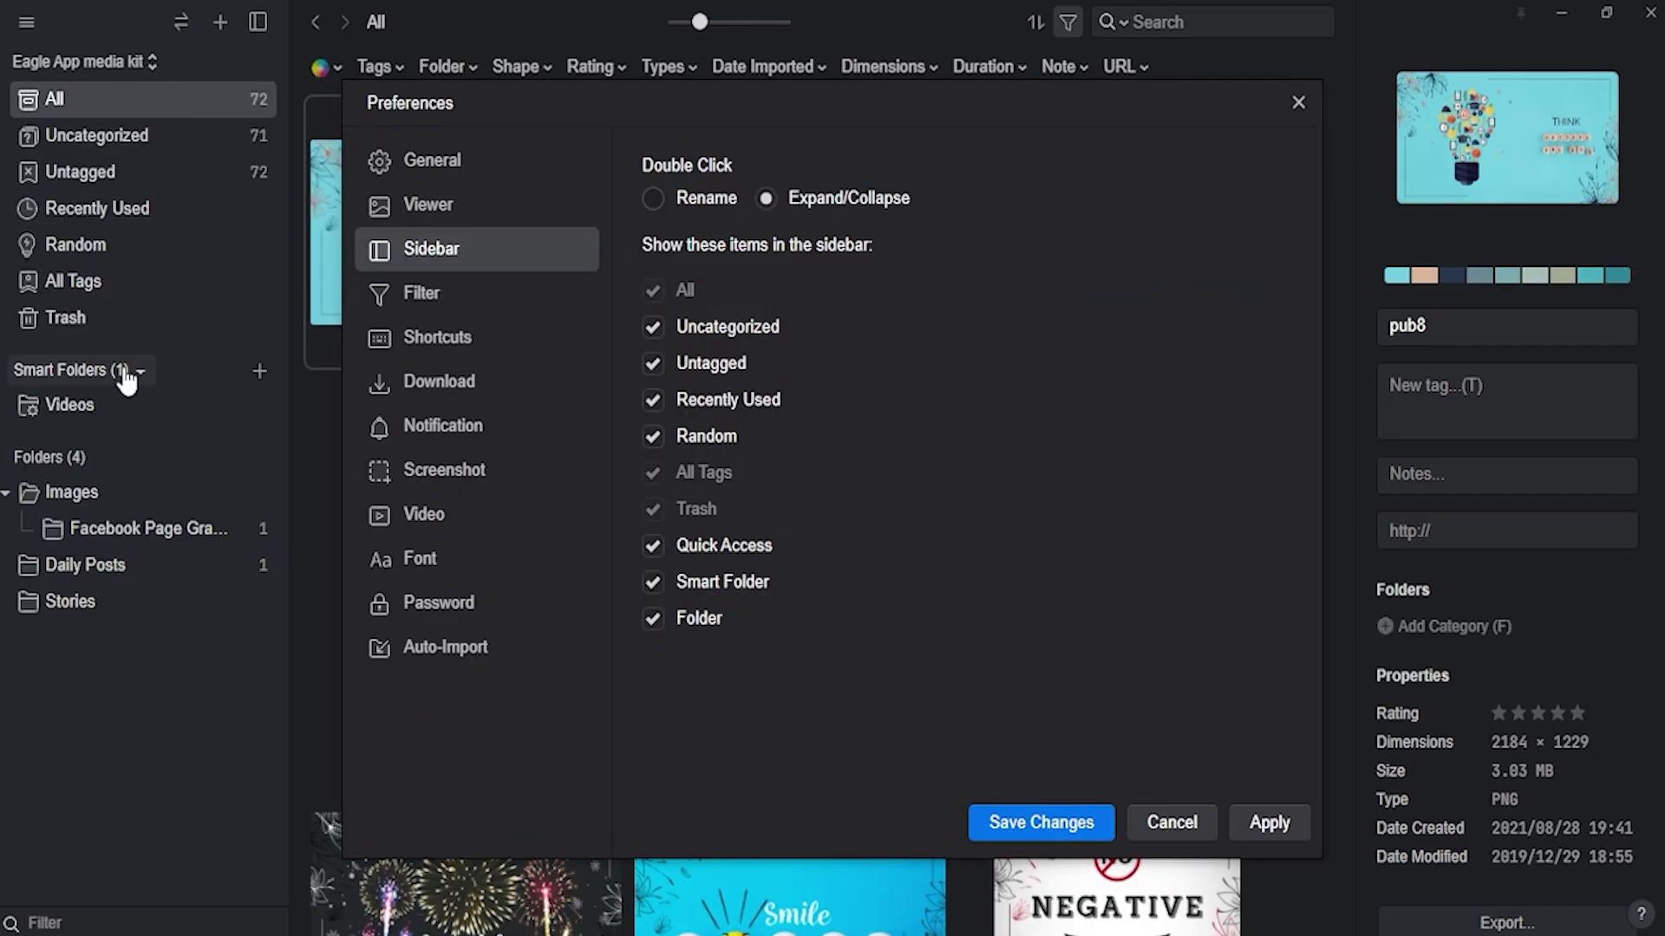
left_click(443, 345)
scroll(1158, 522, "down", 3)
scroll(1158, 521, "down", 2)
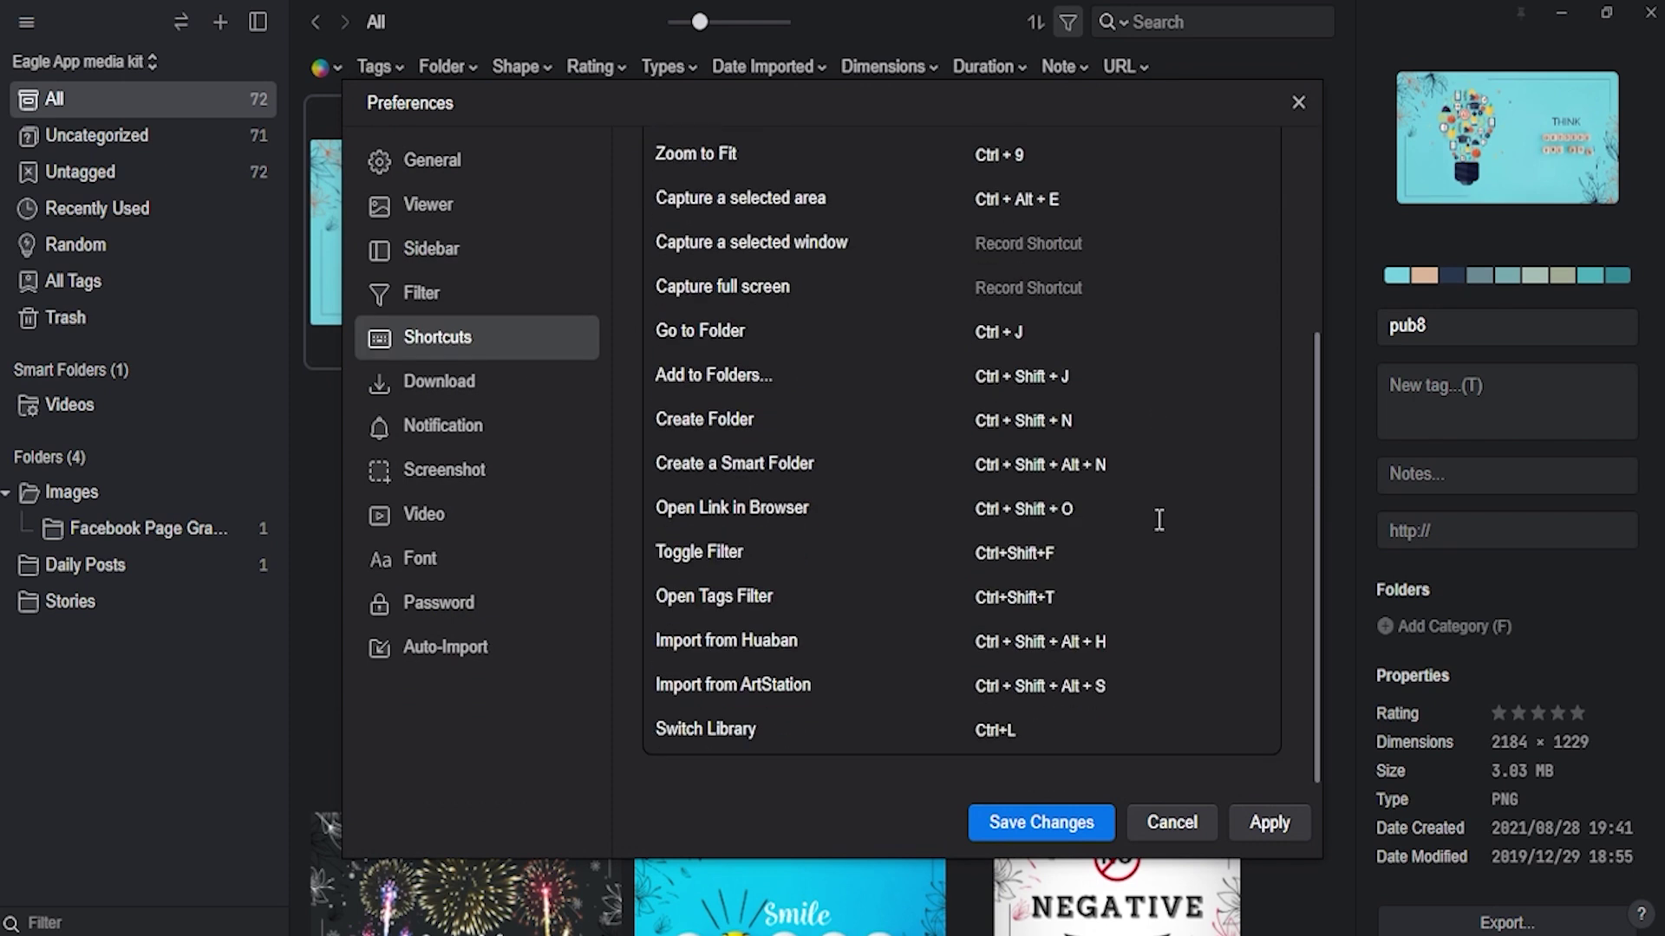
Tick Password Lock, then cancel the password dialog so the lock stays off.
left_click(461, 608)
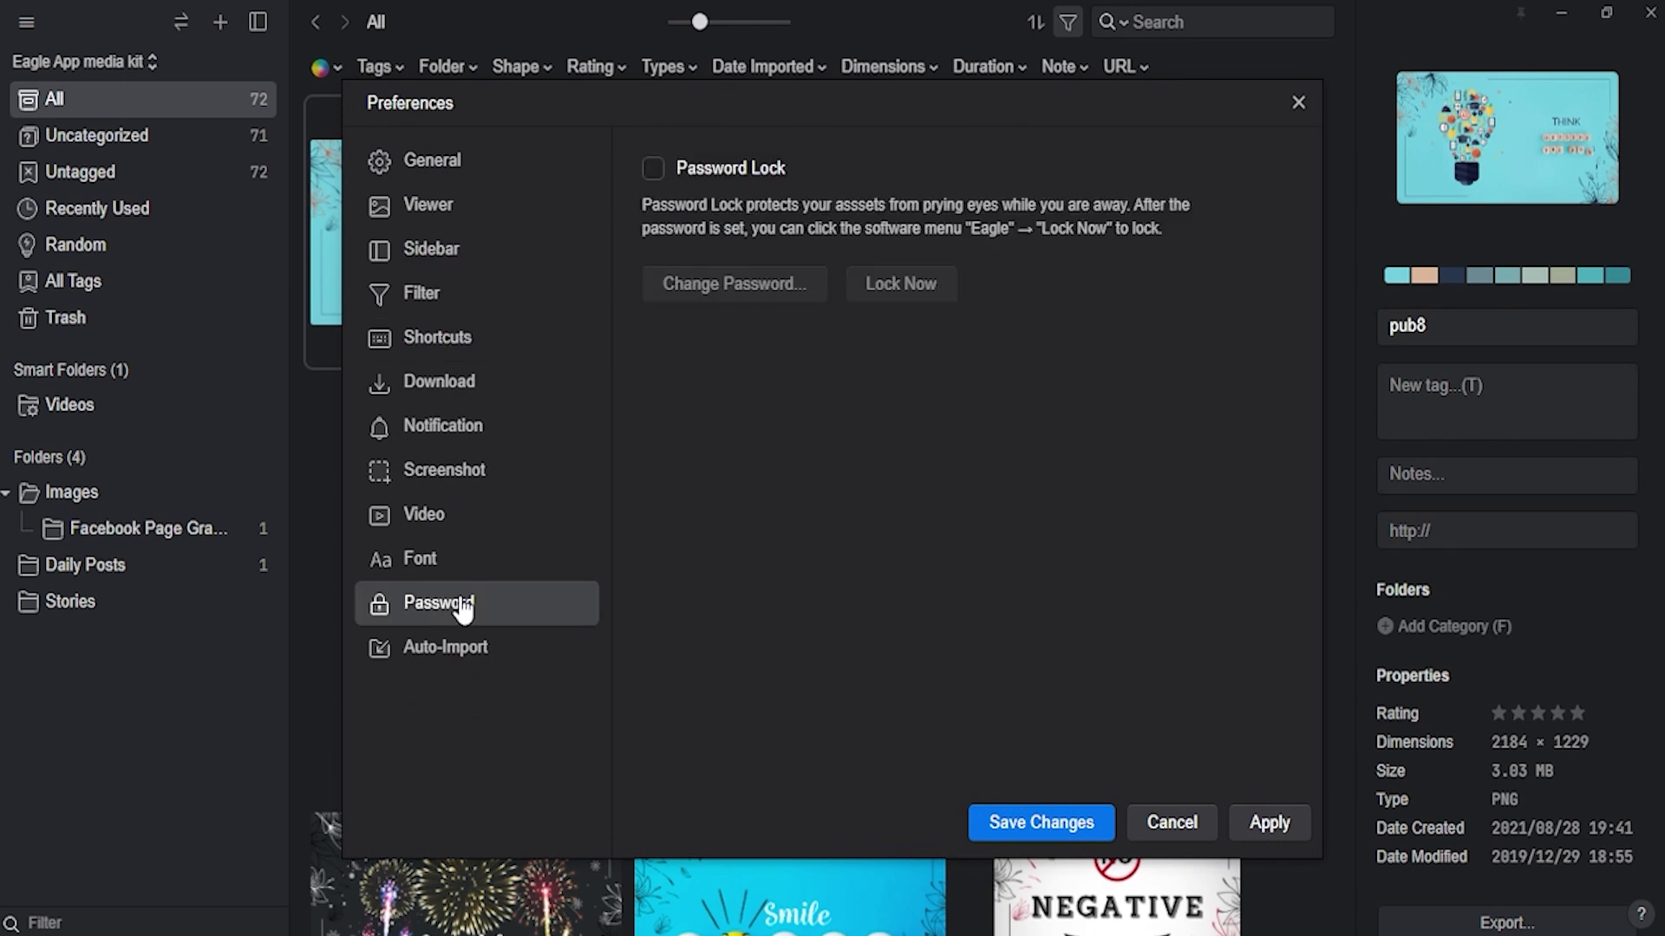
left_click(654, 170)
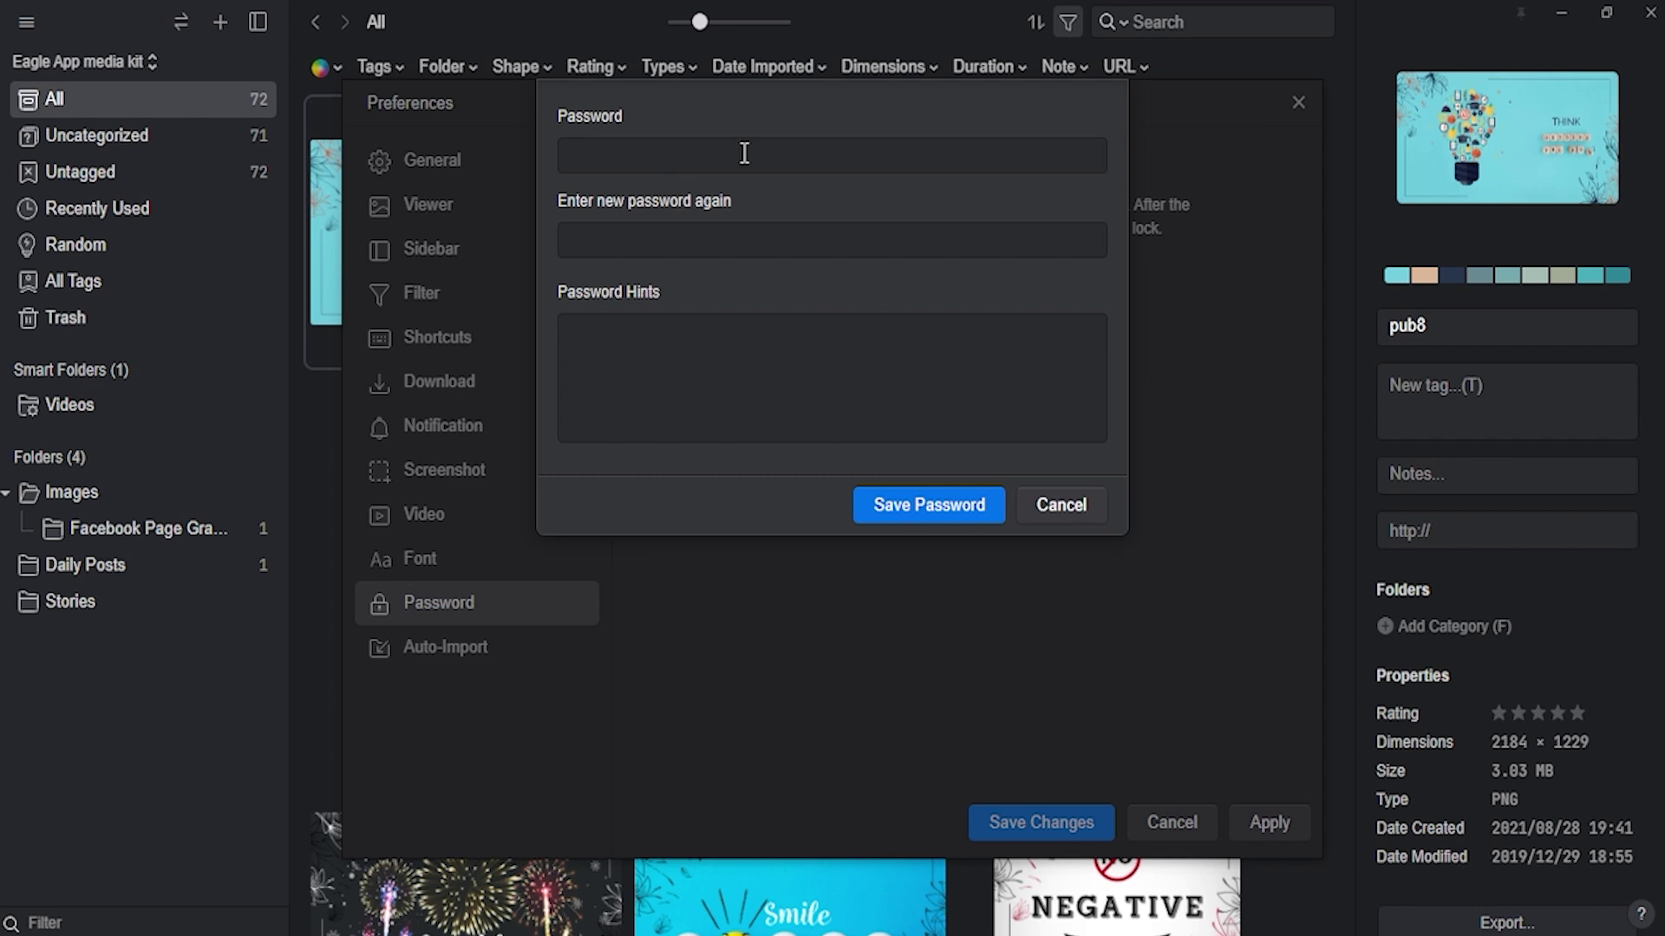
left_click(1061, 506)
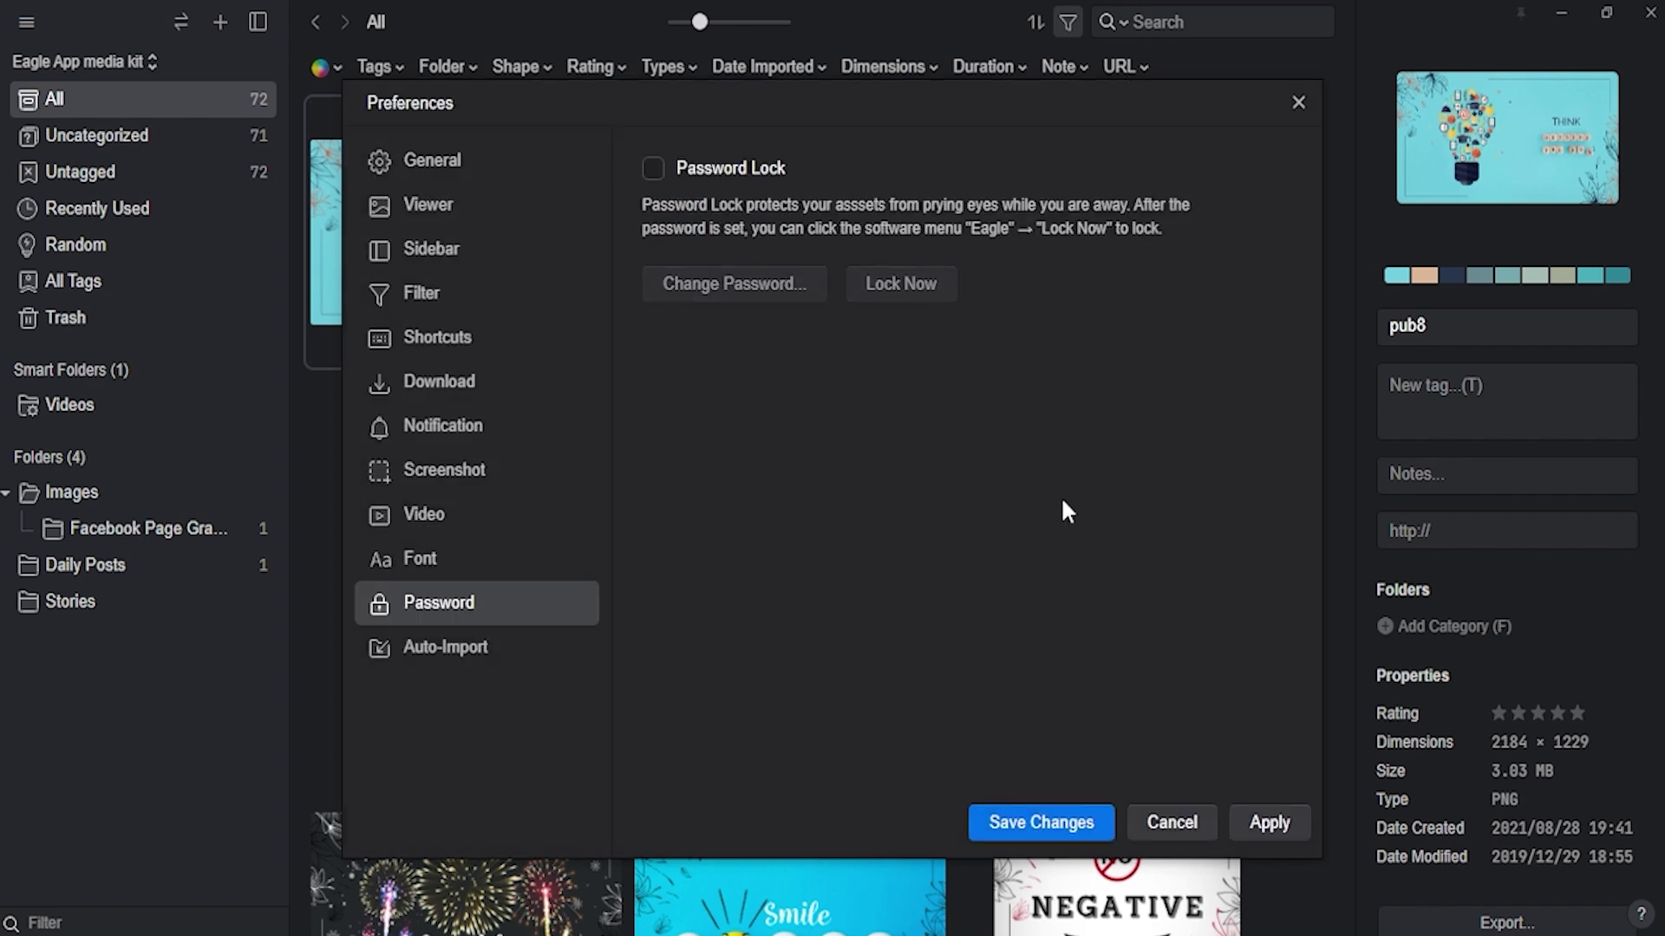
Close Preferences, then hide and restore the side panels around the thumbnail grid.
left_click(1190, 807)
left_click(257, 21)
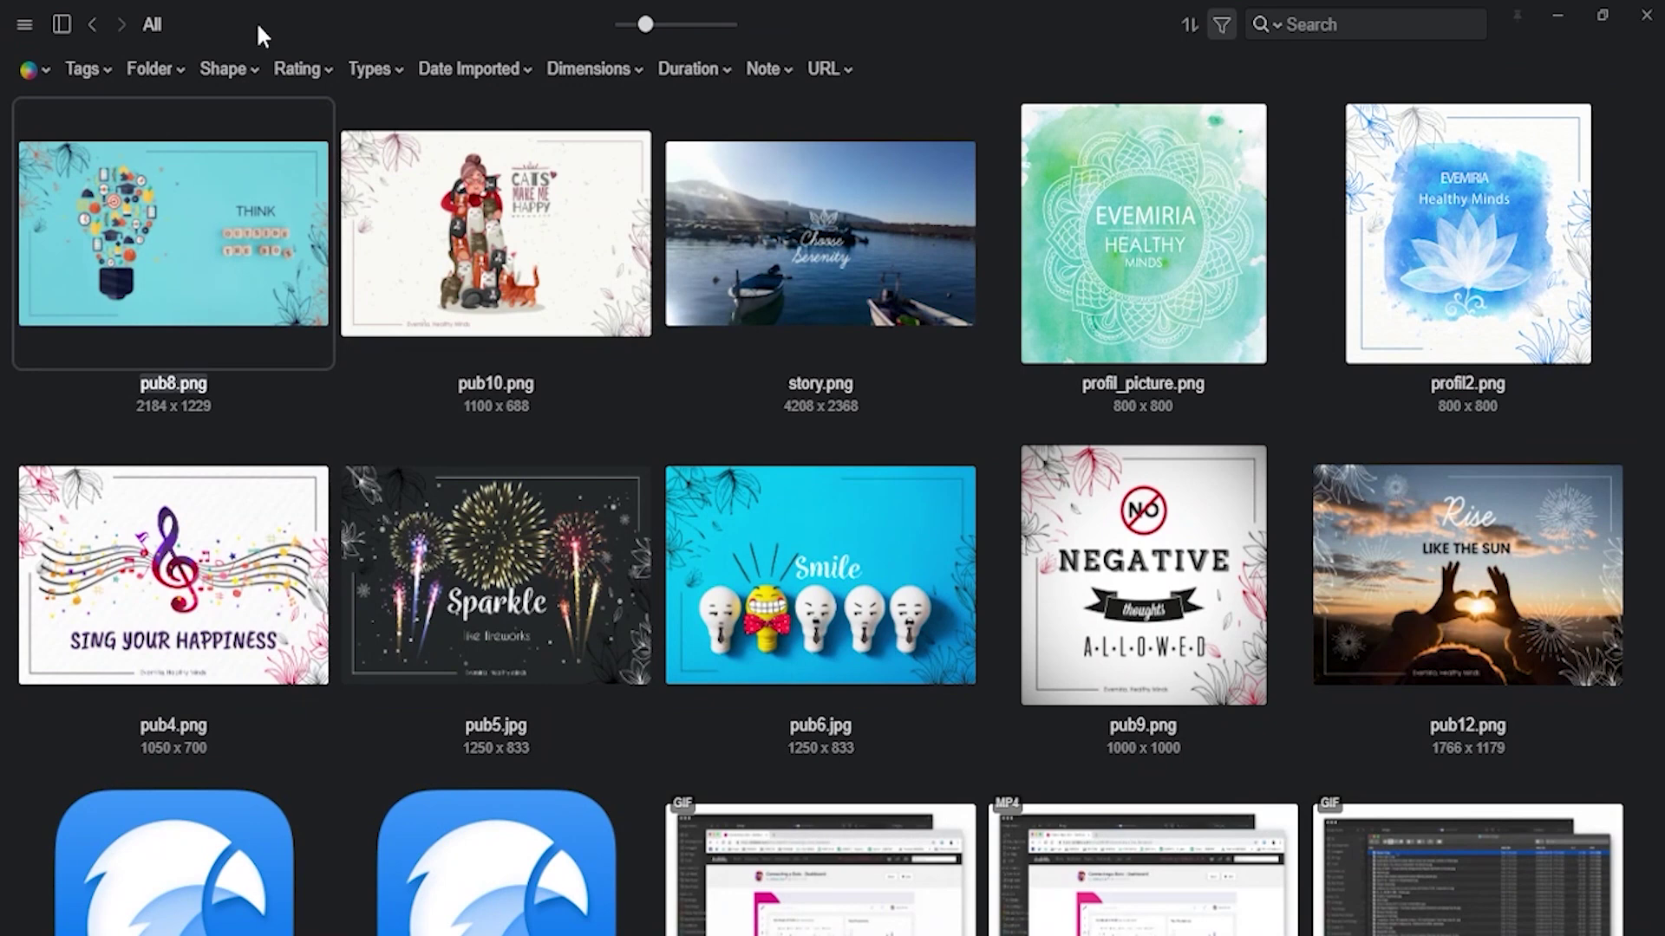
scroll(345, 457, "down", 4)
scroll(344, 456, "up", 4)
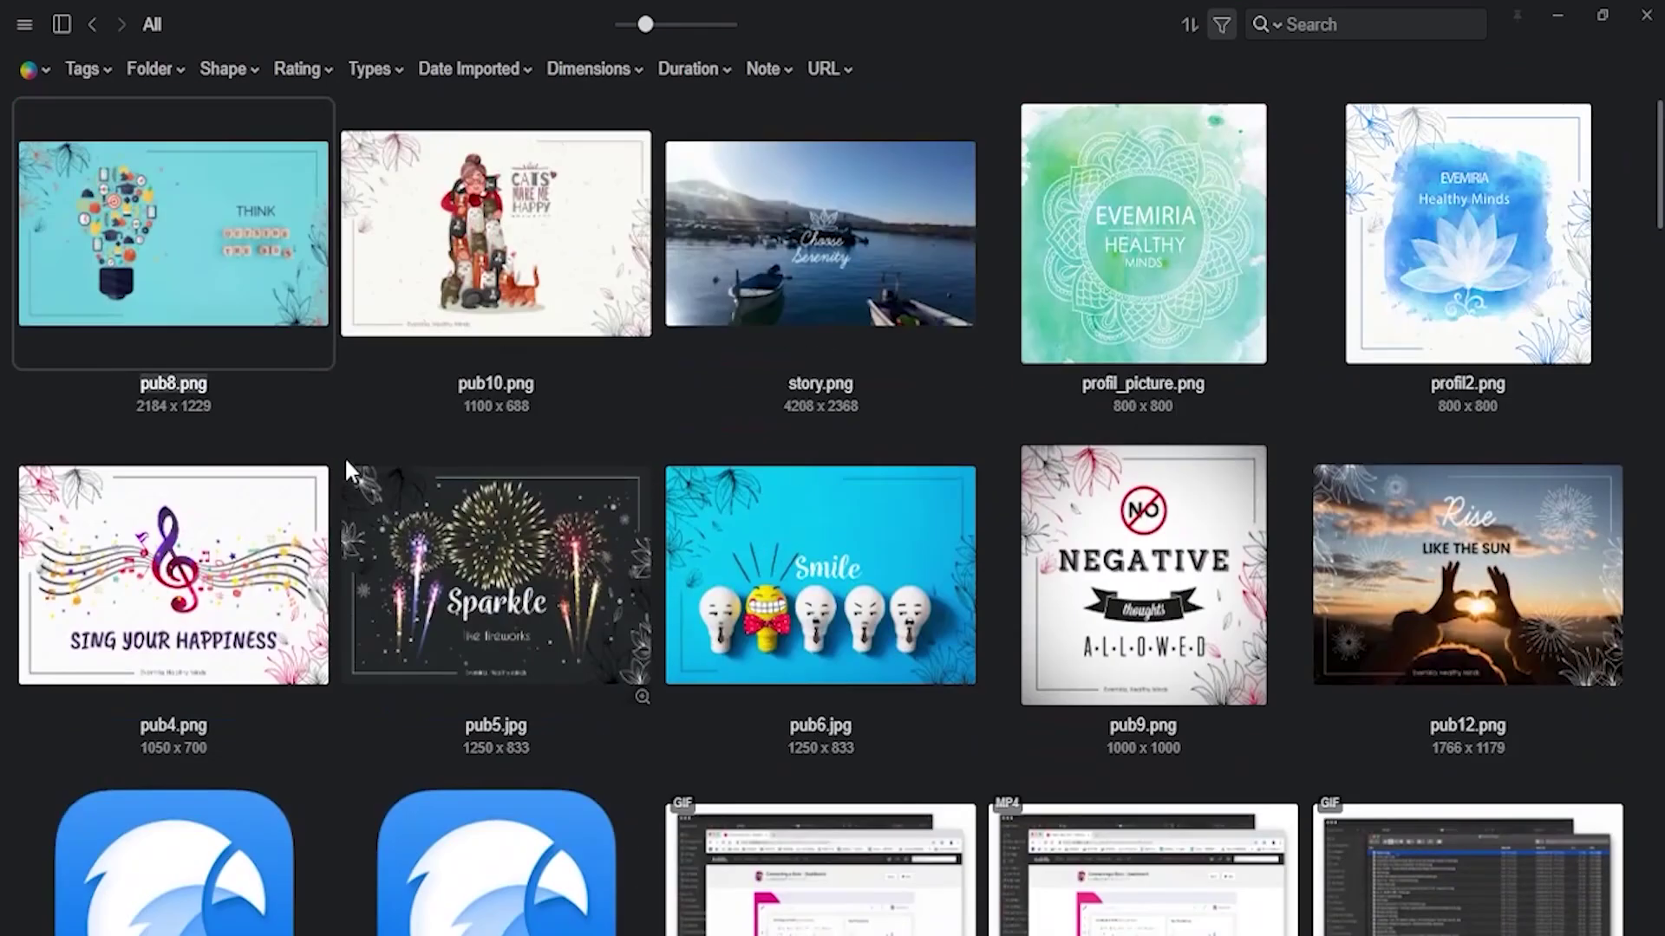
left_click(62, 16)
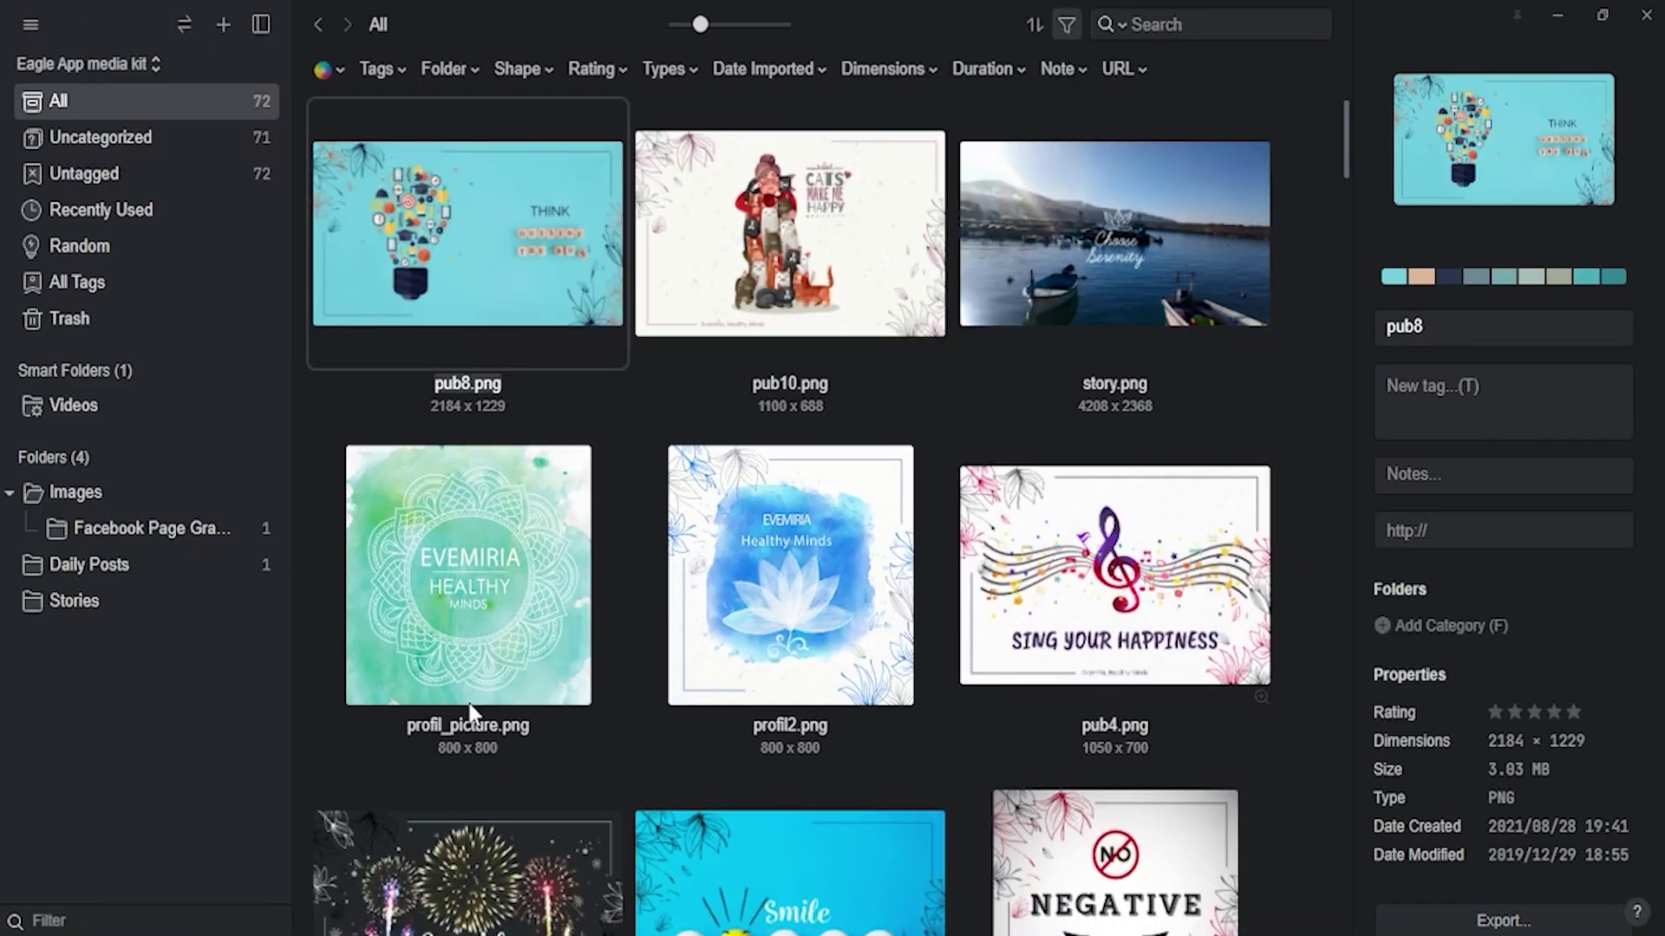
Resize the folder sidebar narrower then wider, and widen the item details panel.
left_click_drag(287, 710, 117, 710)
left_click_drag(241, 720, 319, 722)
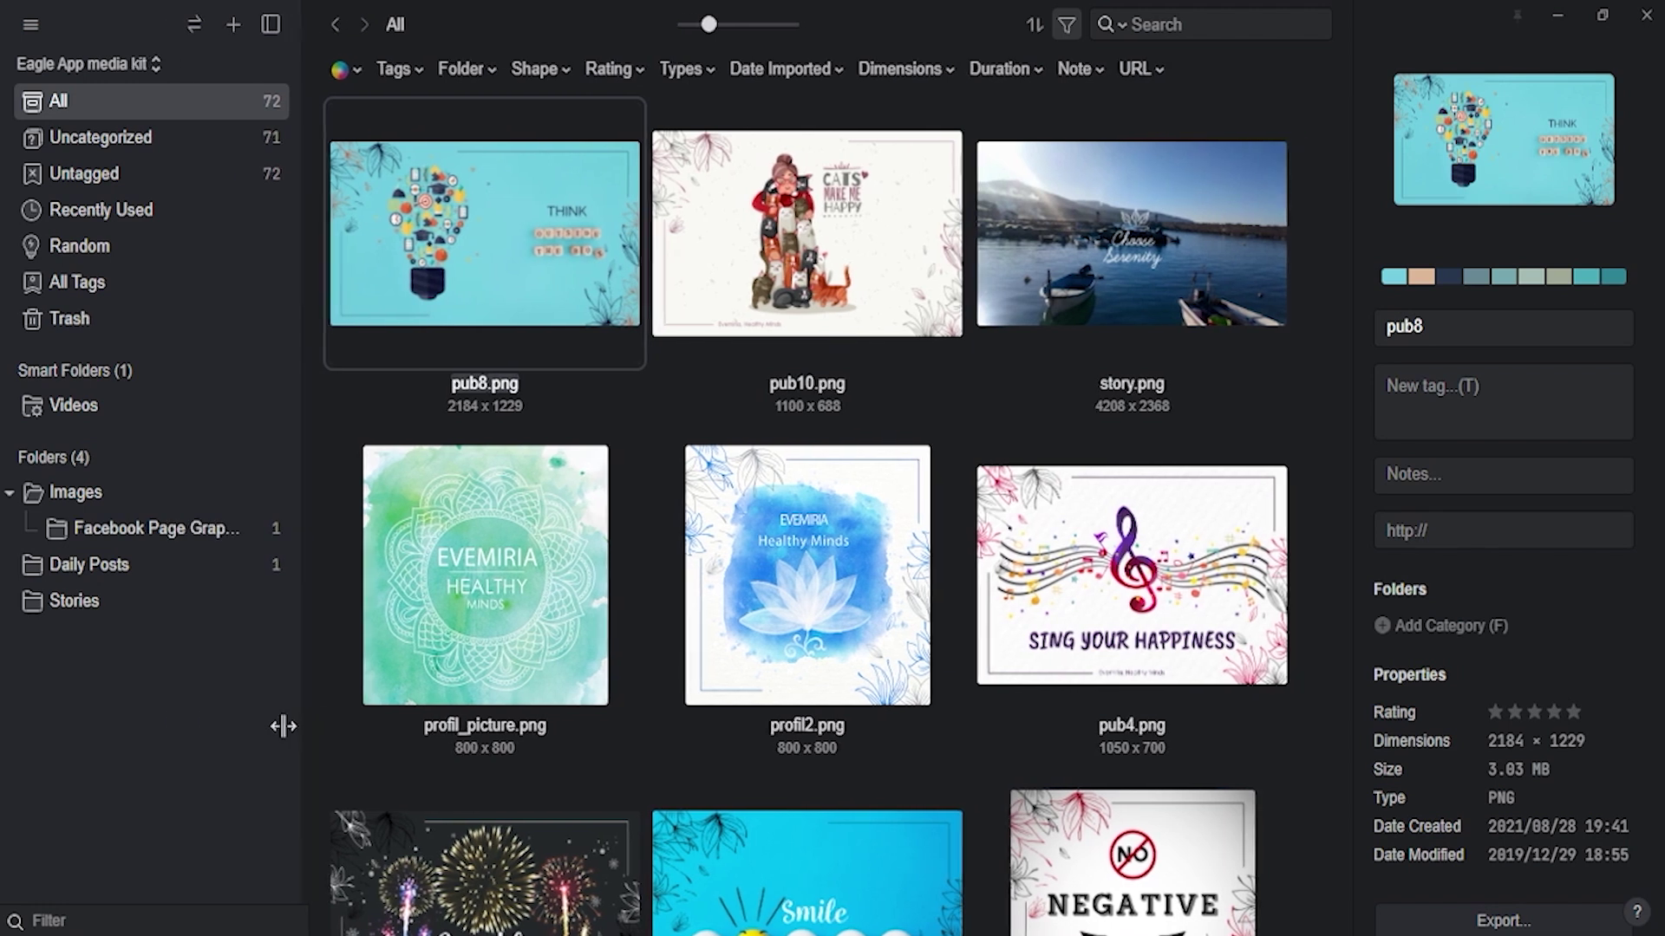
left_click_drag(1353, 726, 1090, 707)
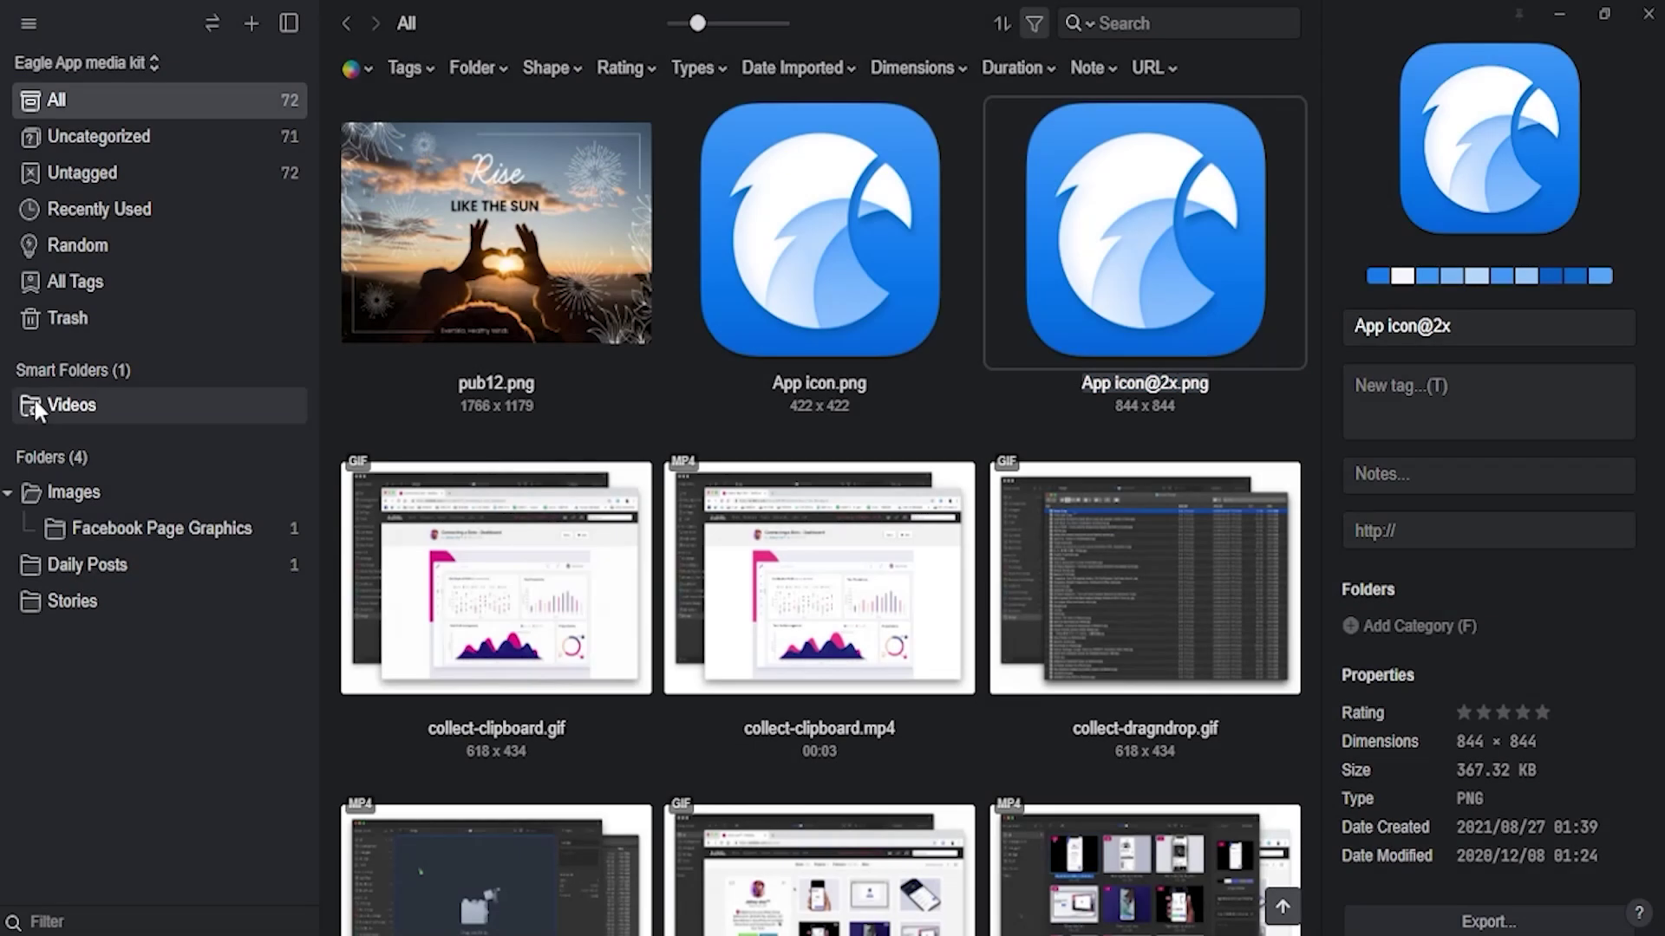
Make the Videos smart folder icon red, then run a search for 'eagle app'.
right_click(33, 412)
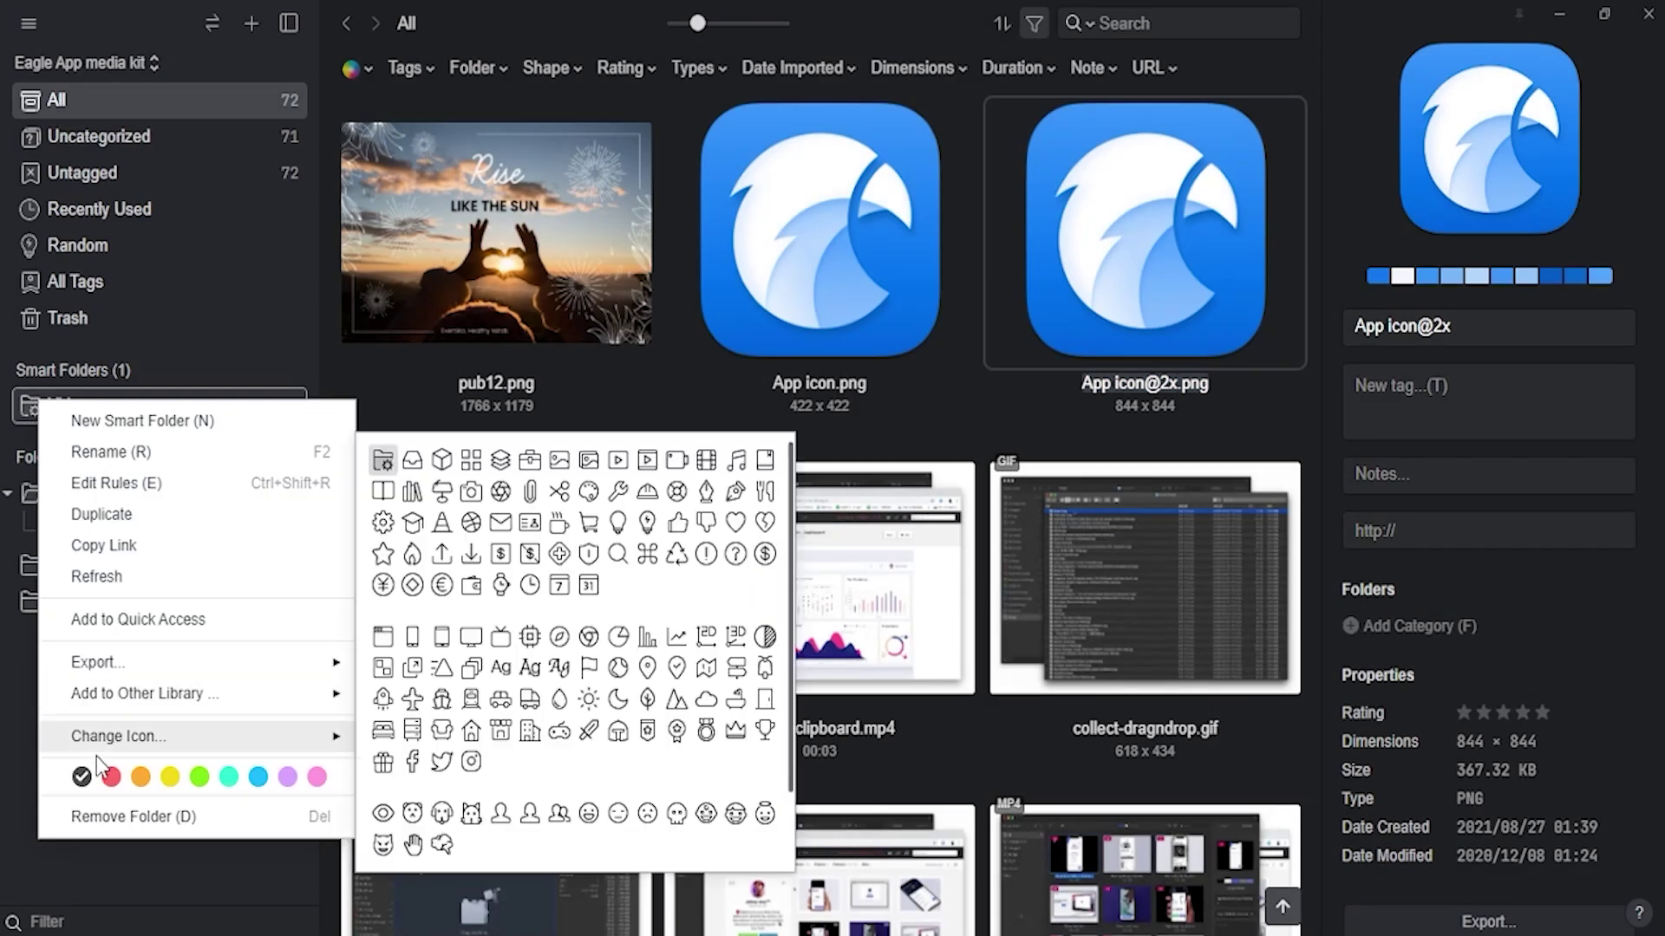
mouse_move(117, 737)
left_click(111, 778)
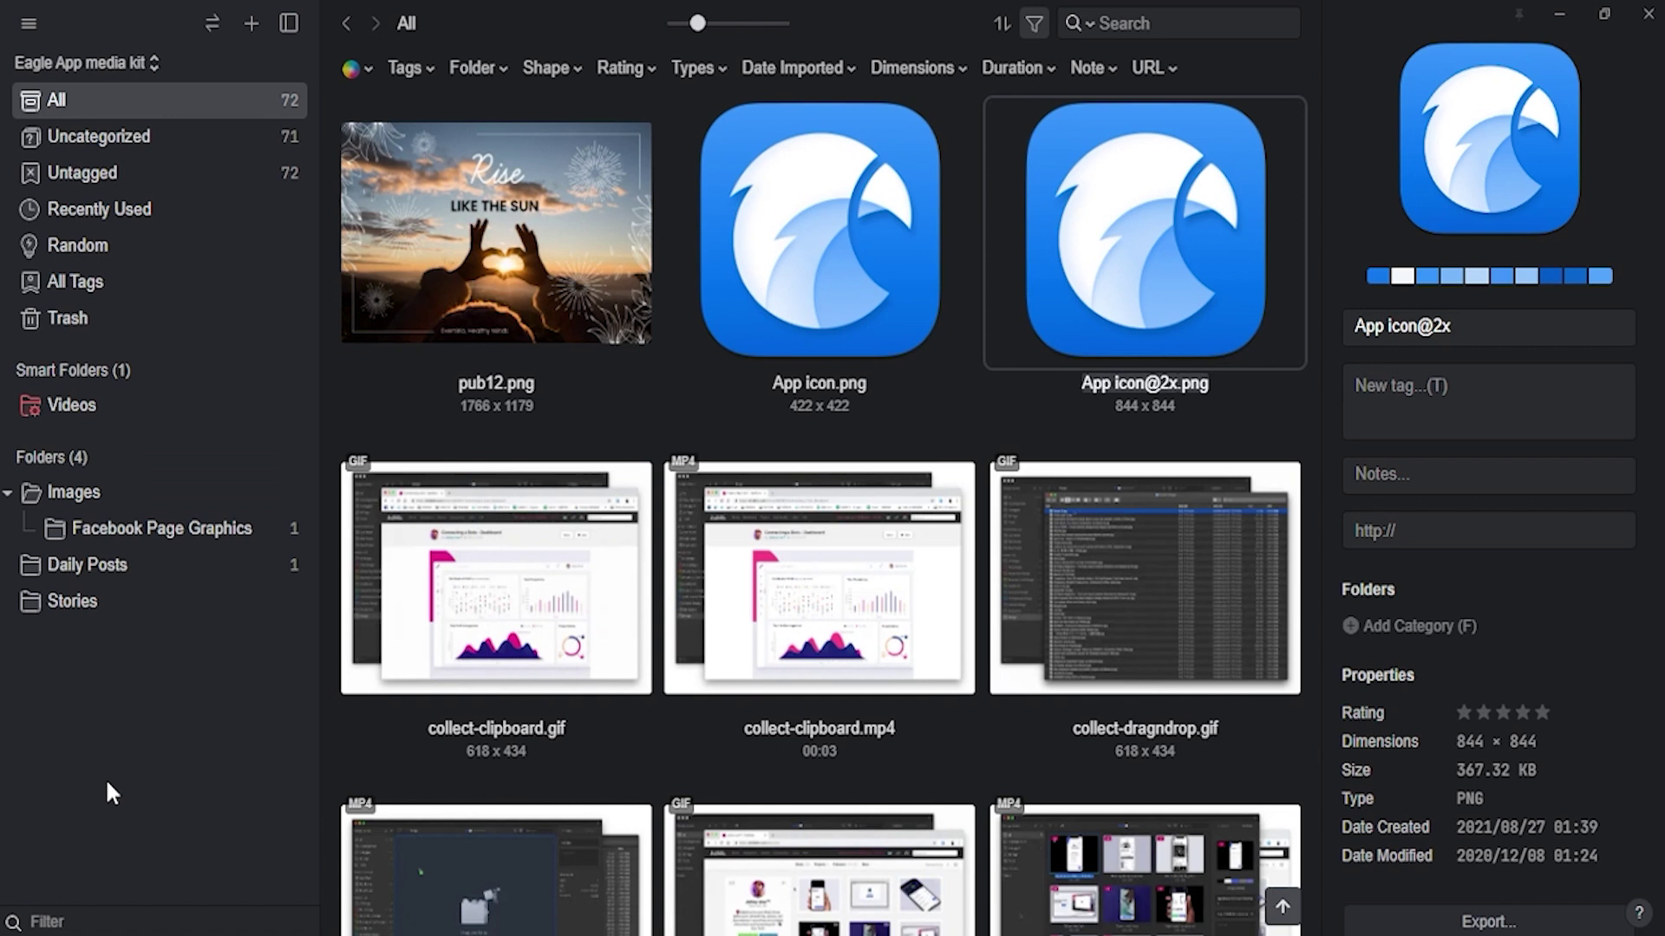
right_click(33, 412)
mouse_move(202, 734)
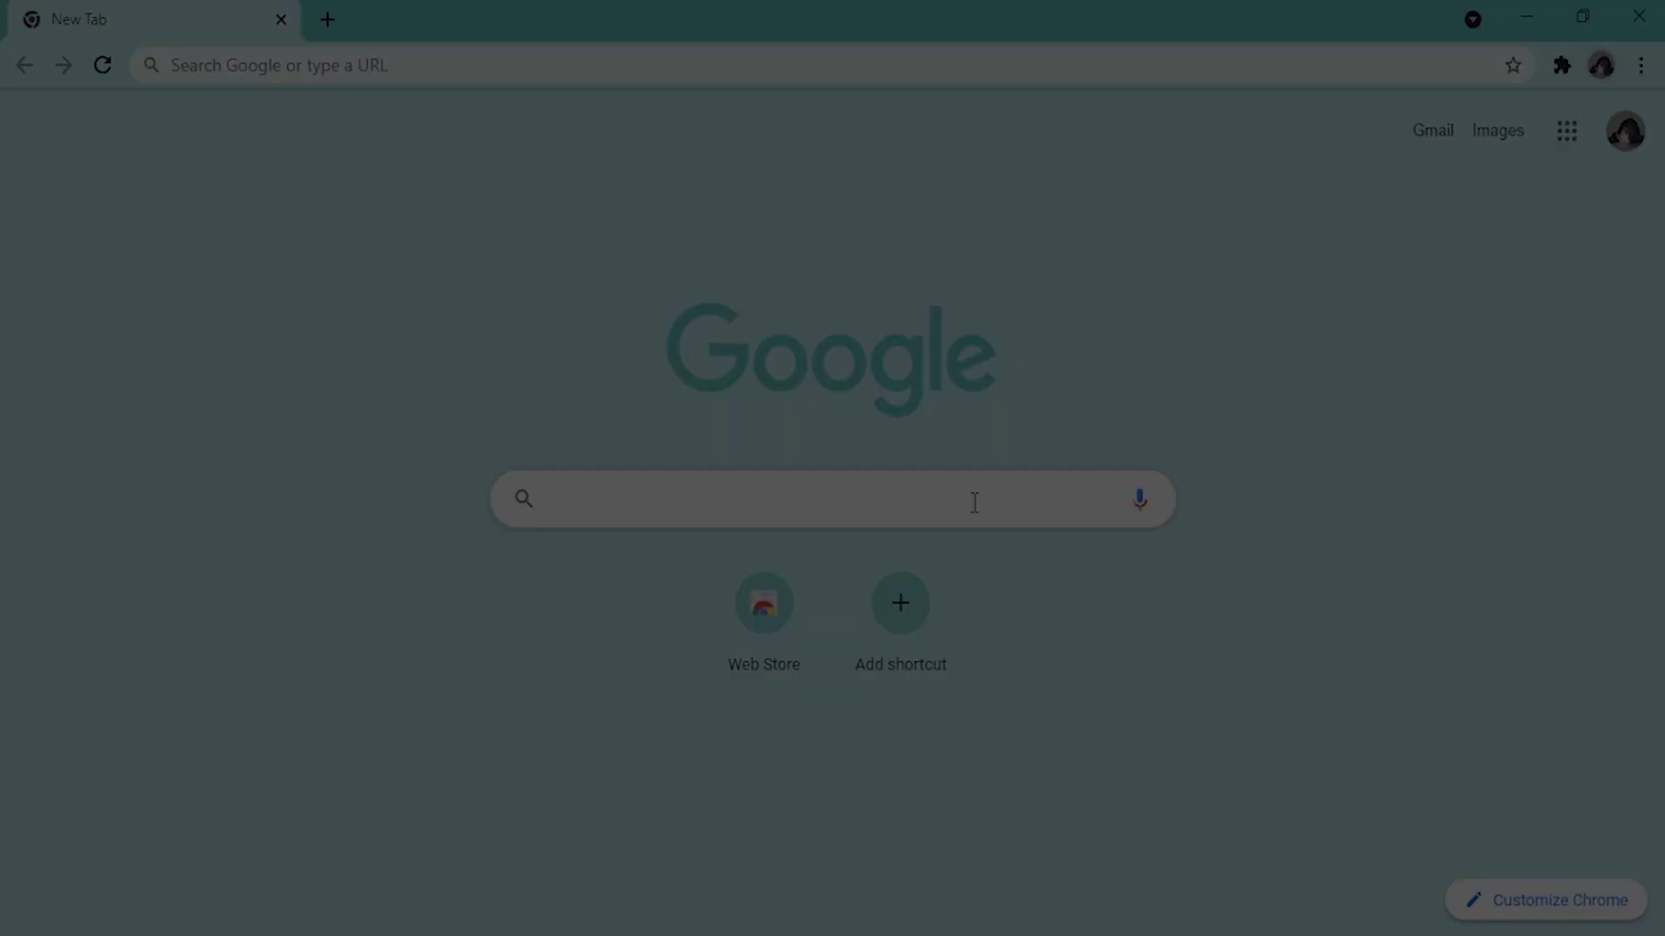
type("eagle app")
key("Return")
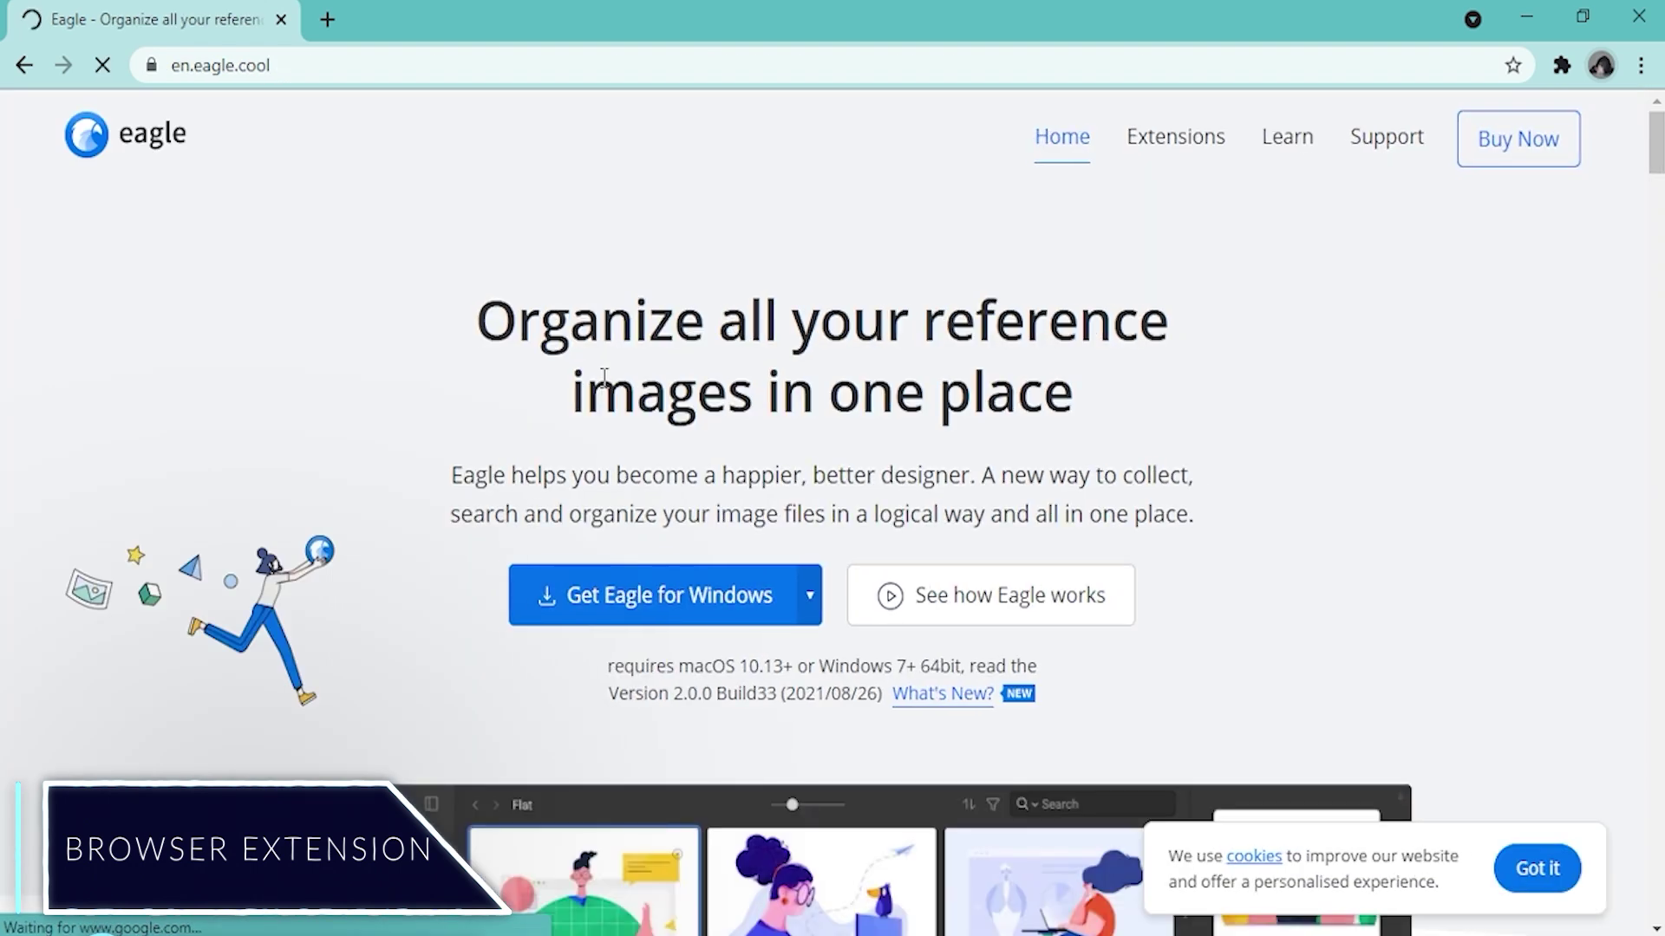
Capture the Eagle homepage with the Eagle browser extension, then return to all items.
left_click(1192, 158)
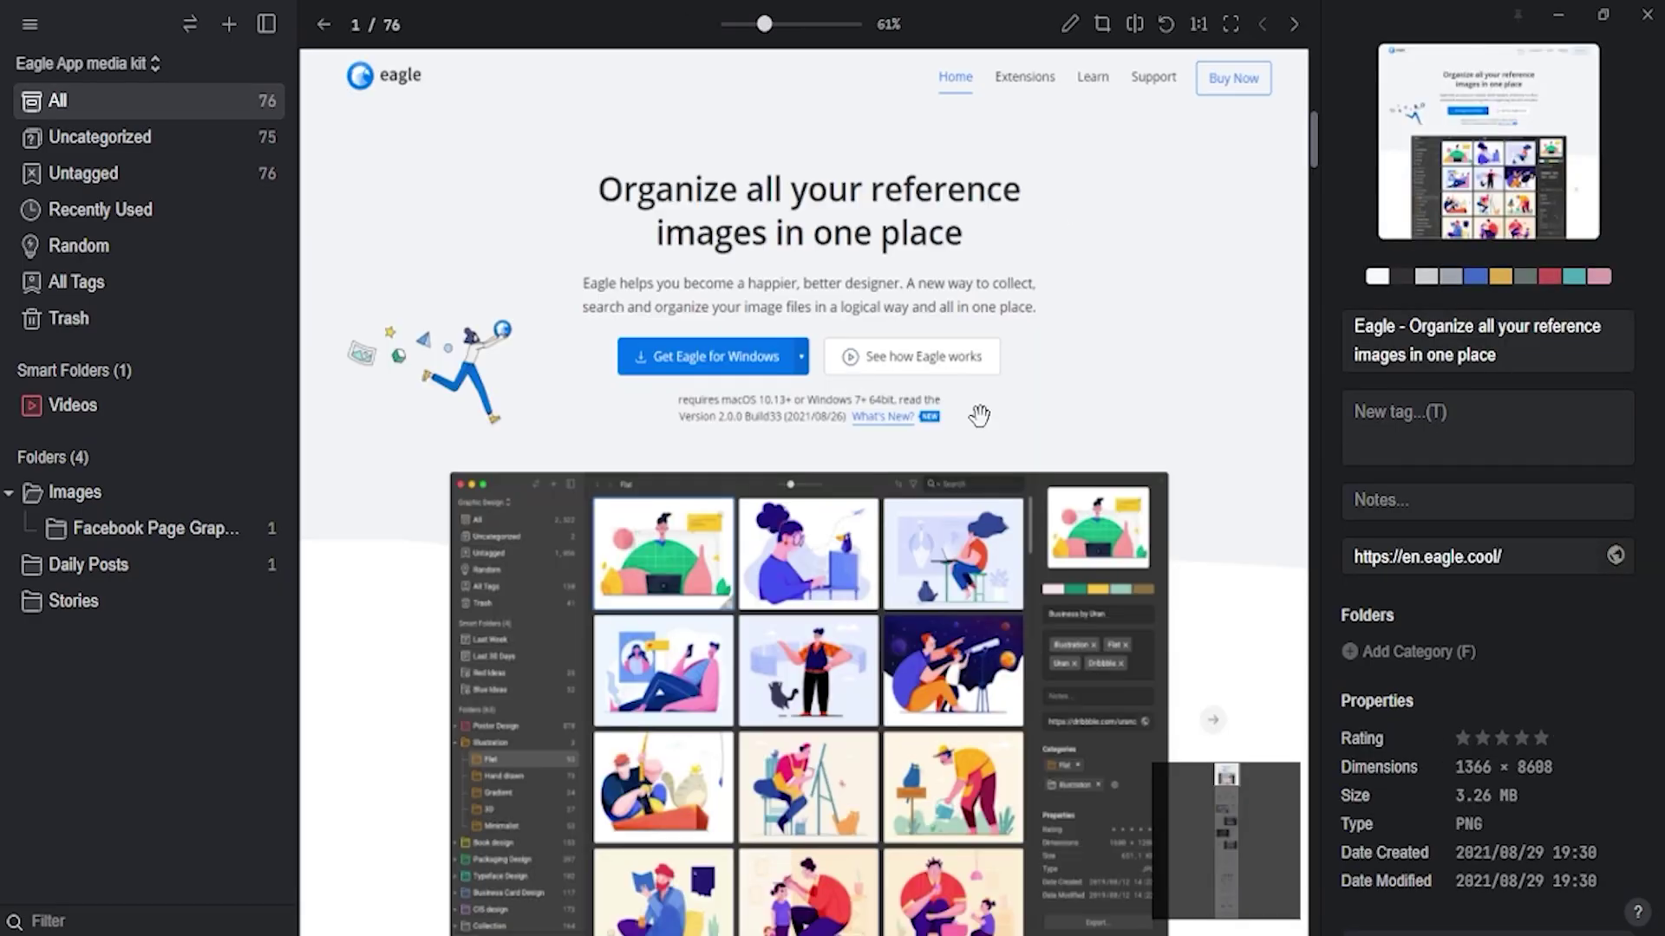
scroll(980, 415, "down", 2)
left_click(672, 464)
left_click(825, 668)
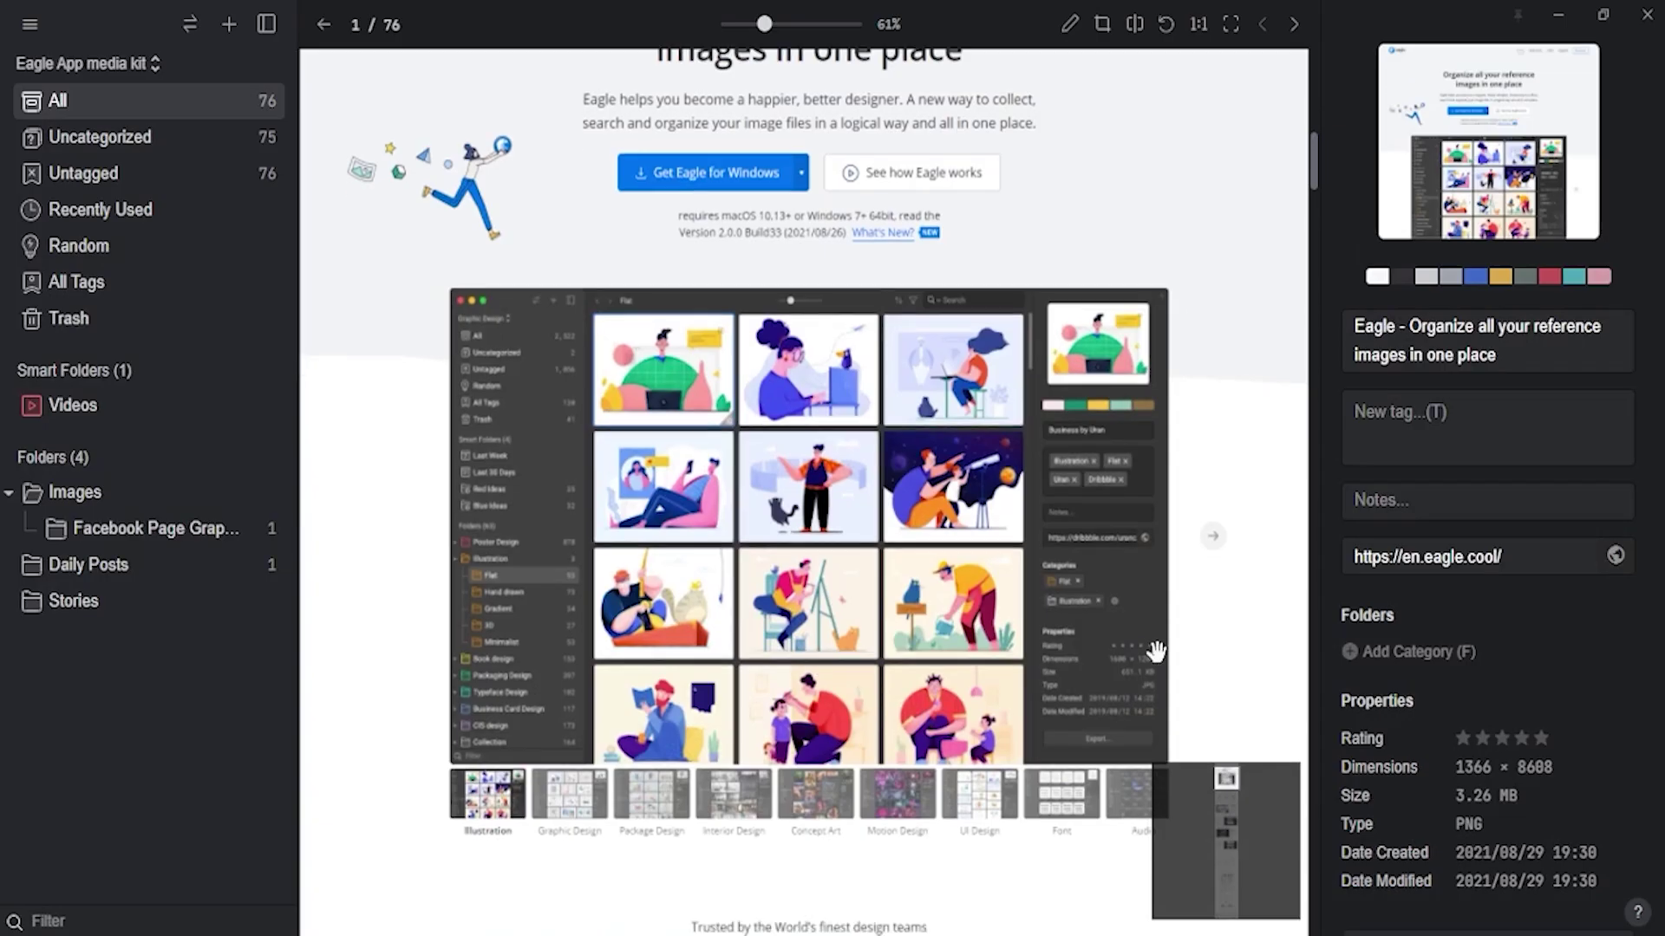
scroll(1155, 650, "down", 5)
scroll(565, 279, "down", 5)
key("Escape")
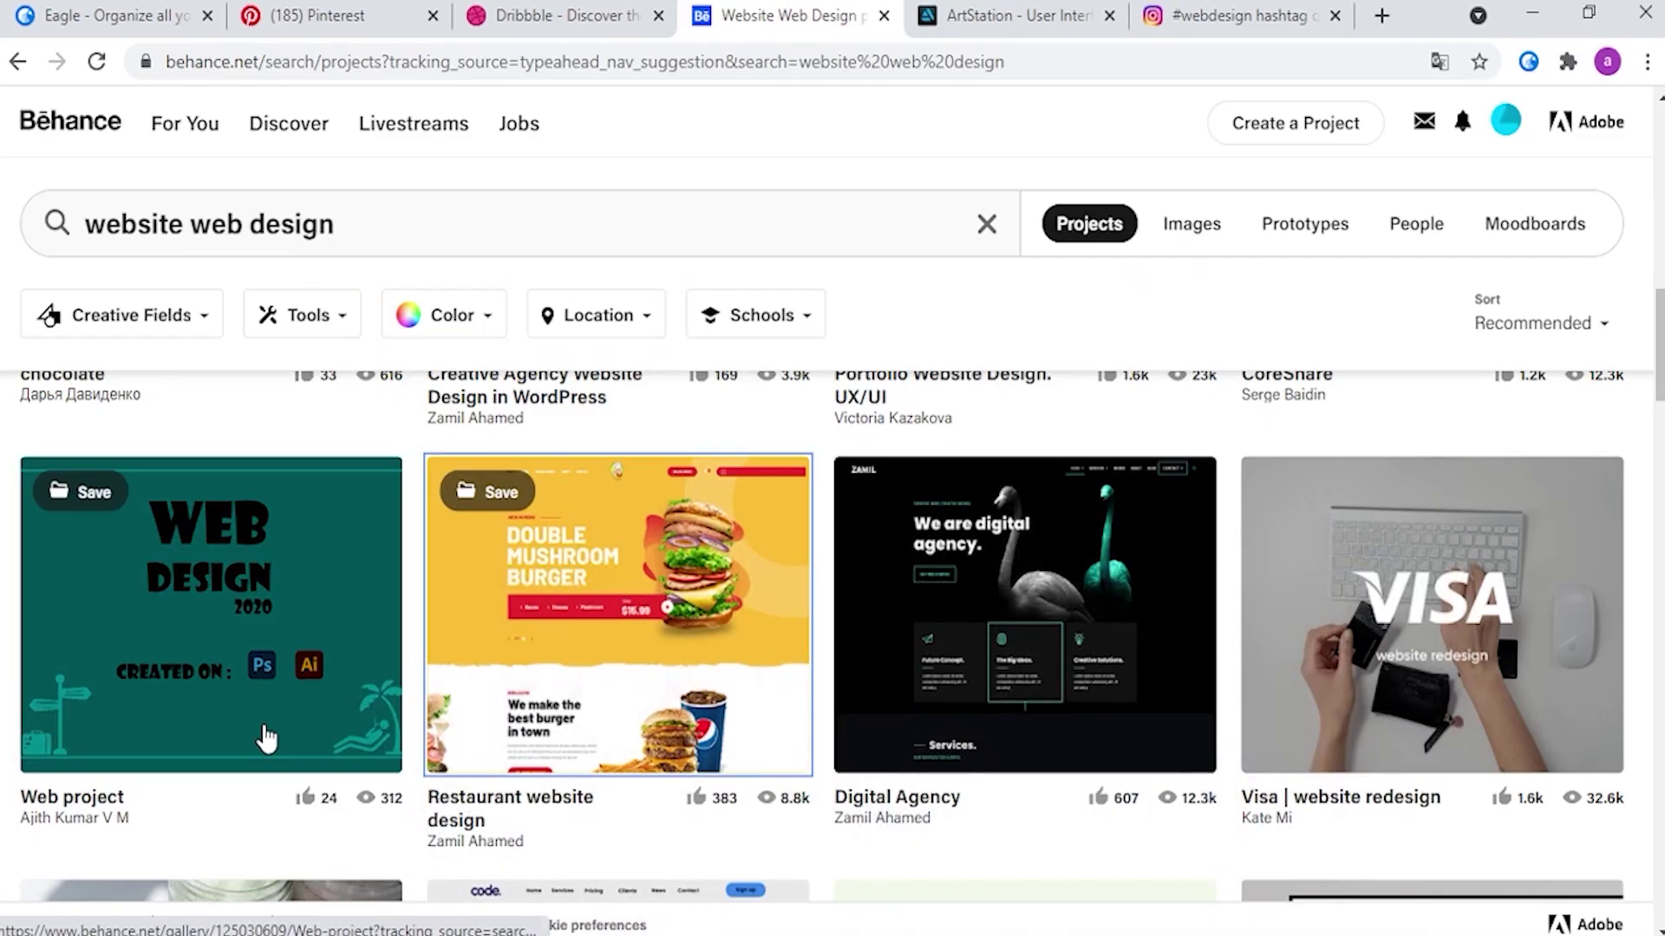
Save the Behance web project image to Eagle and pick Instagram images for batch import.
right_click(261, 736)
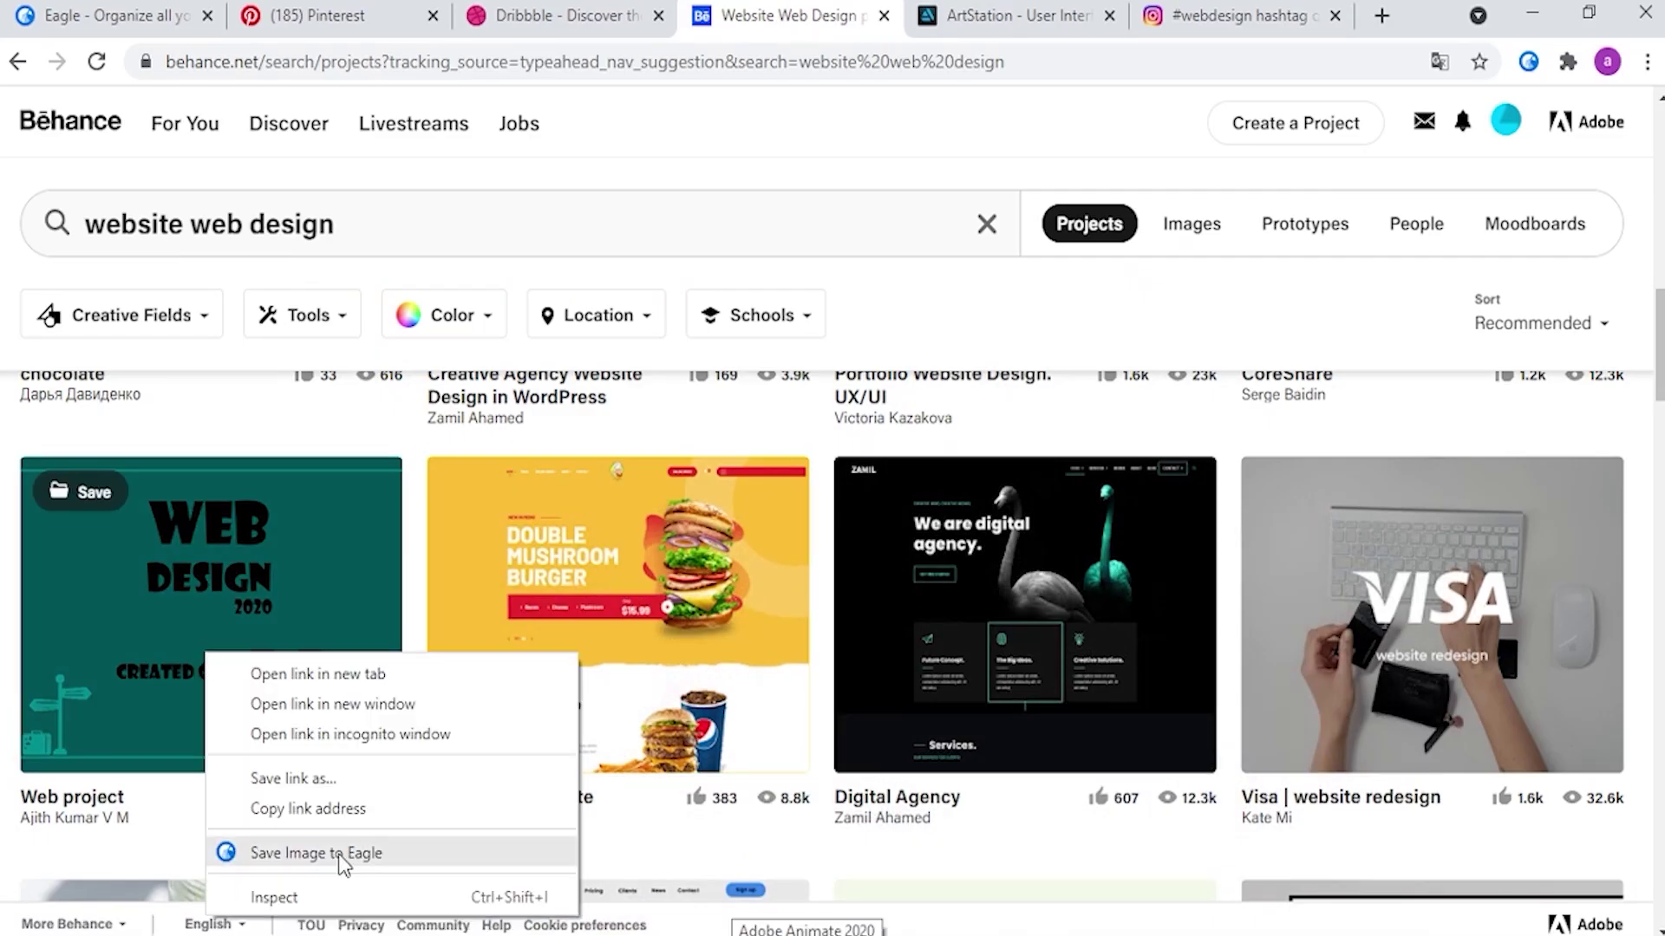
left_click(229, 851)
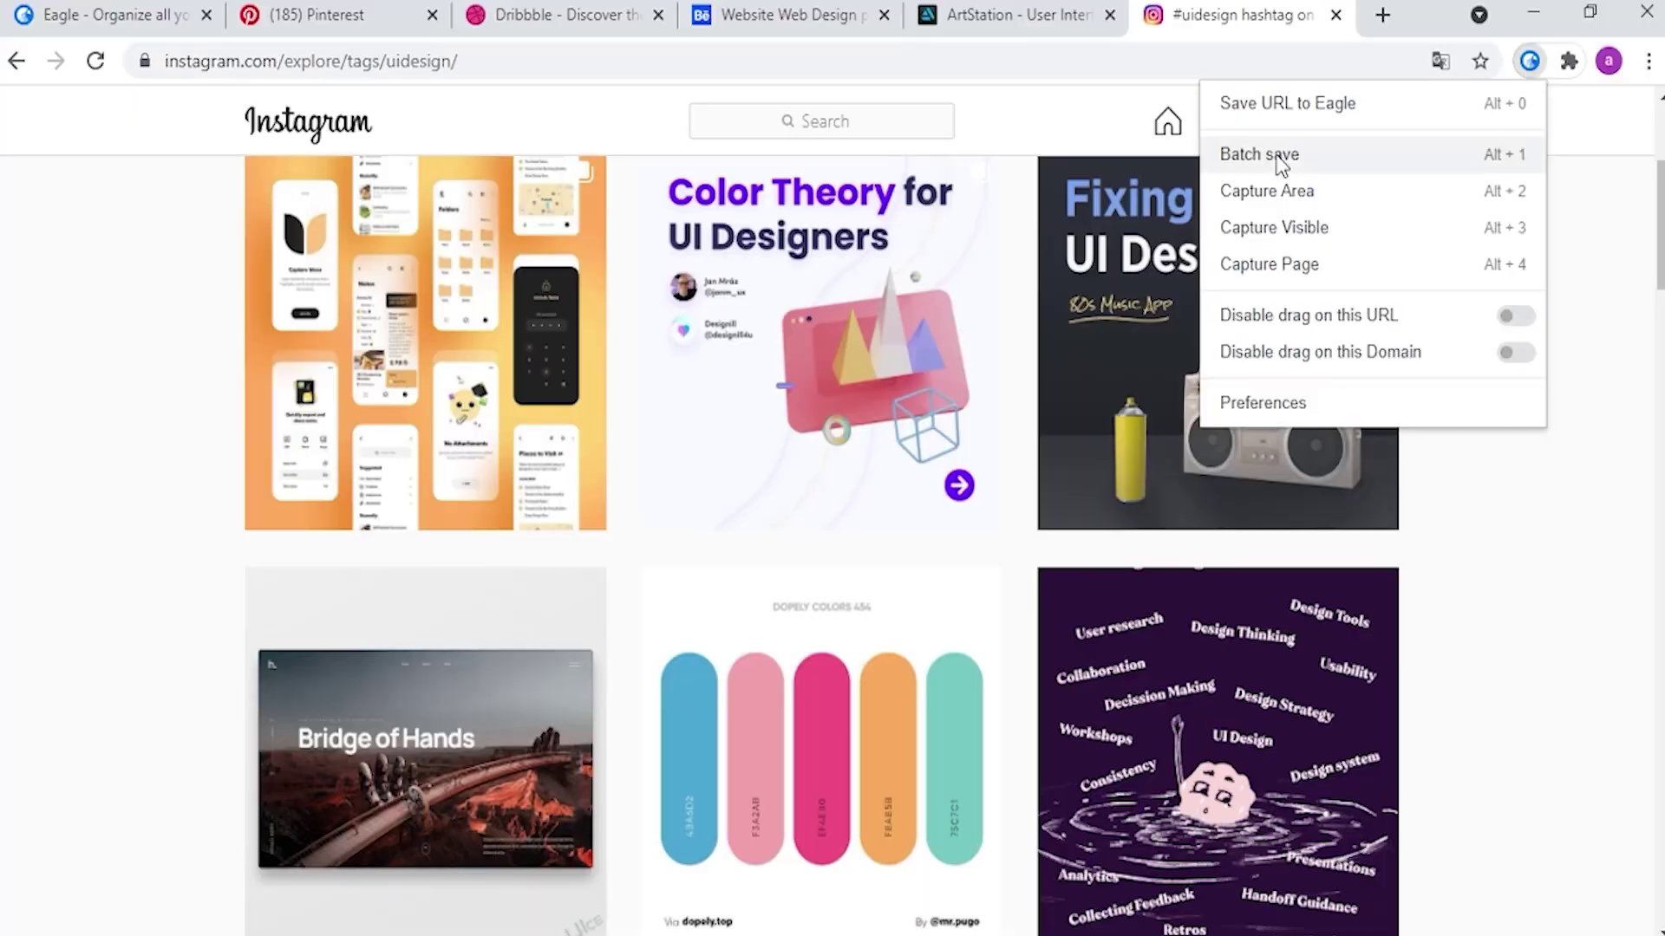
left_click(1274, 164)
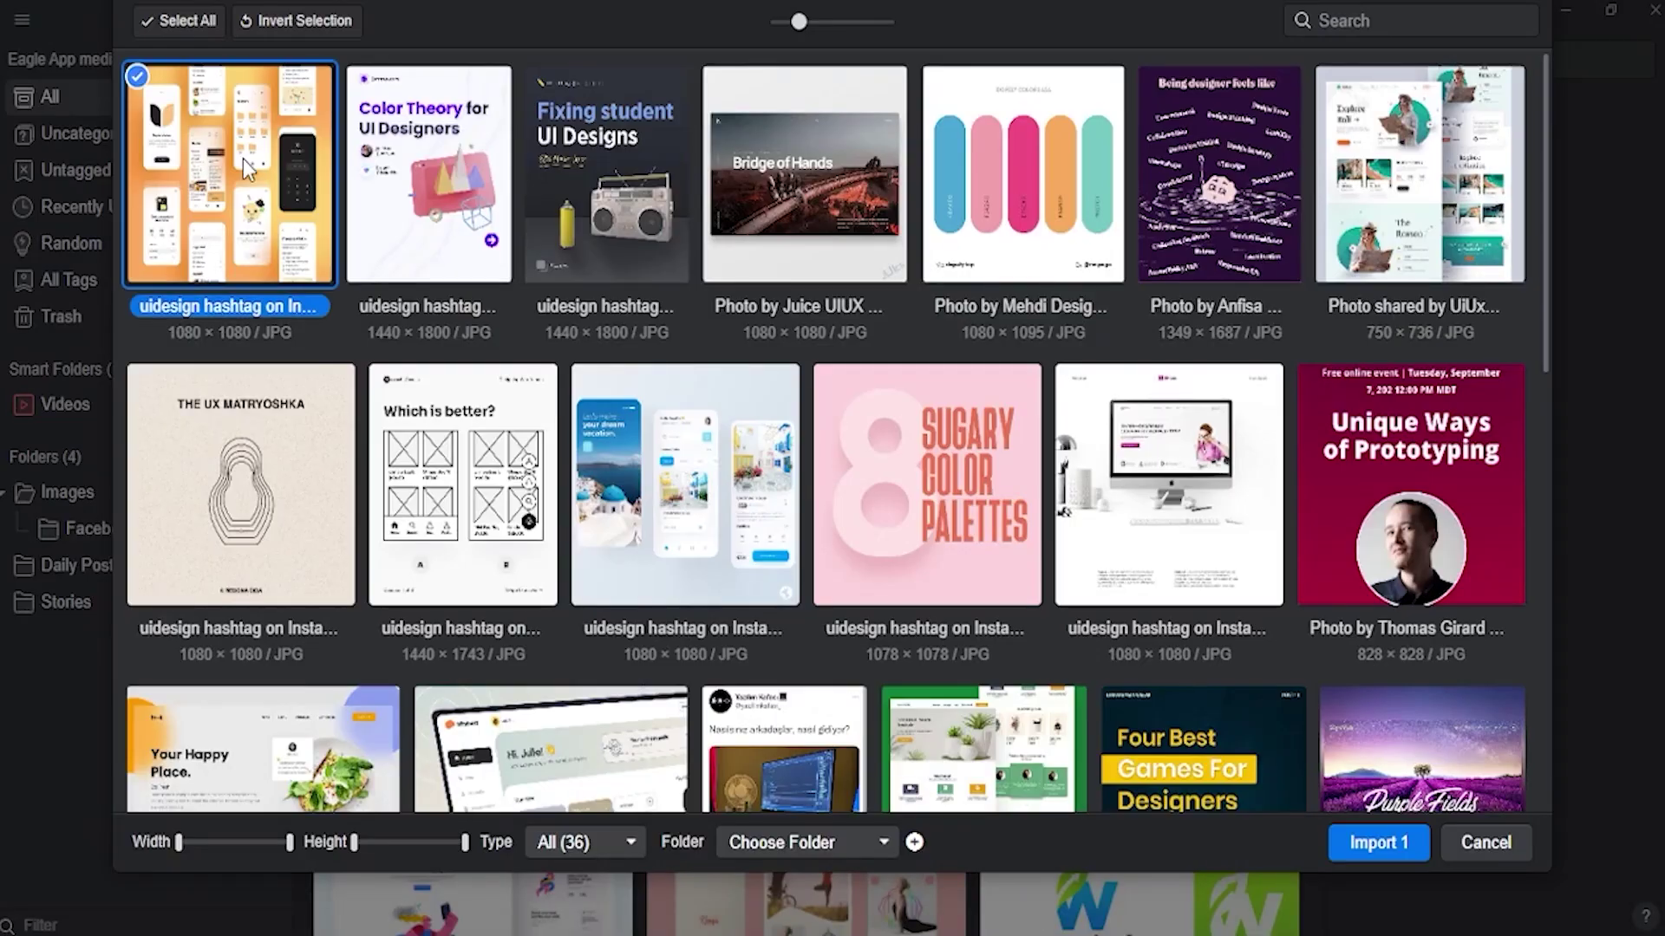
left_click(1419, 176)
left_click(1169, 488)
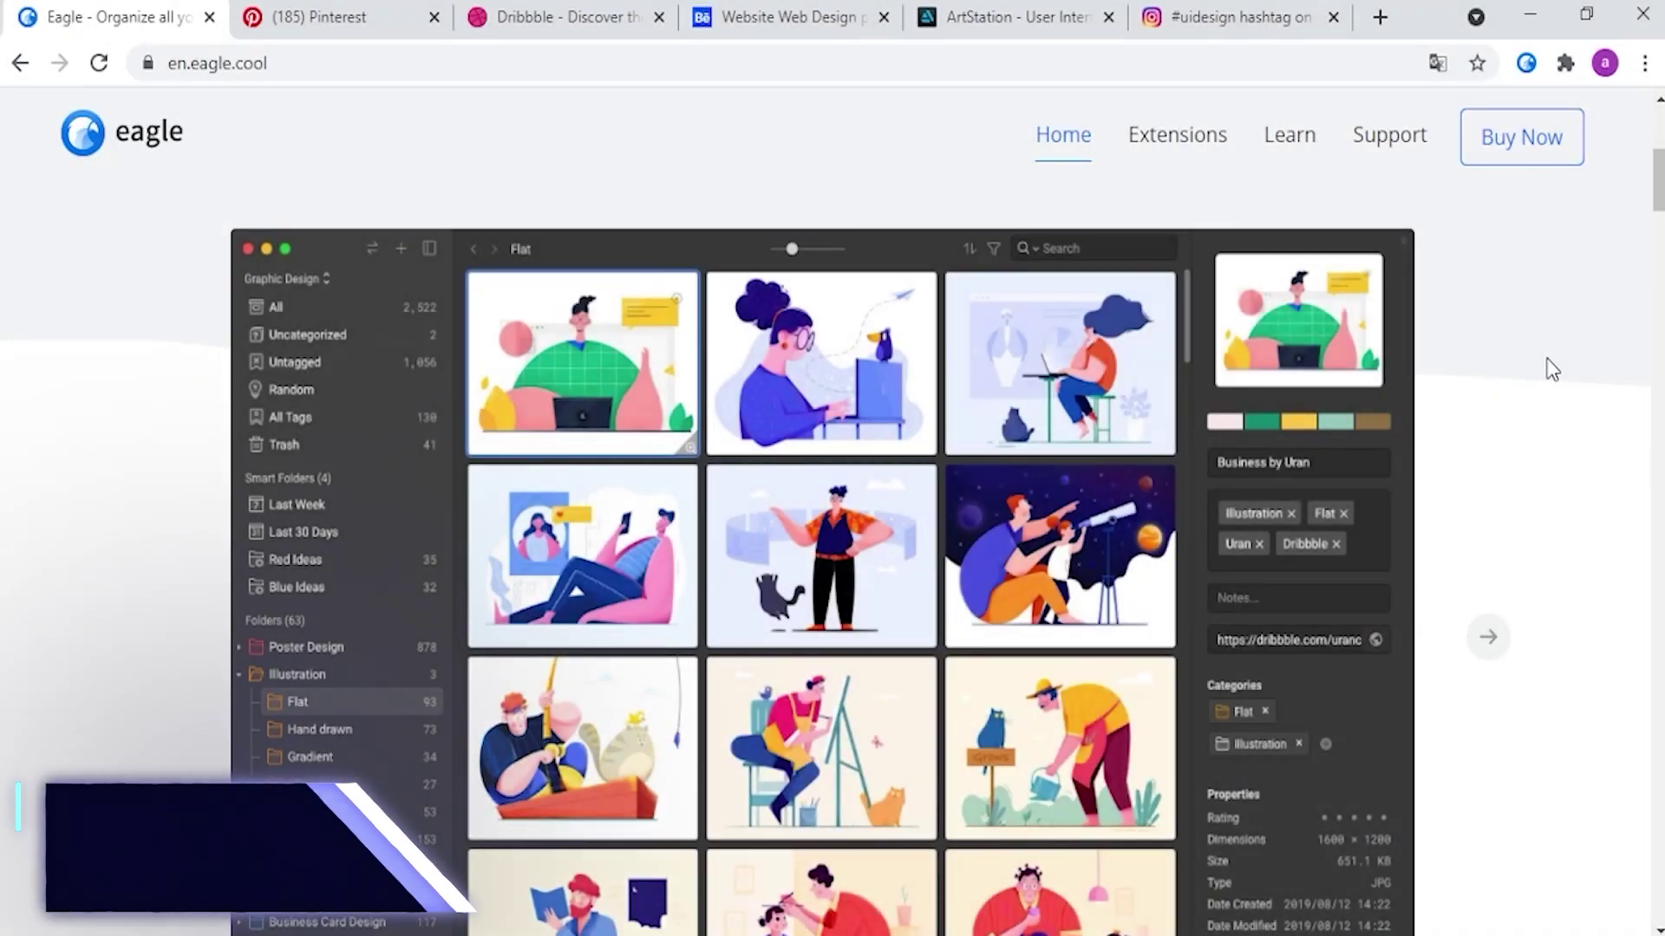
scroll(1548, 368, "down", 3)
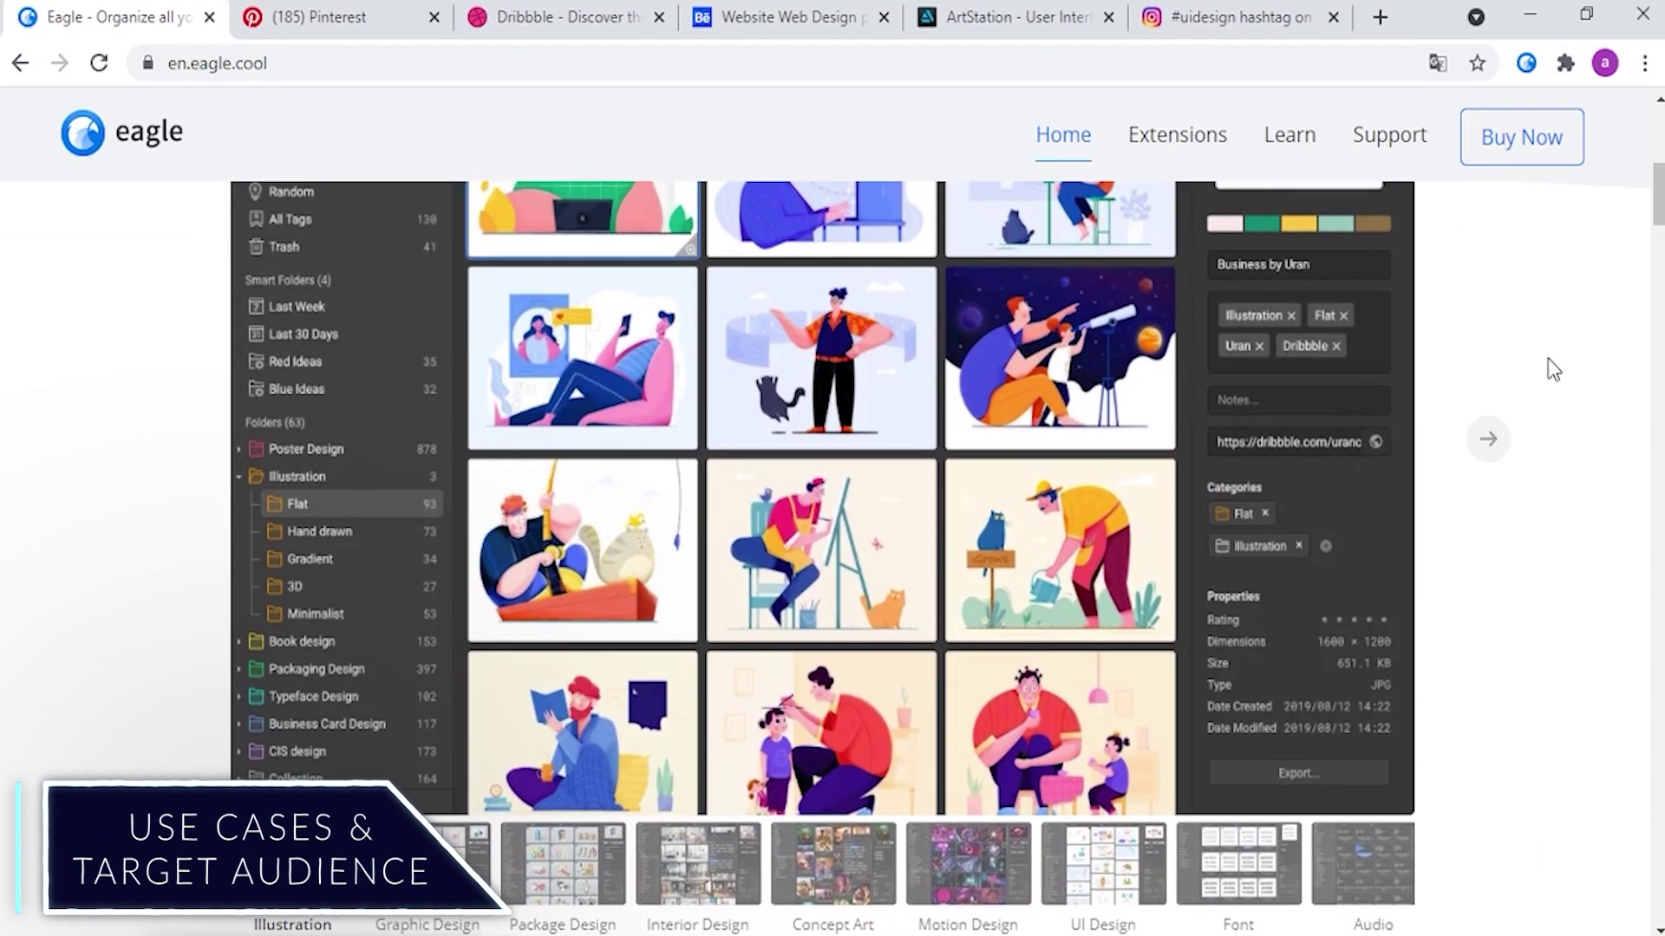
View the Graphic, Package, Interior, Concept Art, Motion and UI Design demos.
left_click(424, 892)
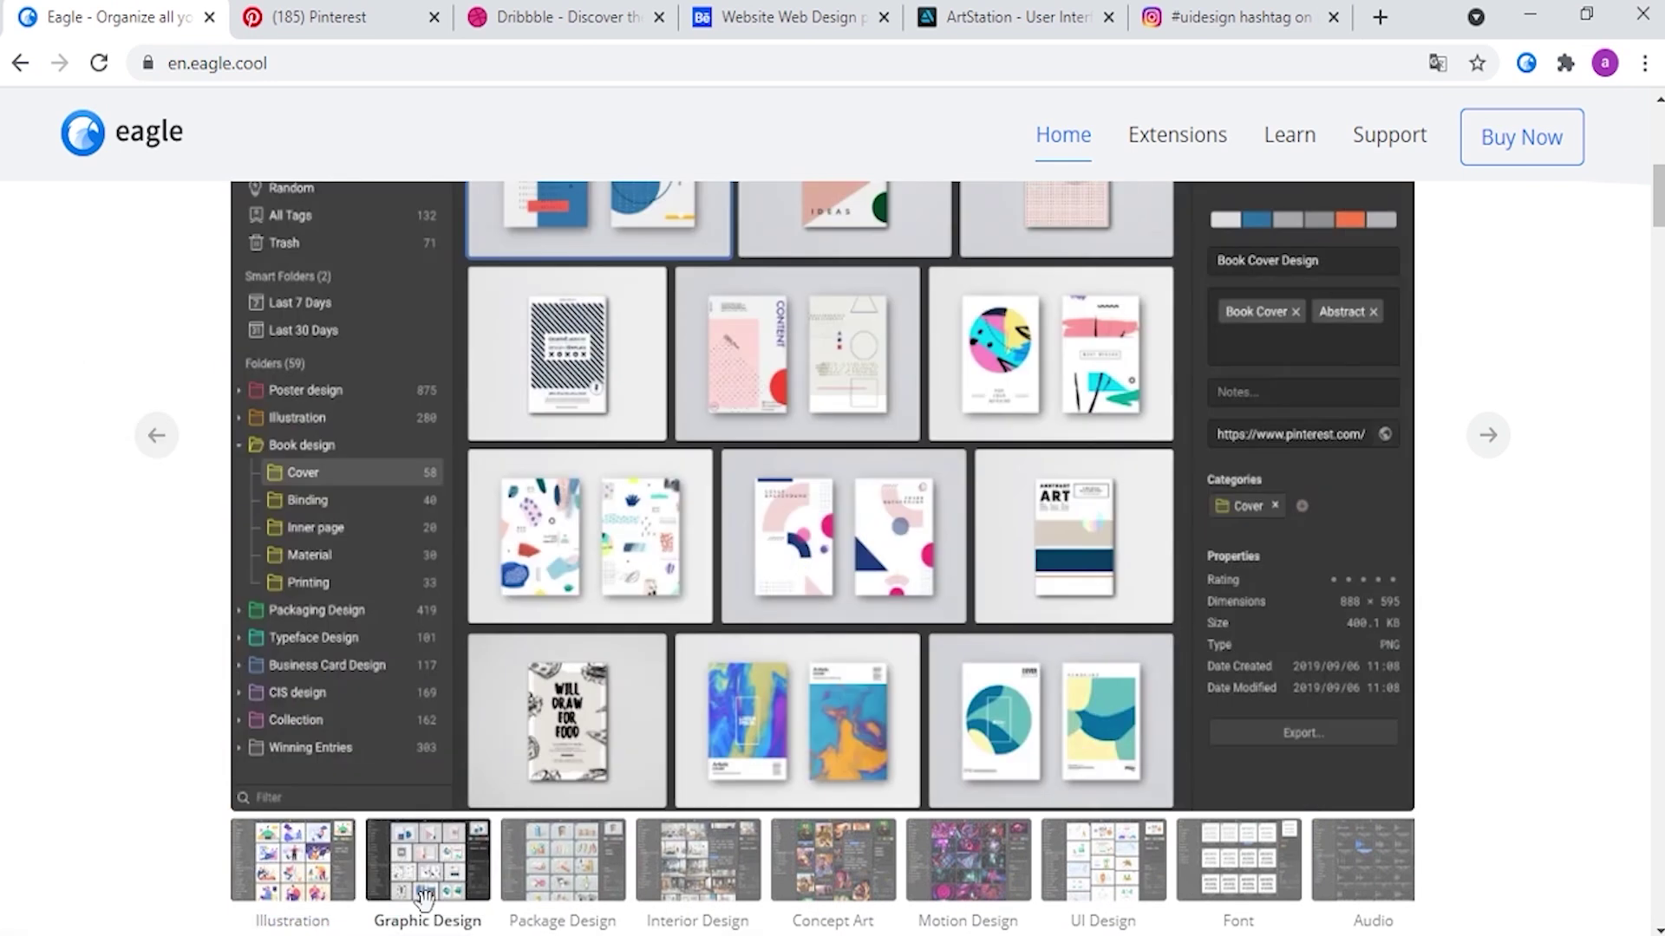
left_click(562, 890)
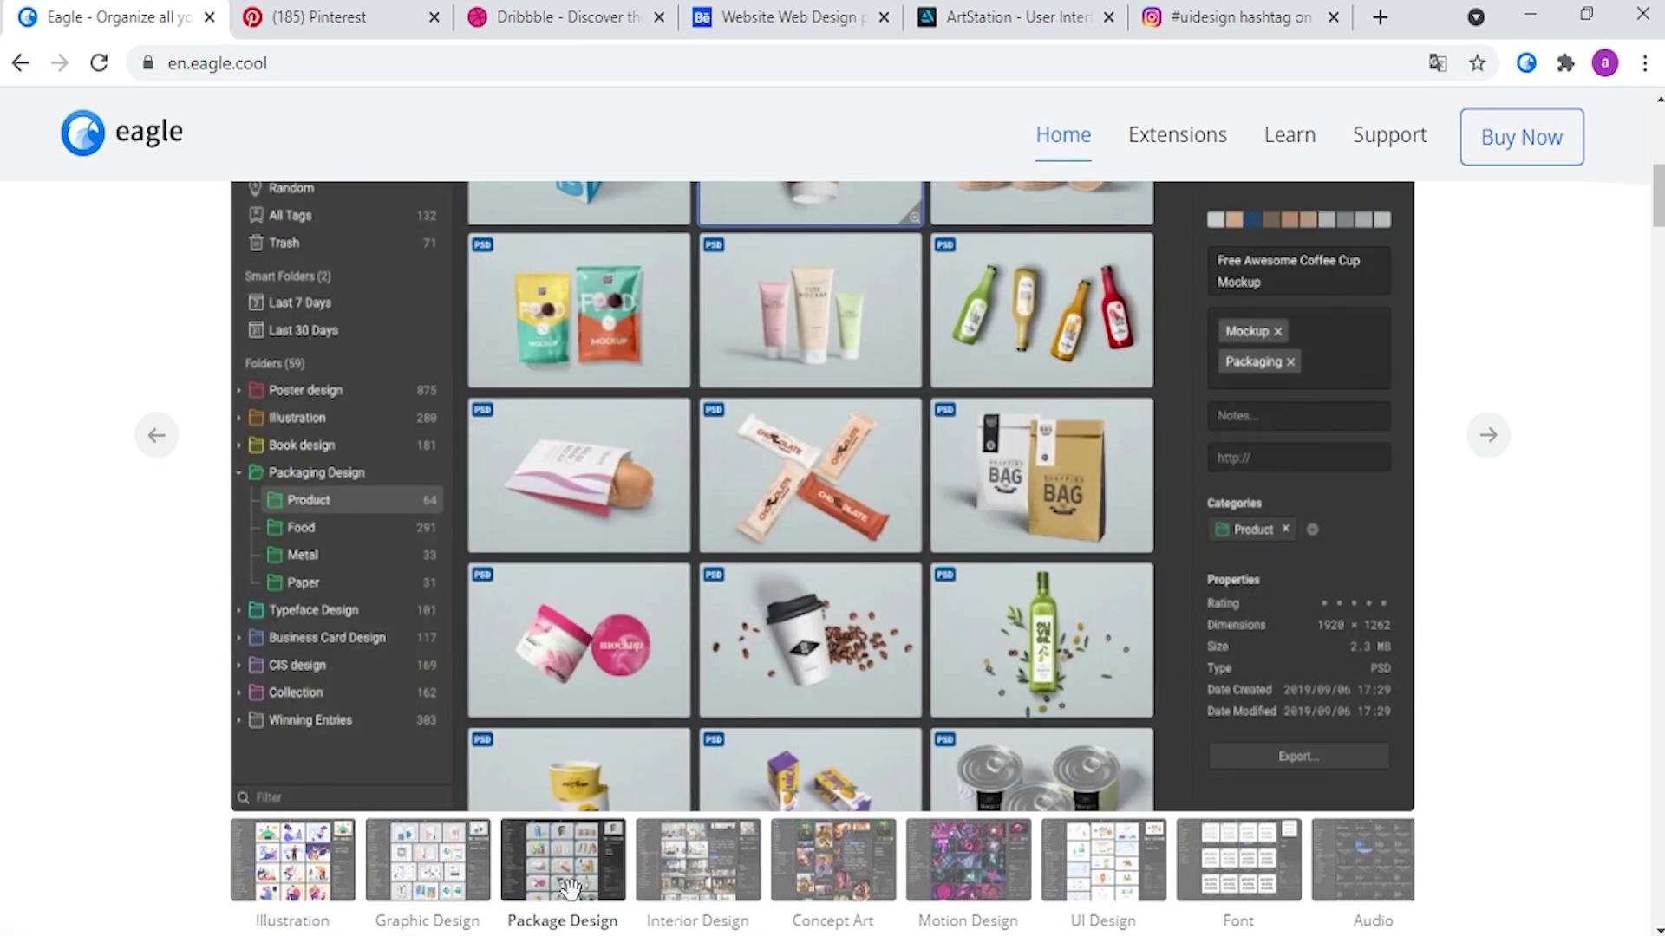
left_click(726, 889)
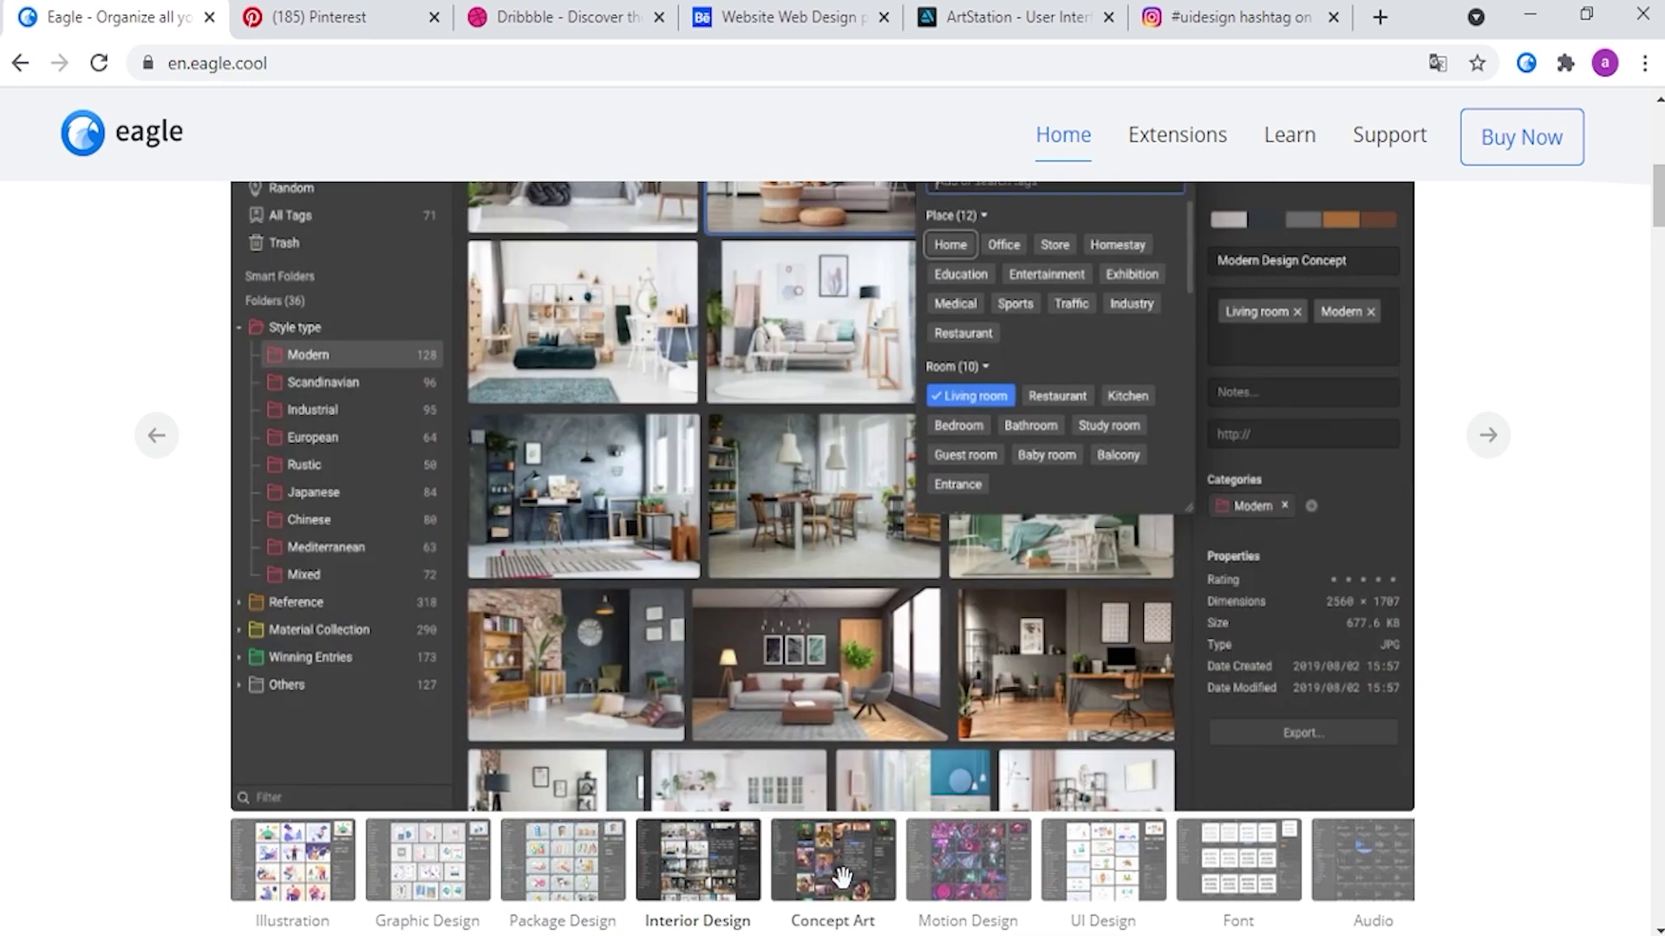
left_click(843, 879)
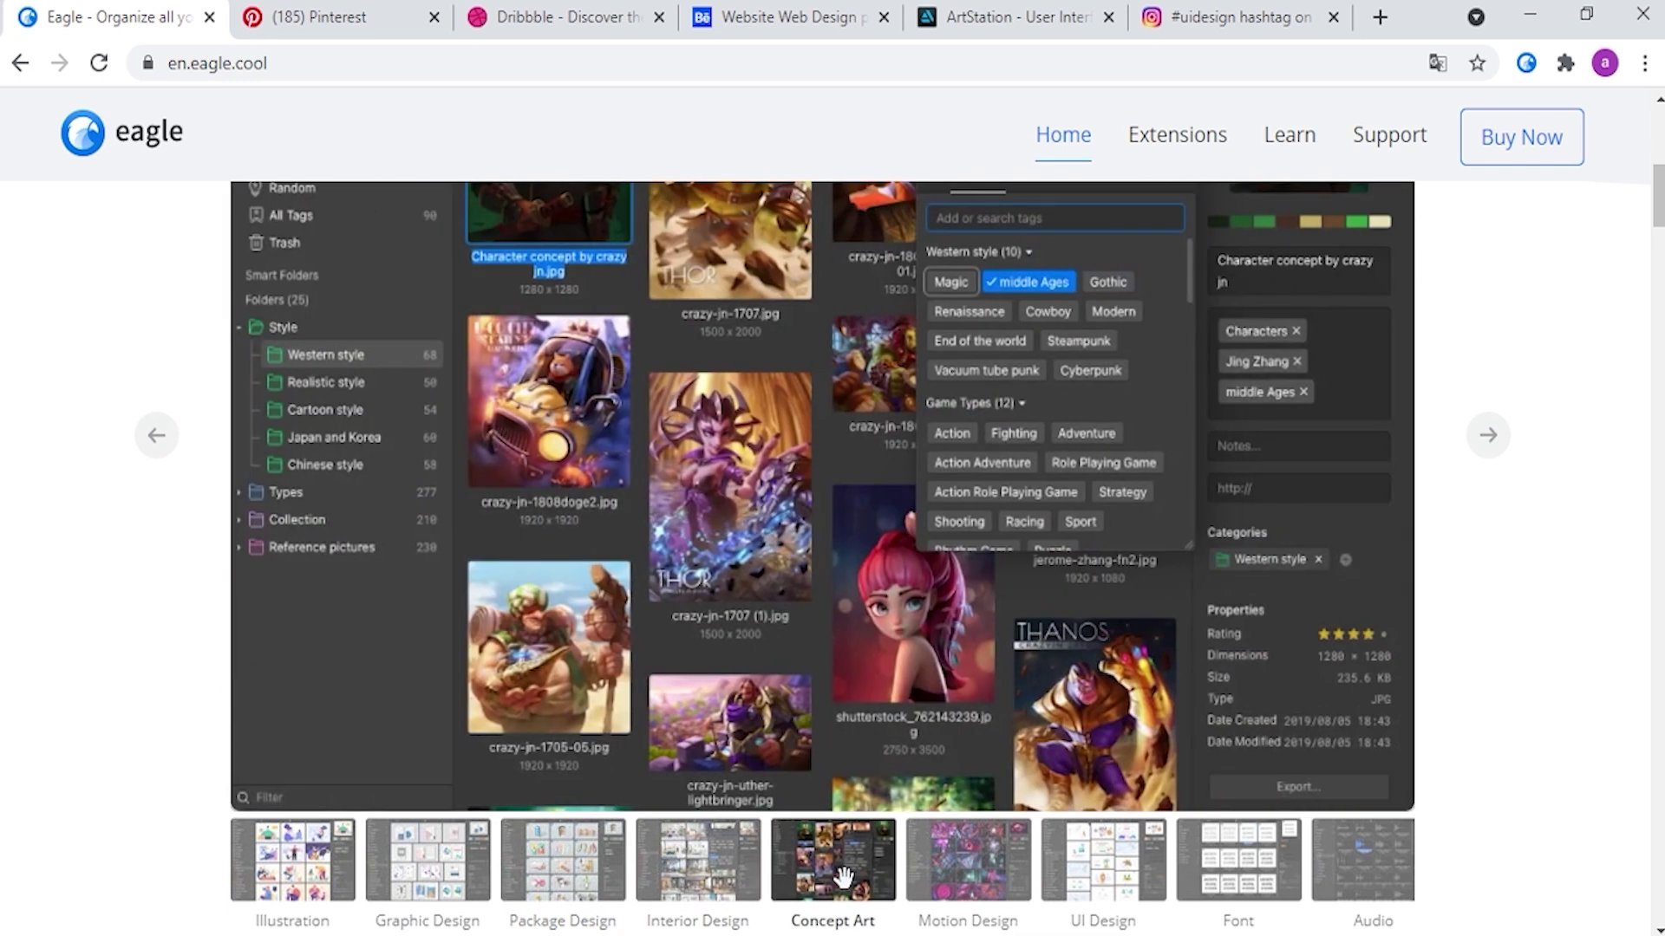
left_click(970, 881)
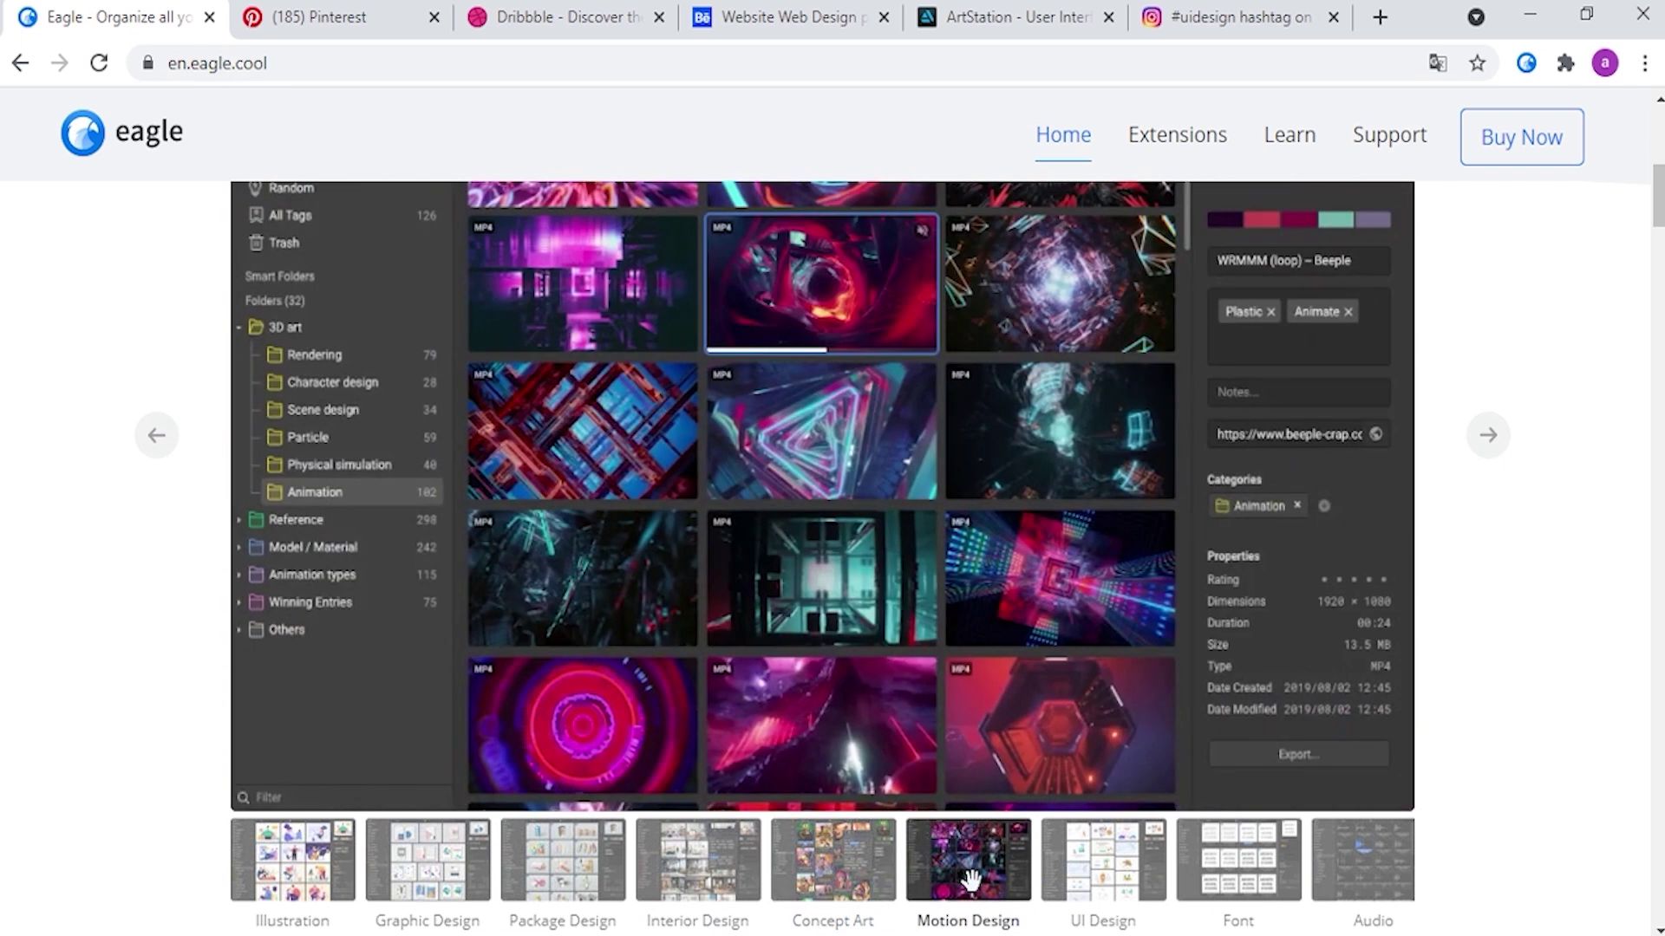
left_click(1103, 884)
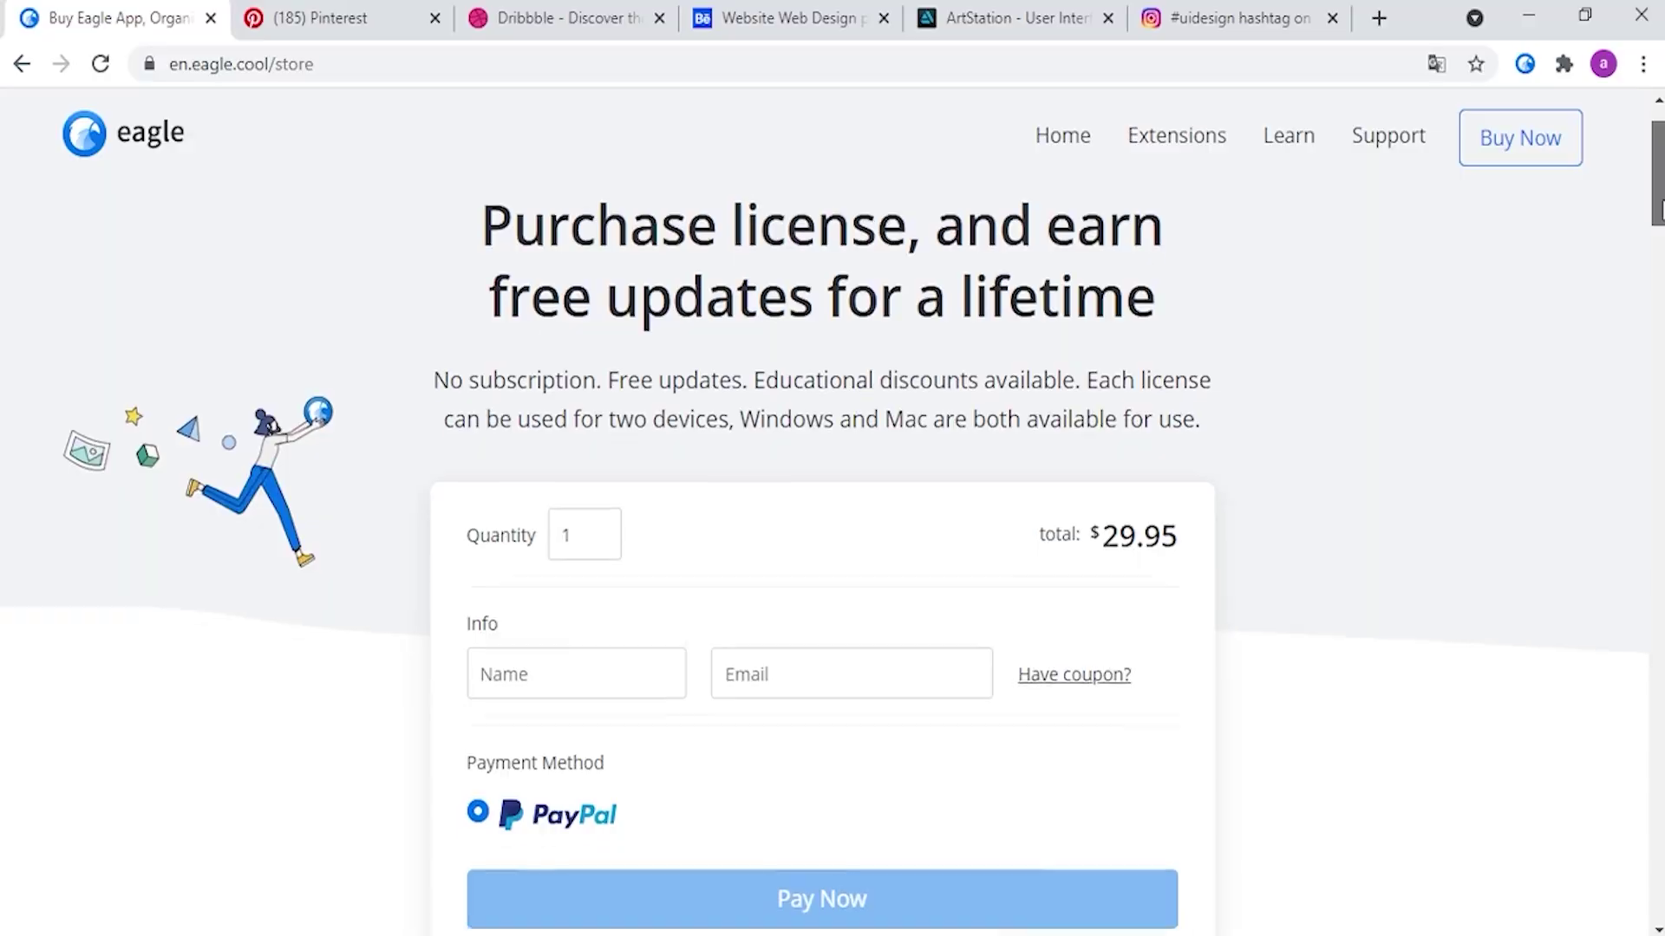